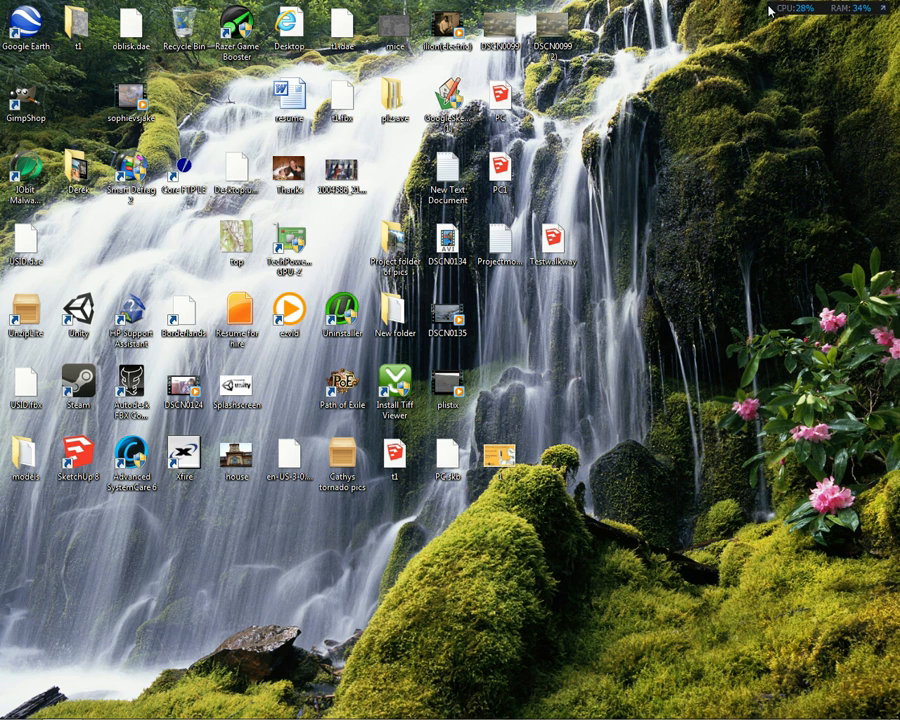
{"action": "left_click", "coordinate": [8, 716]}
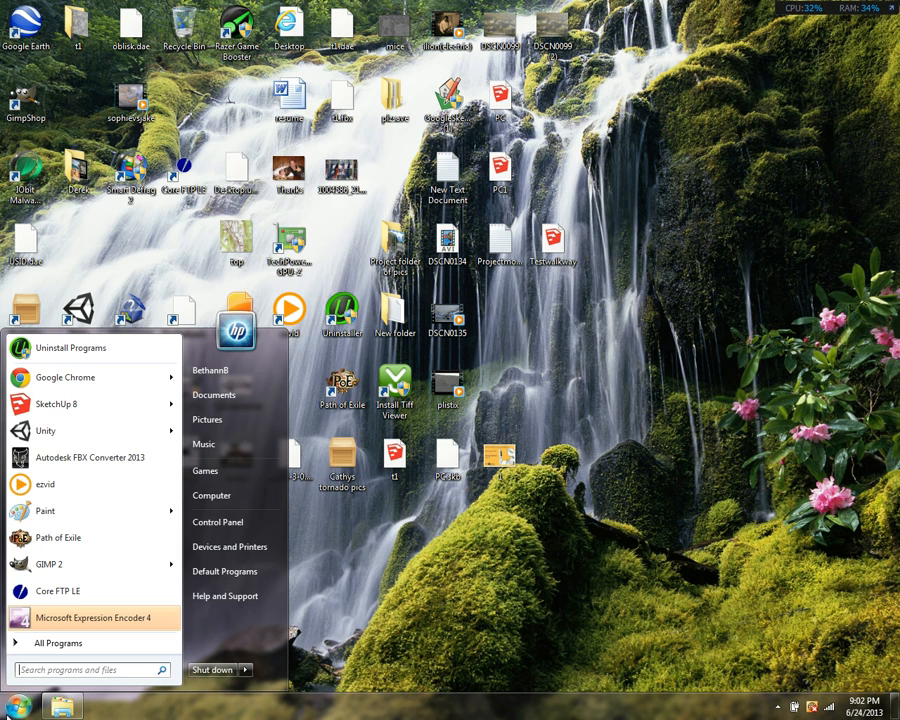
{"action": "left_click", "coordinate": [75, 374]}
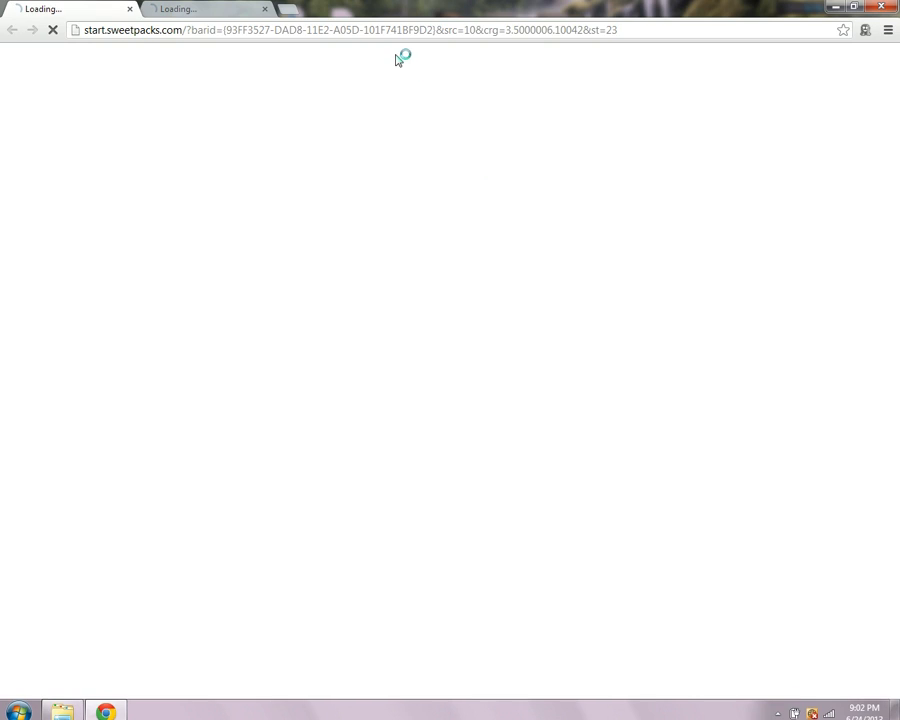
{"action": "left_click", "coordinate": [434, 29]}
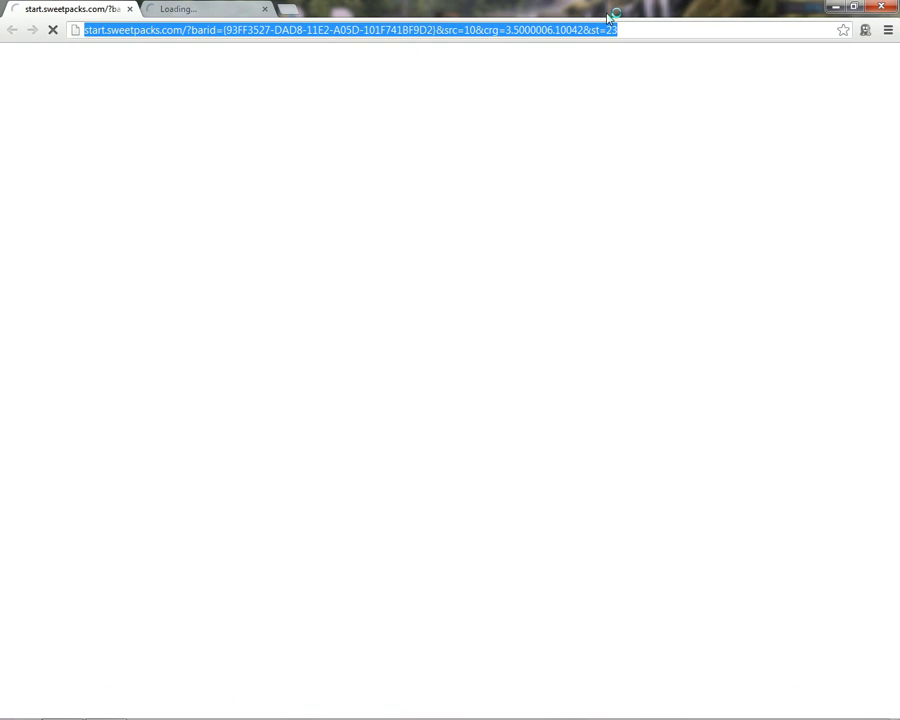
{"action": "type", "text": "Www."}
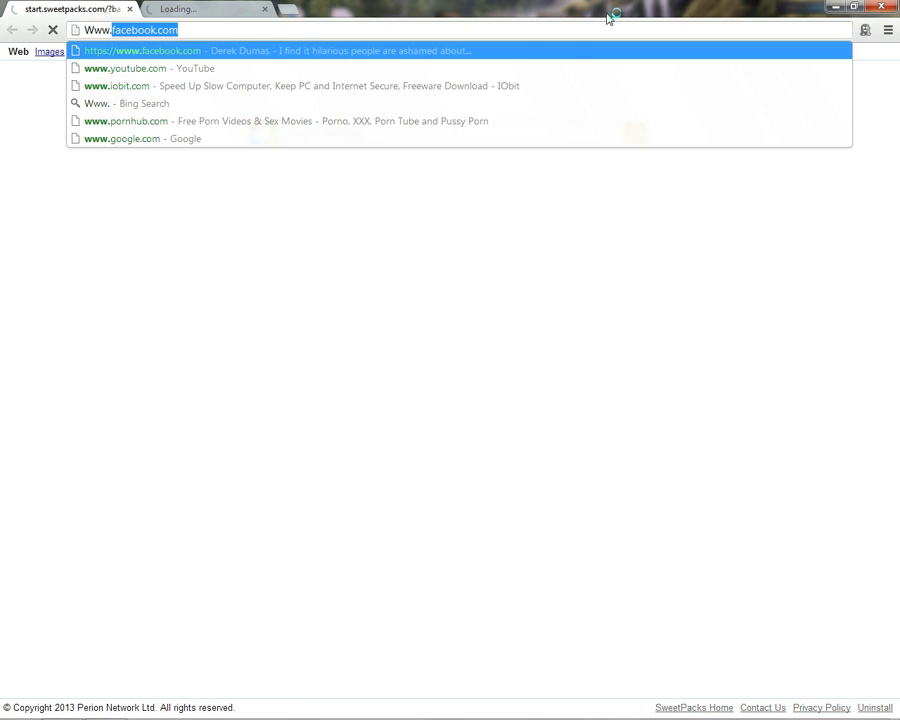
{"action": "type", "text": "google"}
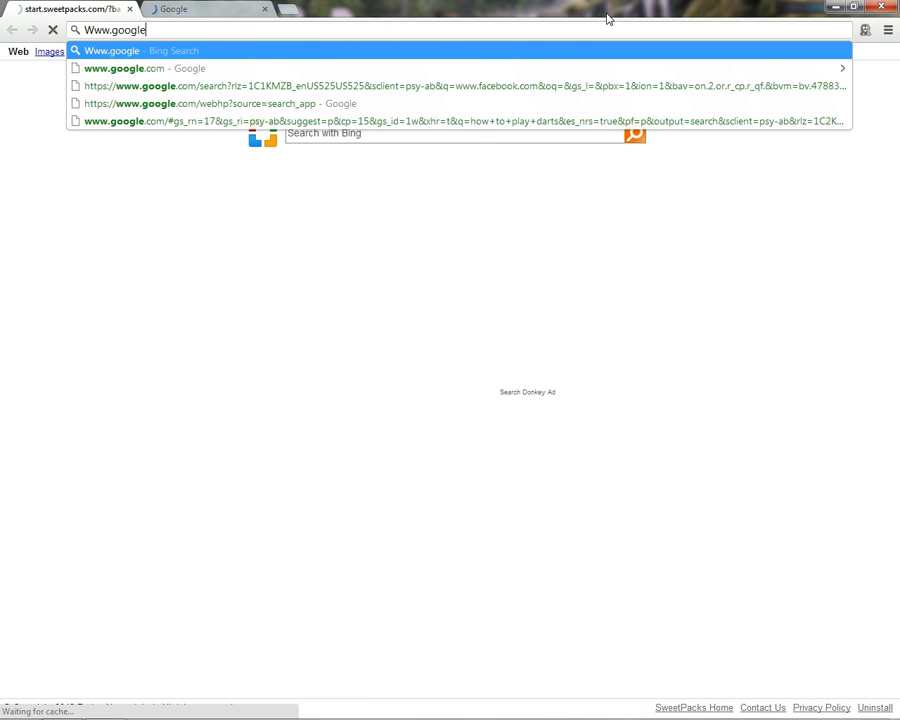
{"action": "type", "text": ".com"}
{"action": "key", "text": "Return"}
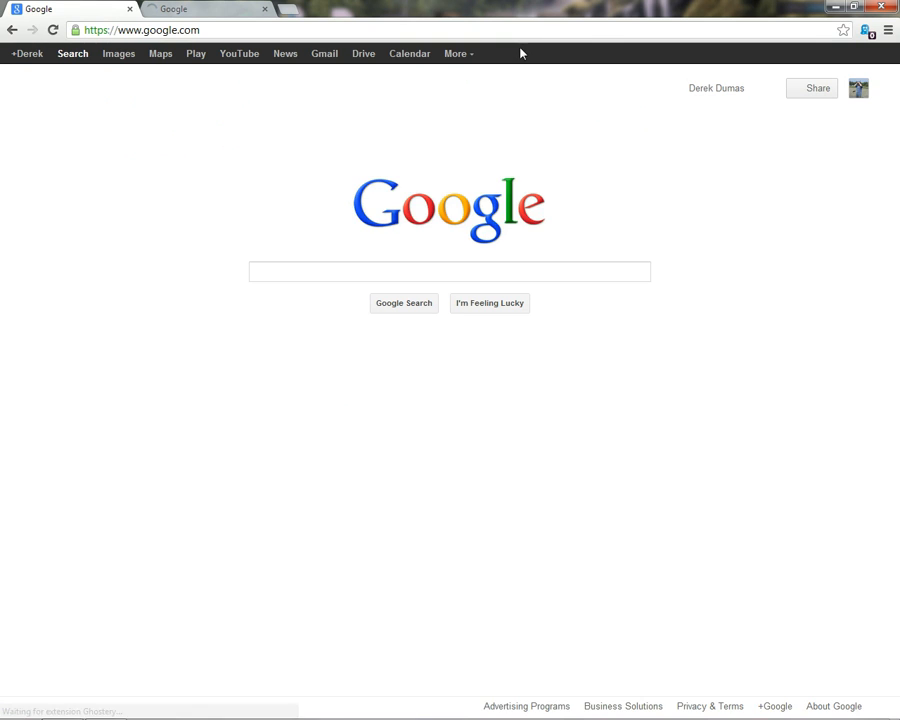
- Search for "sketchup" and examine the SketchUp Pro product page on sketchup.com, closing the browser when done
{"action": "type", "text": "sketch"}
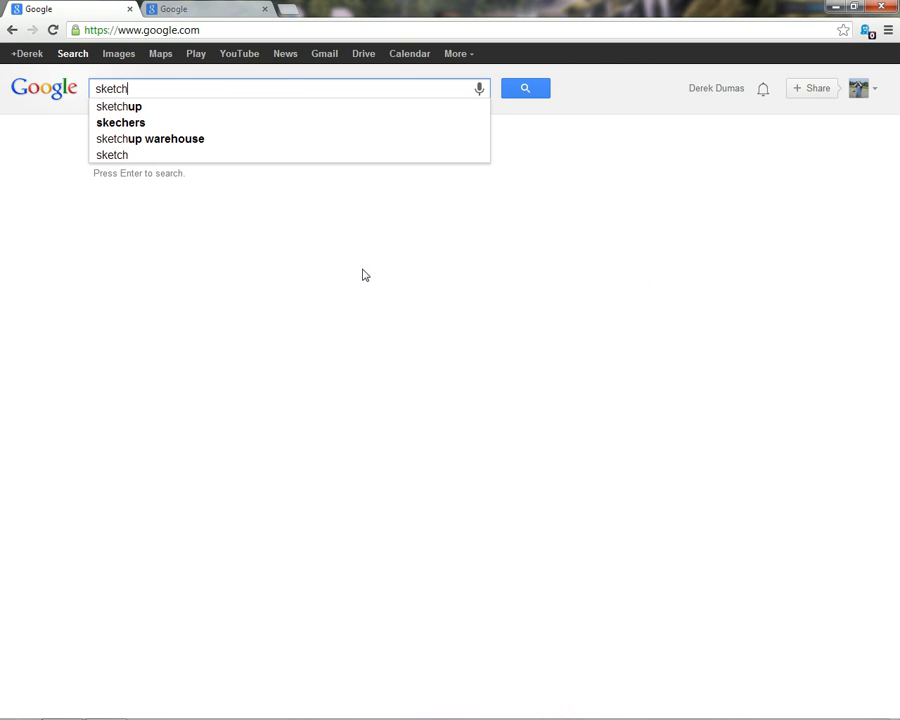
{"action": "type", "text": "up"}
{"action": "key", "text": "Return"}
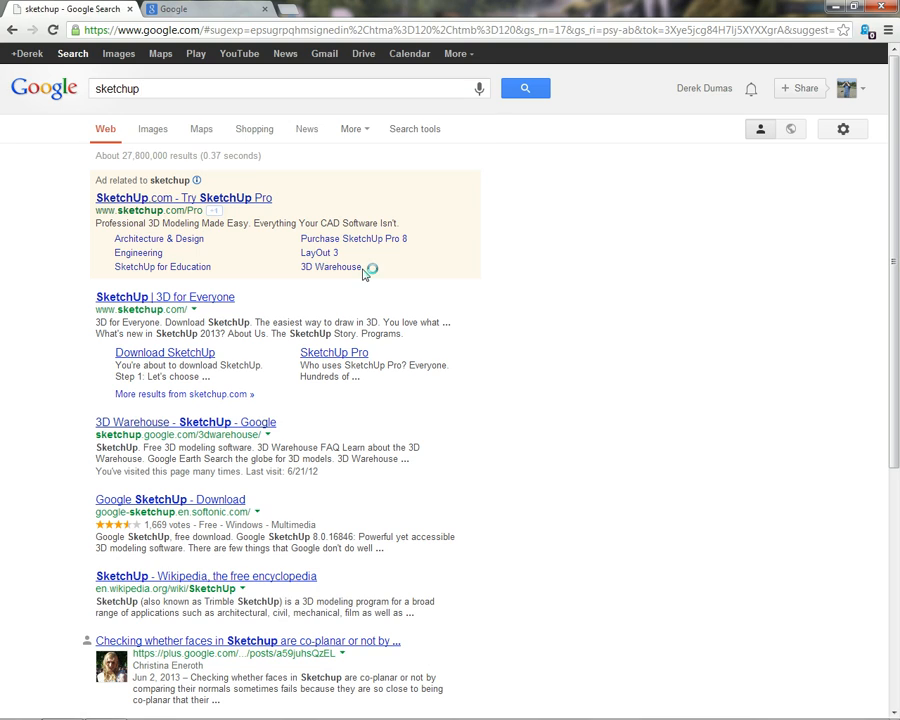
{"action": "left_click", "coordinate": [133, 204]}
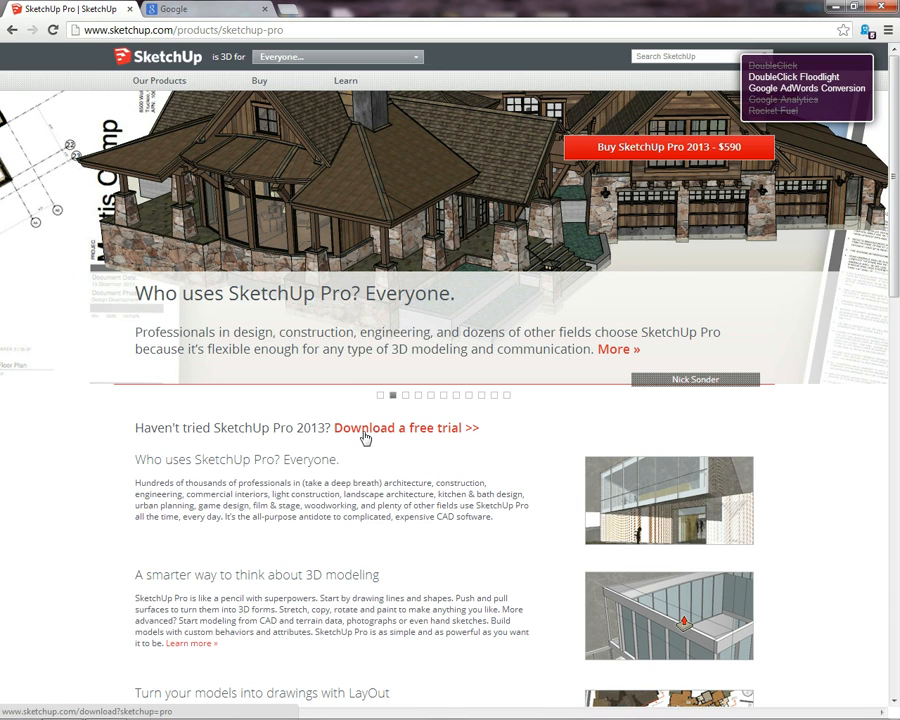
{"action": "scroll", "coordinate": [281, 465], "scroll_direction": "down", "scroll_amount": 5}
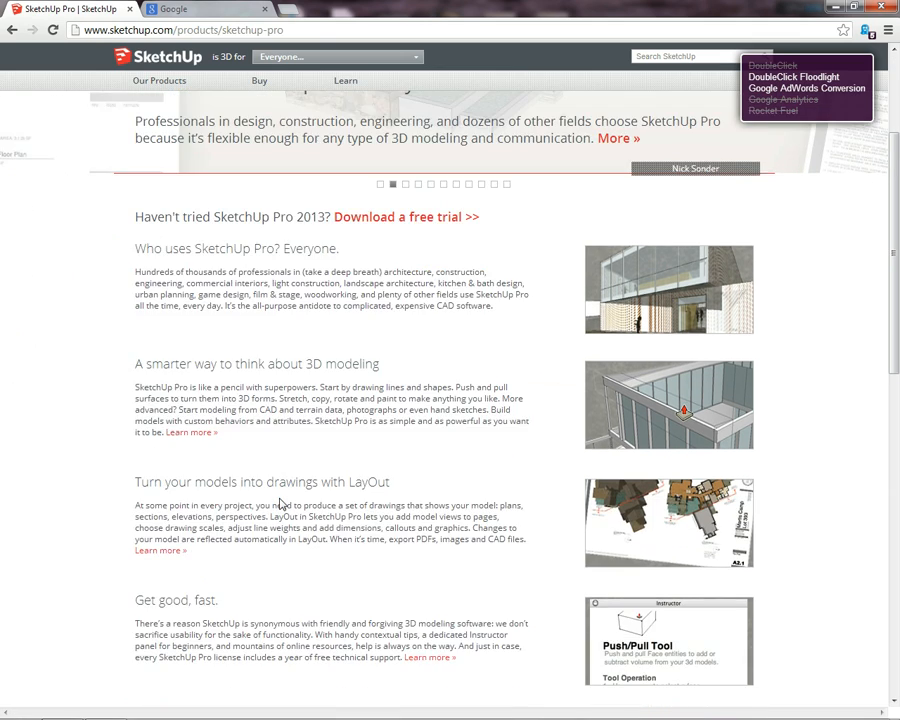
{"action": "scroll", "coordinate": [281, 503], "scroll_direction": "down", "scroll_amount": 5}
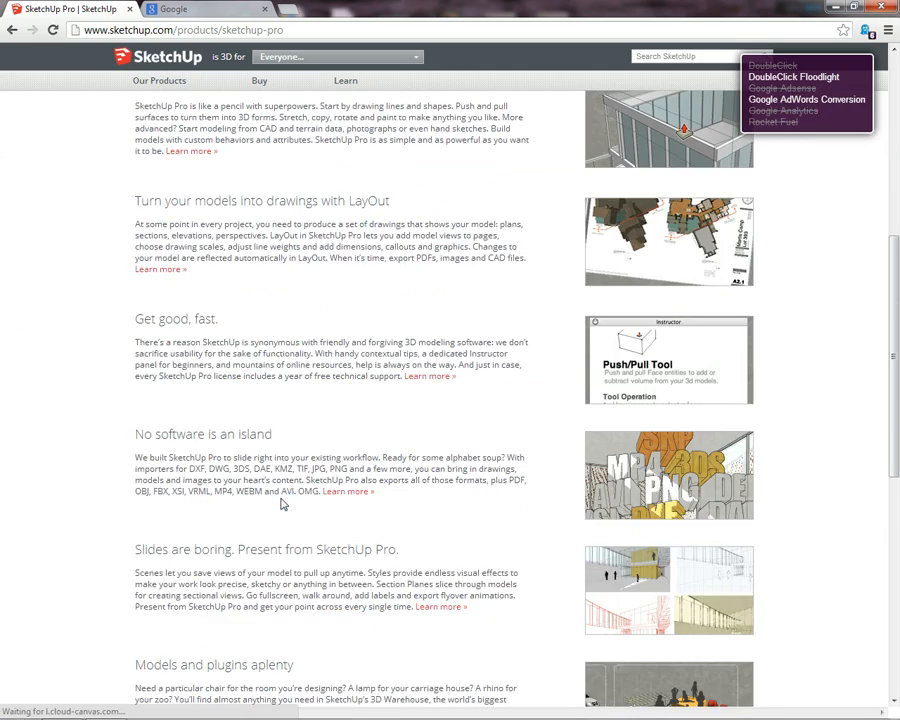
{"action": "left_click", "coordinate": [883, 8]}
- Launch SketchUp 8 with the Simple Template - Meters and delete the standing figure from the new model
{"action": "left_click", "coordinate": [18, 706]}
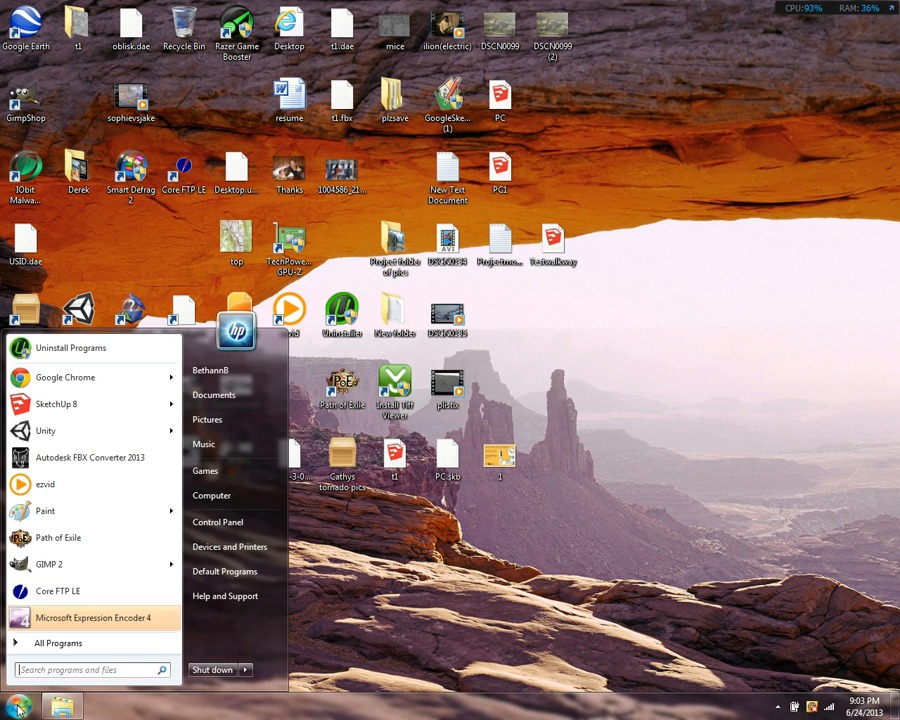
{"action": "left_click", "coordinate": [76, 406]}
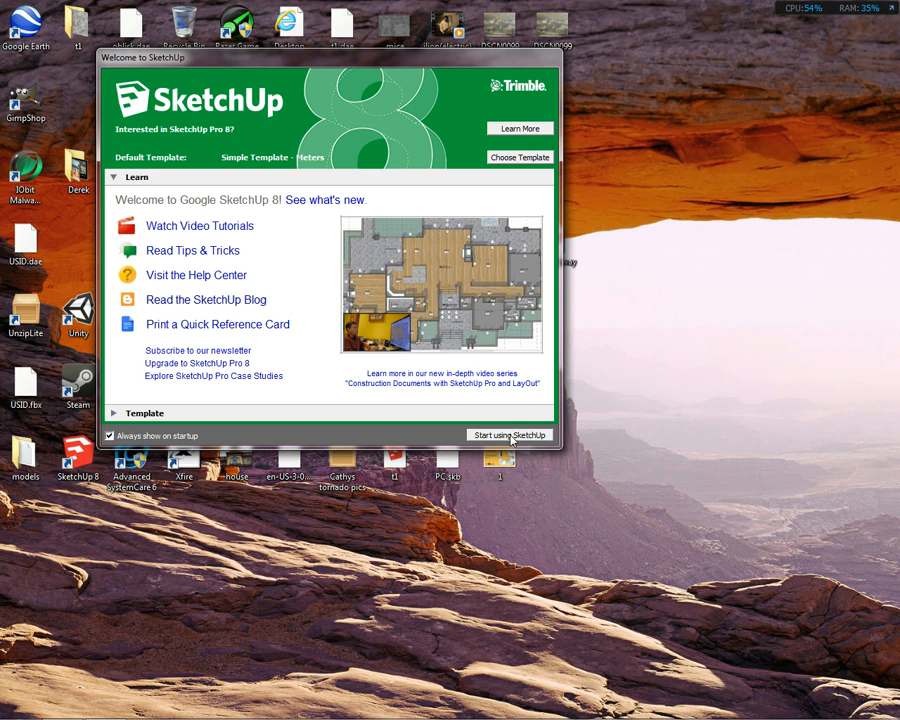
{"action": "left_click", "coordinate": [509, 435]}
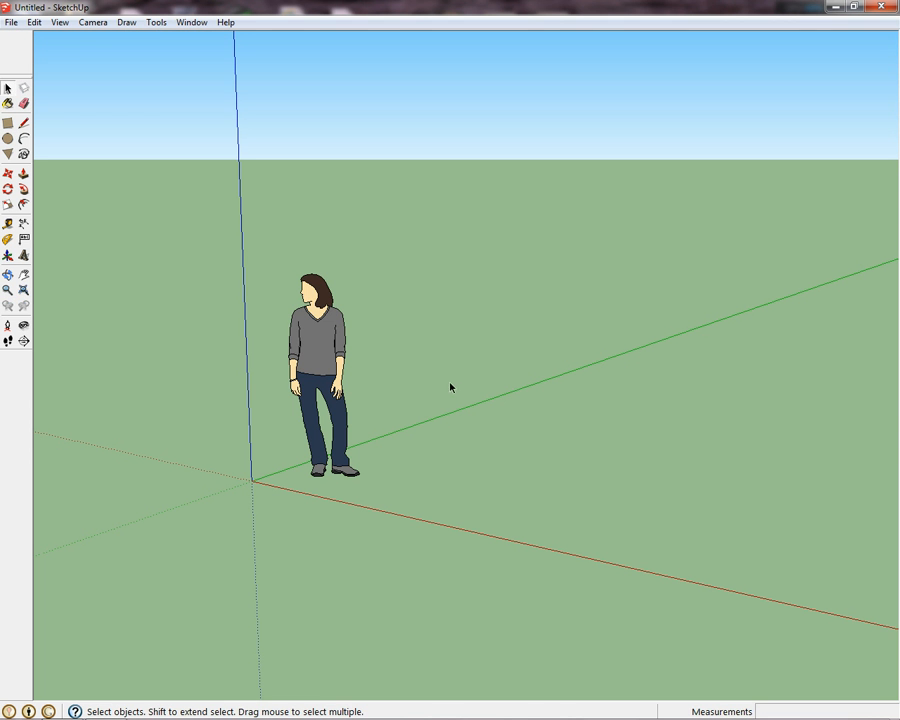
{"action": "left_click", "coordinate": [317, 329]}
{"action": "key", "text": "Delete"}
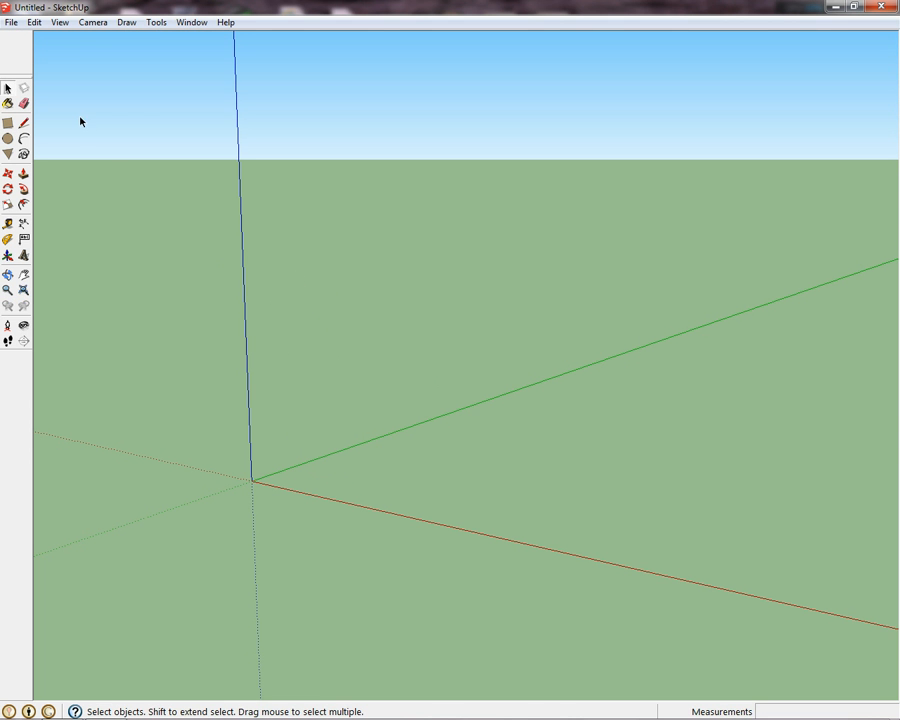
- Draw a 20 m by 60 m rectangle on the ground from the origin, with the long side along the green axis
{"action": "left_click", "coordinate": [9, 123]}
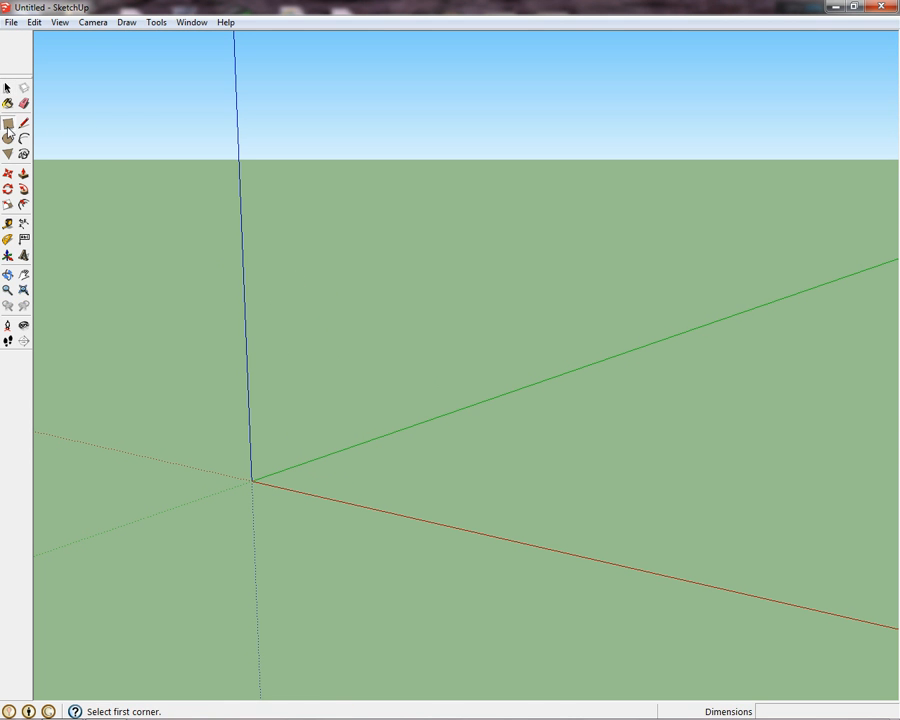
{"action": "left_click", "coordinate": [253, 480]}
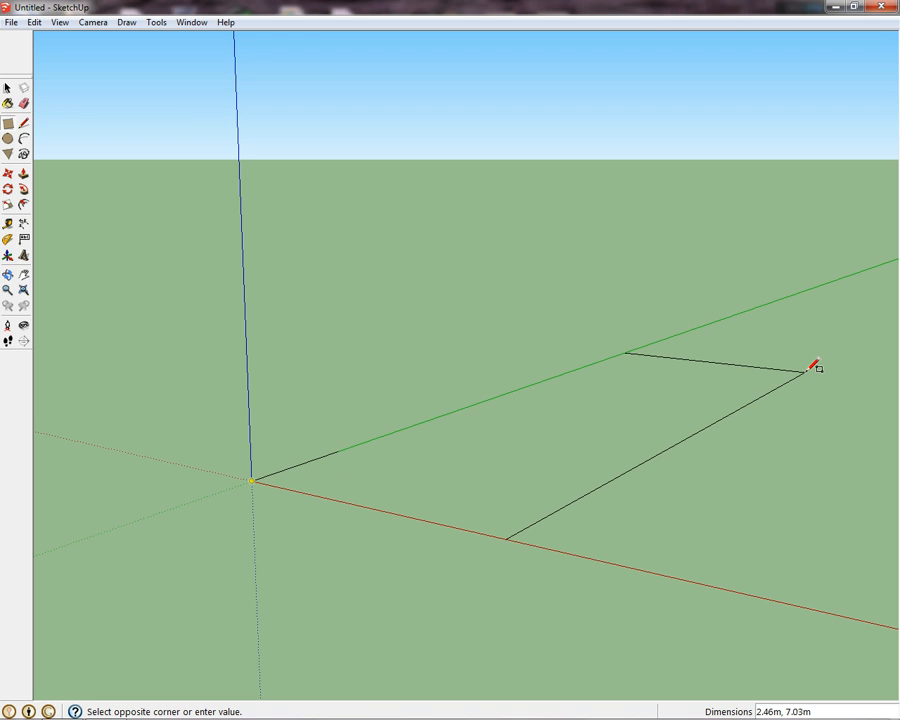
{"action": "type", "text": "2"}
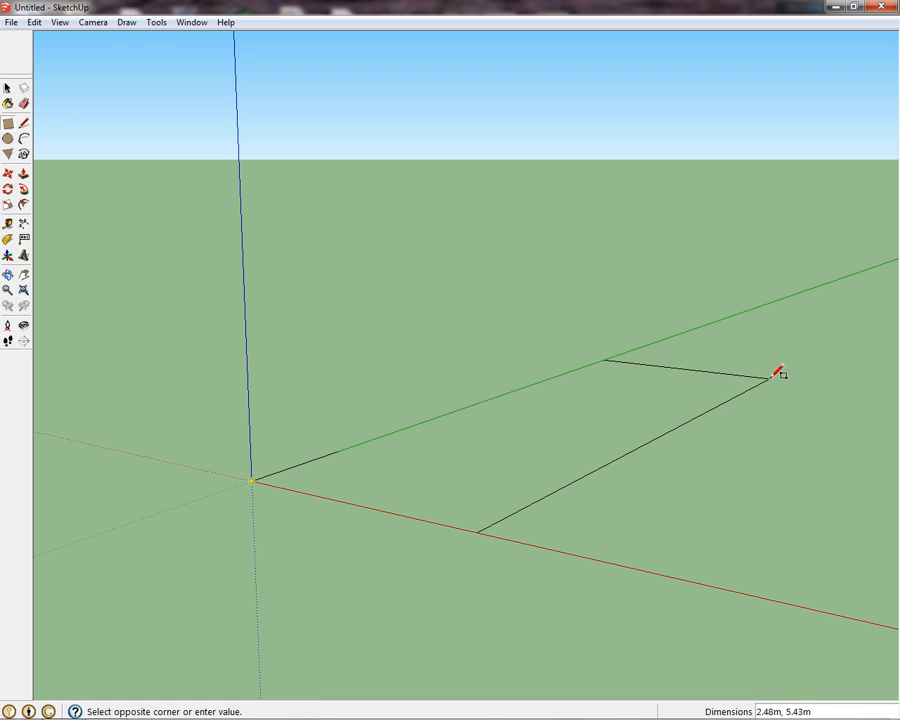
{"action": "type", "text": "20m,60m"}
{"action": "key", "text": "Return"}
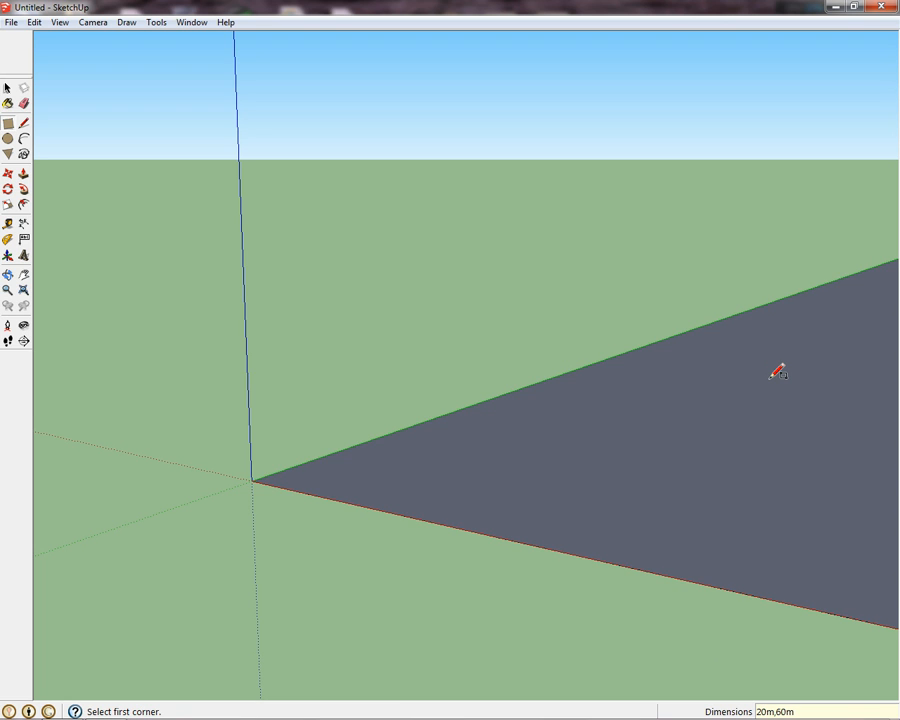
- Extrude the rectangle upward 40 m with Push/Pull to form a solid block
{"action": "scroll", "coordinate": [508, 317], "scroll_direction": "down", "scroll_amount": 3}
{"action": "middle_click_drag", "start_coordinate": [508, 317], "coordinate": [560, 425]}
{"action": "middle_click_drag", "start_coordinate": [683, 345], "coordinate": [341, 356]}
{"action": "middle_click_drag", "start_coordinate": [508, 333], "coordinate": [430, 283]}
{"action": "scroll", "coordinate": [430, 287], "scroll_direction": "down", "scroll_amount": 2}
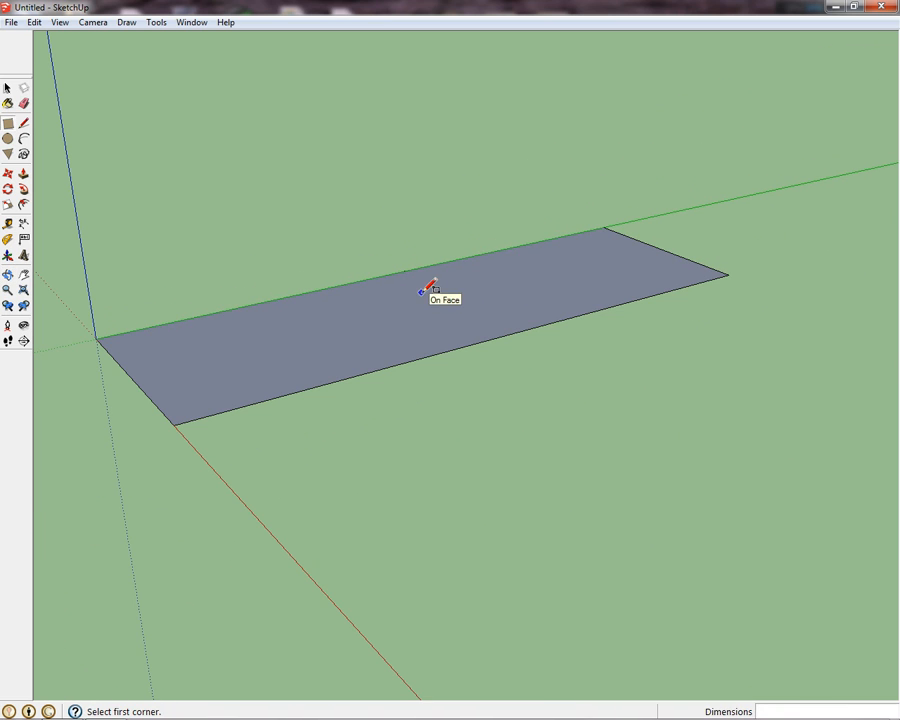
{"action": "left_click", "coordinate": [24, 173]}
{"action": "left_click_drag", "start_coordinate": [426, 352], "coordinate": [420, 296]}
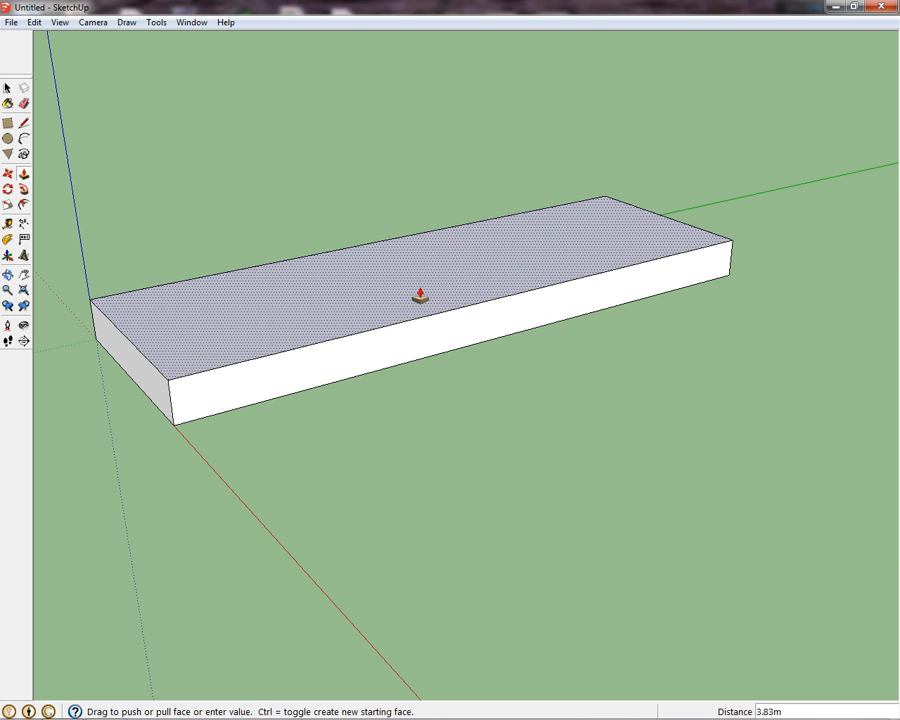
{"action": "key", "text": "Return"}
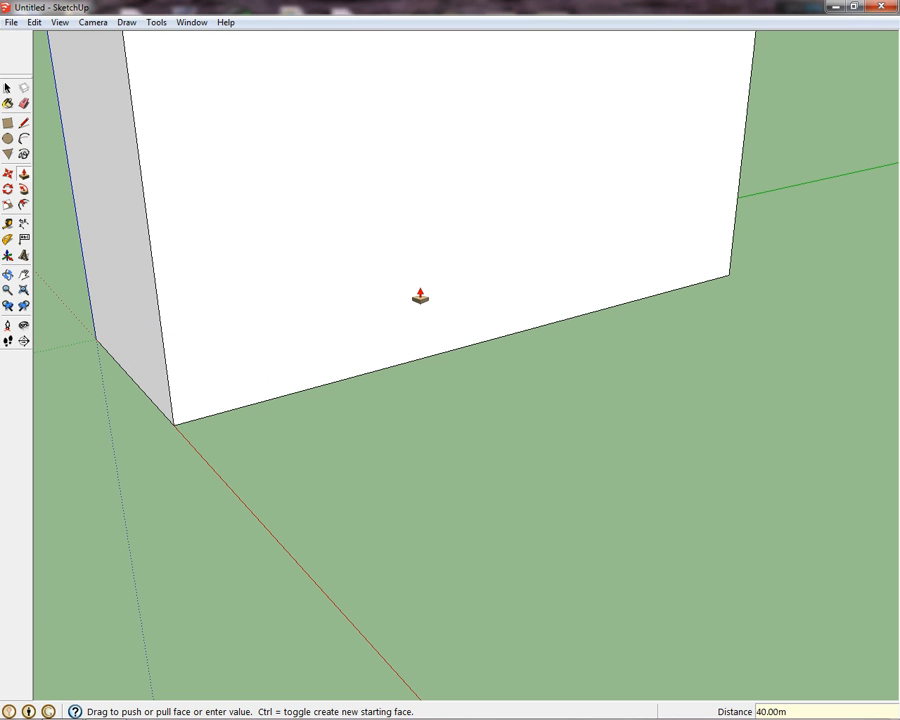
- Place Tape Measure guides on the block's large front face, 10 m in from both vertical edges and 10 m below the upper edge
{"action": "scroll", "coordinate": [428, 240], "scroll_direction": "down", "scroll_amount": 2}
{"action": "middle_click_drag", "start_coordinate": [430, 284], "coordinate": [334, 264]}
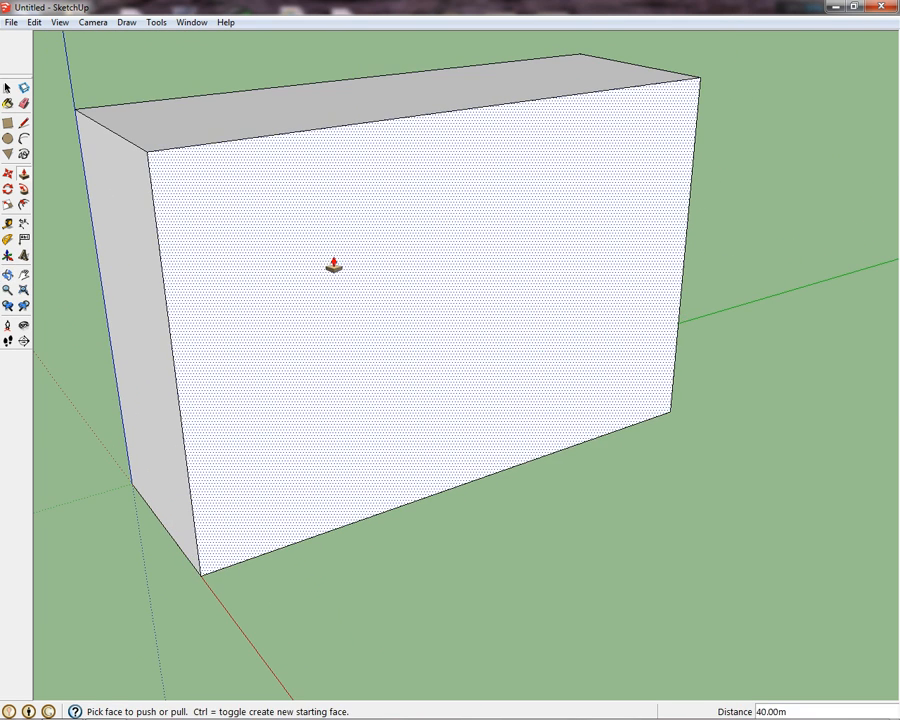
{"action": "left_click", "coordinate": [8, 225]}
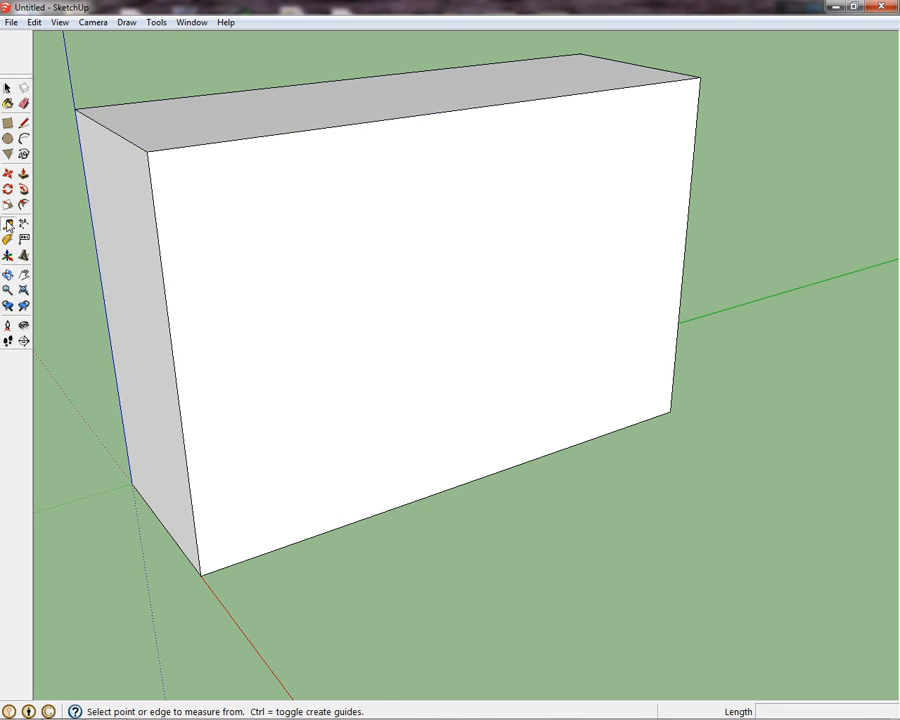
{"action": "left_click", "coordinate": [165, 293]}
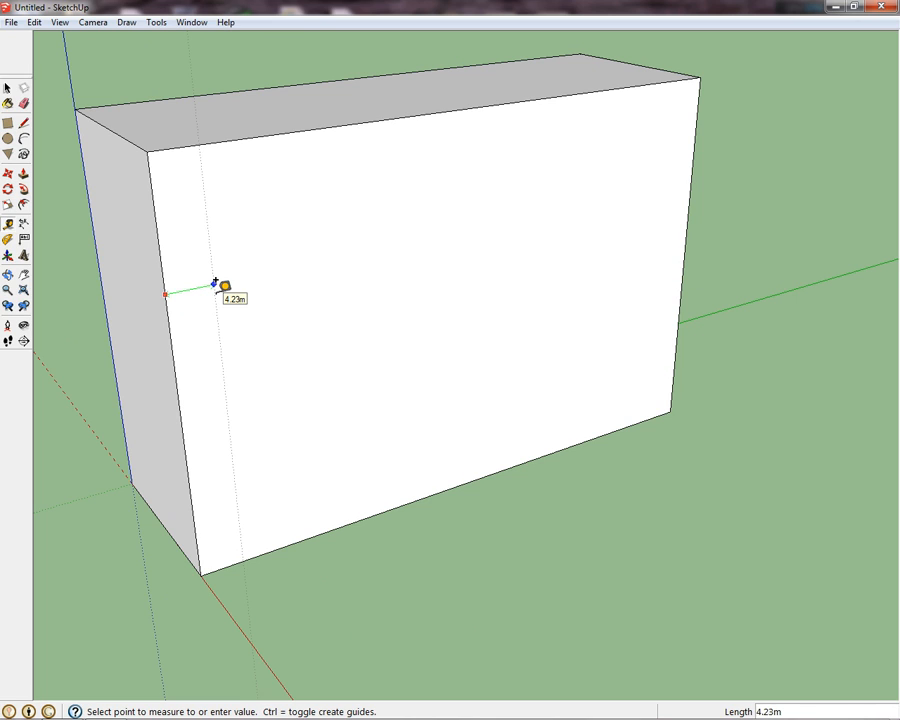
{"action": "type", "text": "10"}
{"action": "key", "text": "Return"}
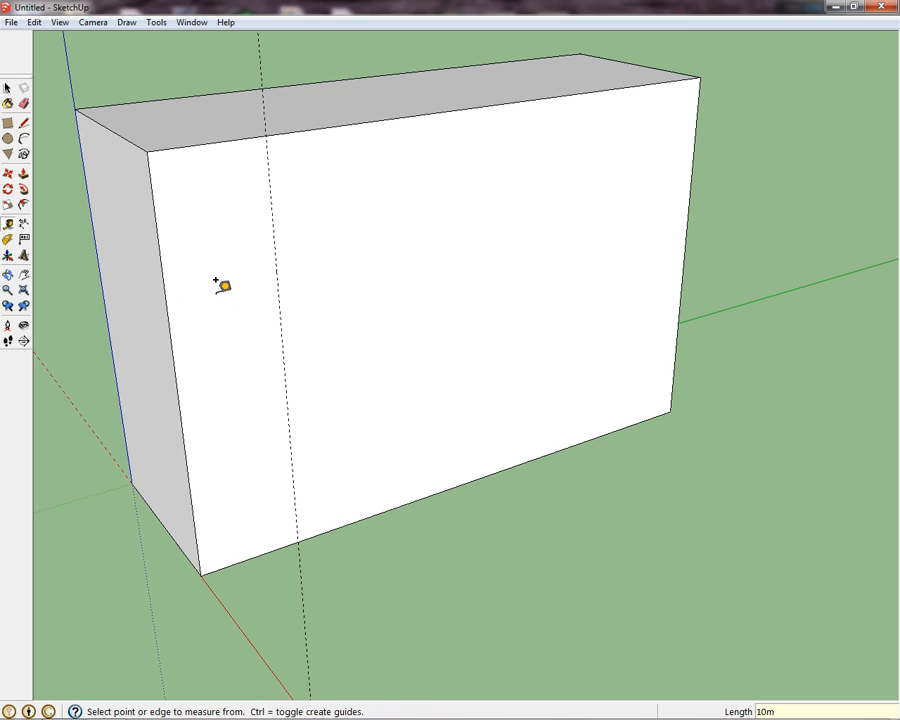
{"action": "left_click", "coordinate": [684, 240]}
{"action": "type", "text": "1"}
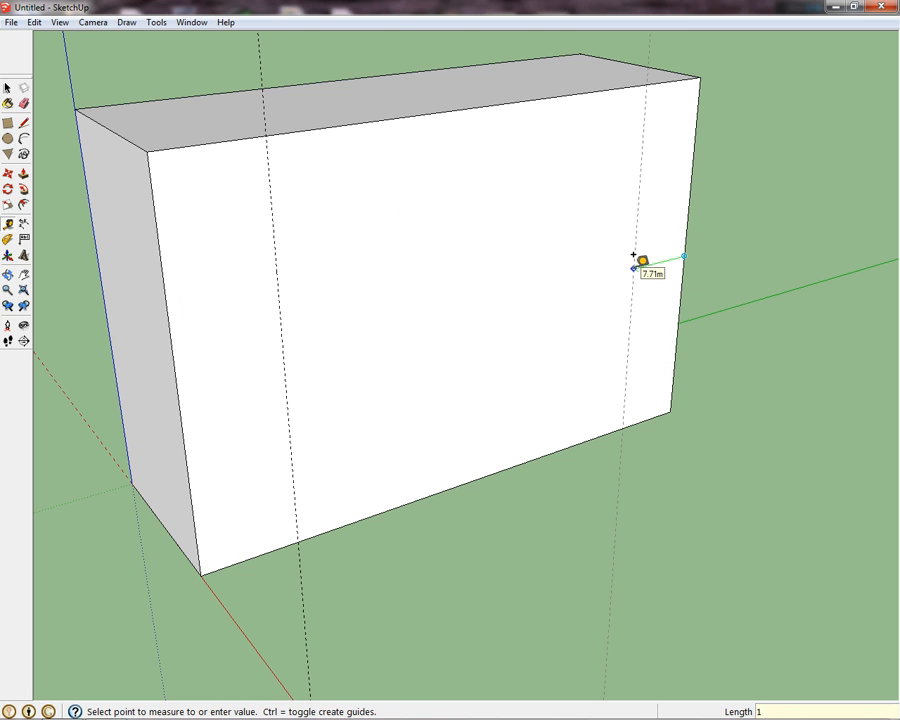
{"action": "type", "text": "0"}
{"action": "key", "text": "Return"}
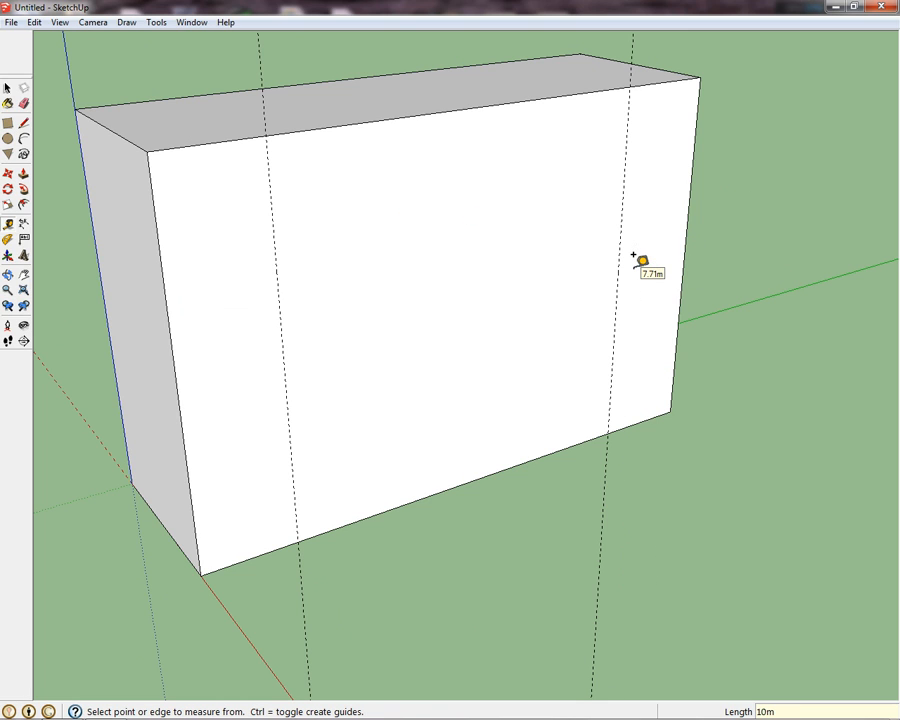
{"action": "left_click", "coordinate": [446, 111]}
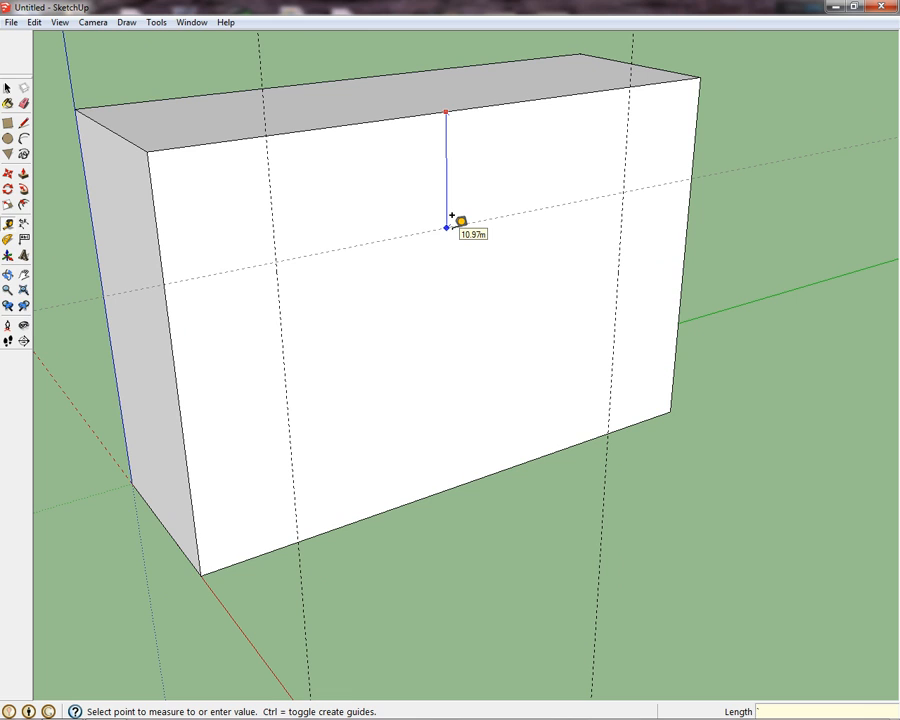
{"action": "key", "text": "Return"}
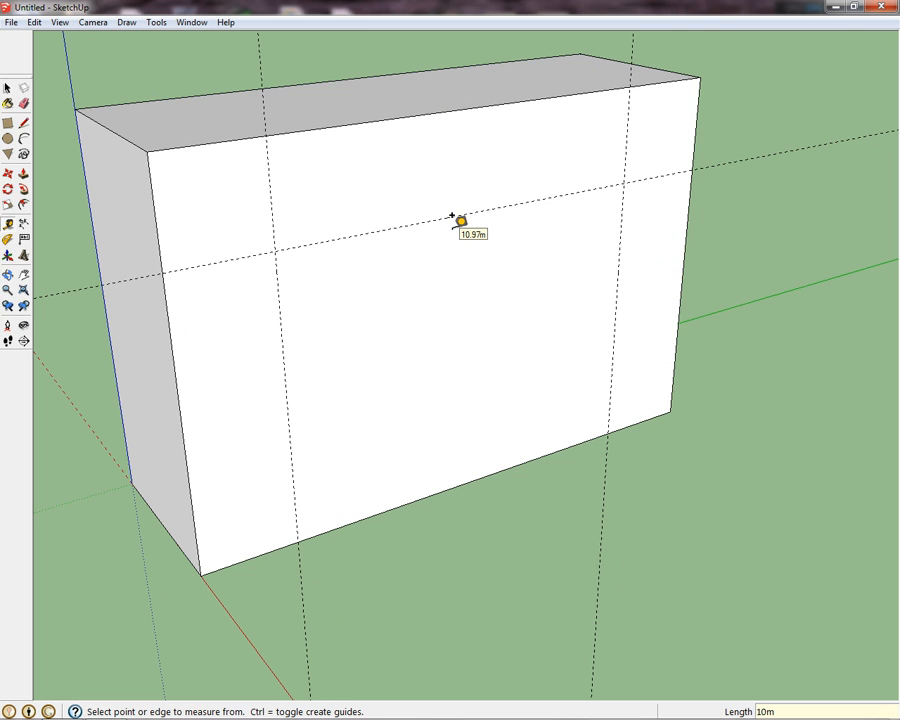
- Draw an arc on the front face between the two vertical guides at the base edge, with a bulge of about 22.86 m
{"action": "left_click", "coordinate": [24, 138]}
{"action": "left_click_drag", "start_coordinate": [300, 540], "coordinate": [607, 434]}
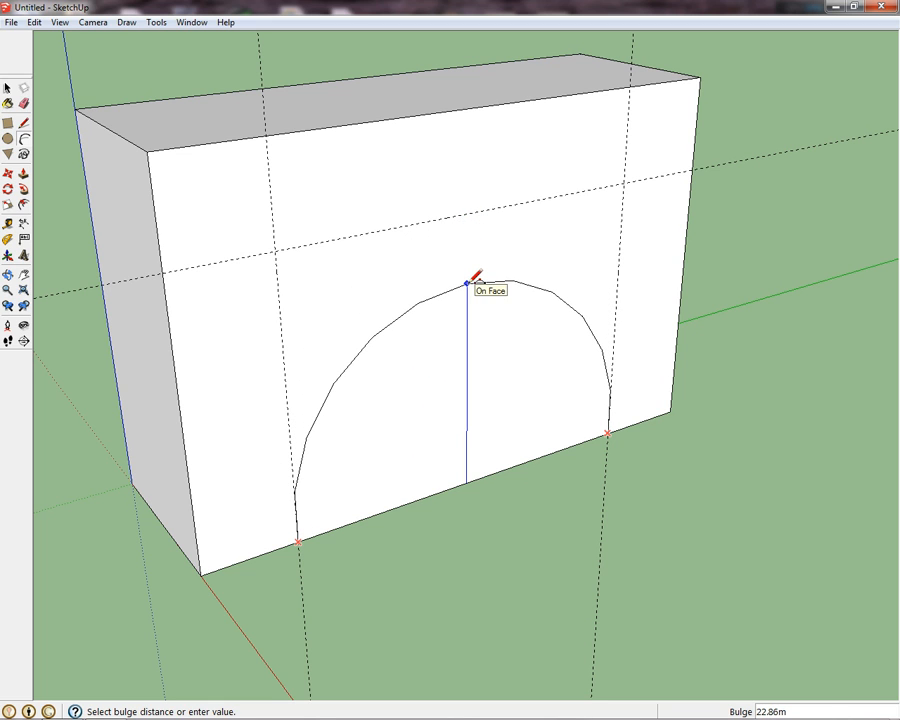
{"action": "left_click", "coordinate": [470, 282]}
- Push the arched face back 20 m through the block to cut an open archway
{"action": "middle_click_drag", "start_coordinate": [478, 282], "coordinate": [446, 195]}
{"action": "left_click", "coordinate": [24, 172]}
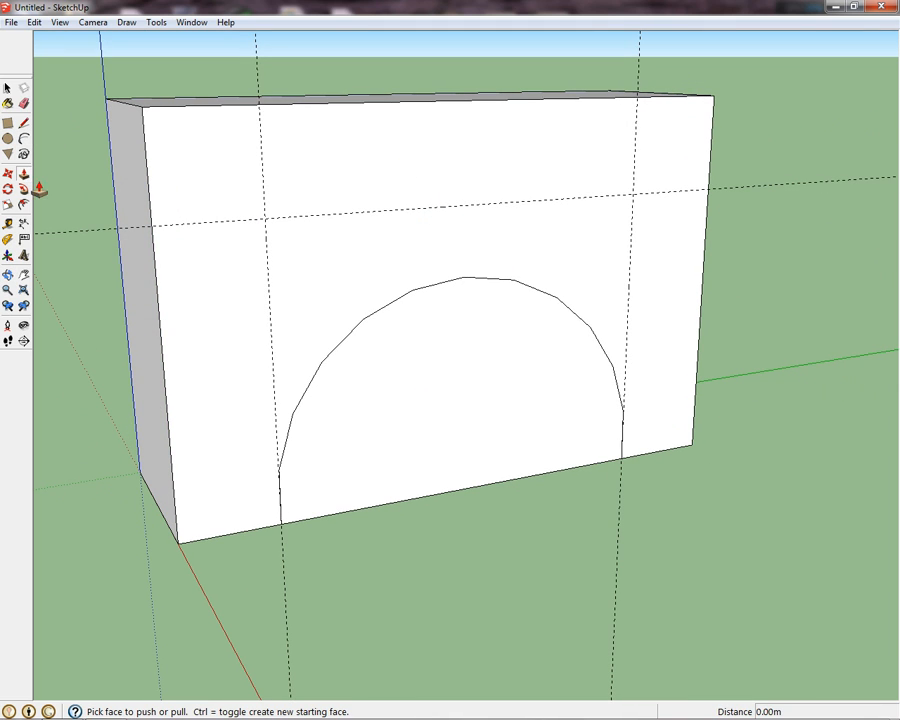
{"action": "left_click_drag", "start_coordinate": [438, 416], "coordinate": [408, 315]}
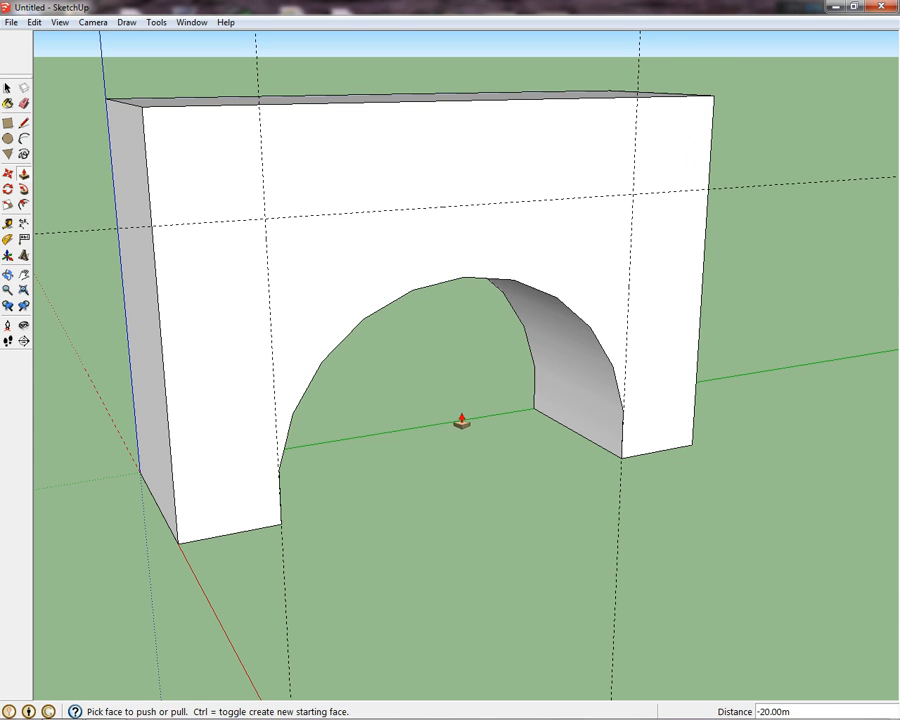
- Push the block's upper face down 10 m to the horizontal guide
{"action": "middle_click_drag", "start_coordinate": [462, 422], "coordinate": [484, 196]}
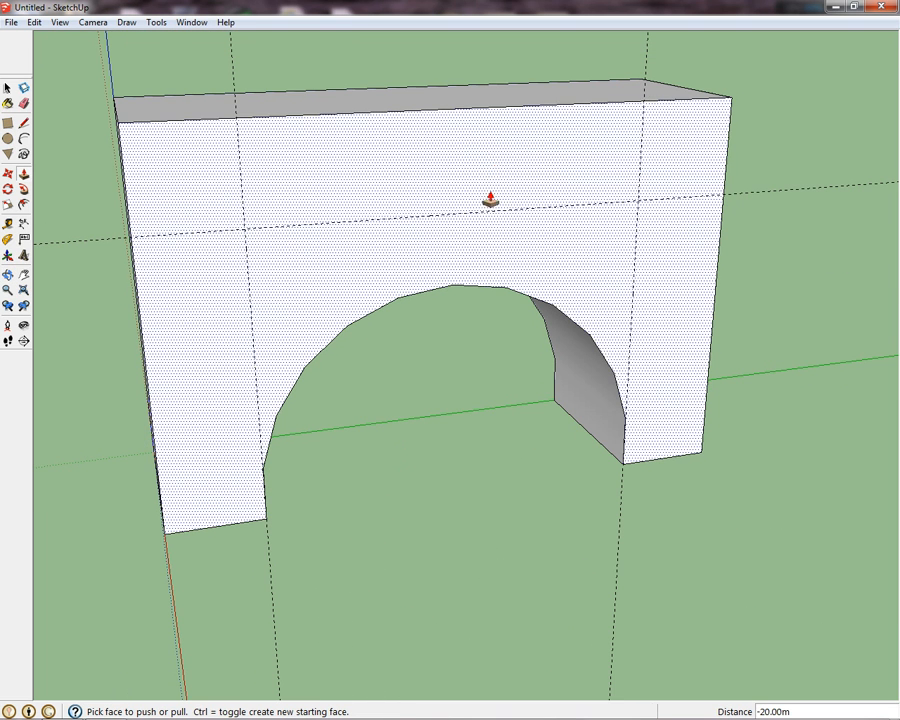
{"action": "left_click_drag", "start_coordinate": [308, 146], "coordinate": [258, 233]}
{"action": "middle_click_drag", "start_coordinate": [258, 233], "coordinate": [279, 406]}
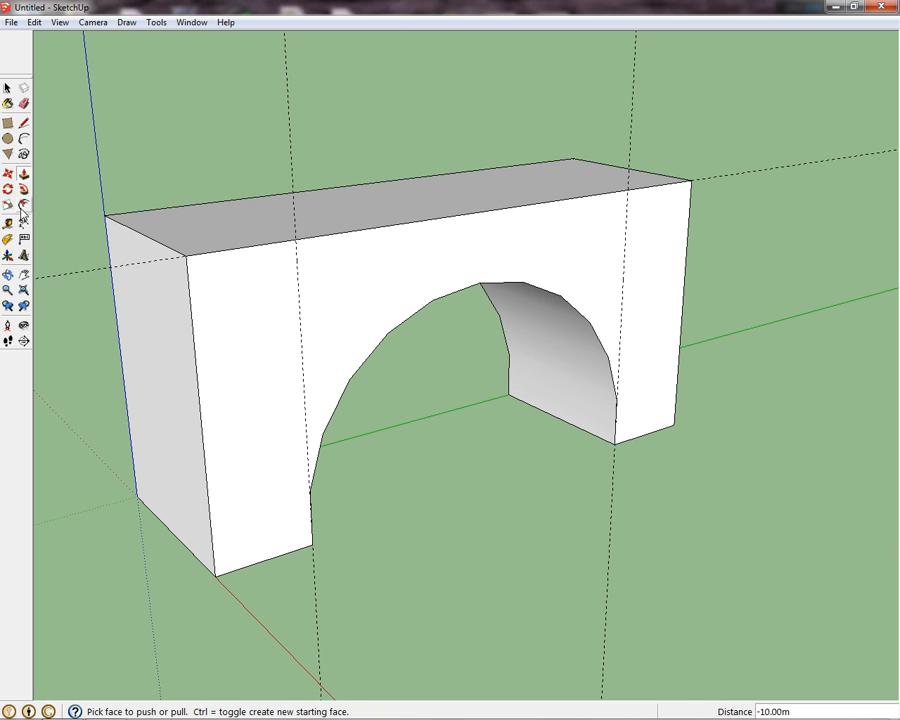
- Offset the outline of the block's front arched face inward by about 1.31 m to form a border
{"action": "left_click", "coordinate": [24, 204]}
{"action": "left_click", "coordinate": [311, 326]}
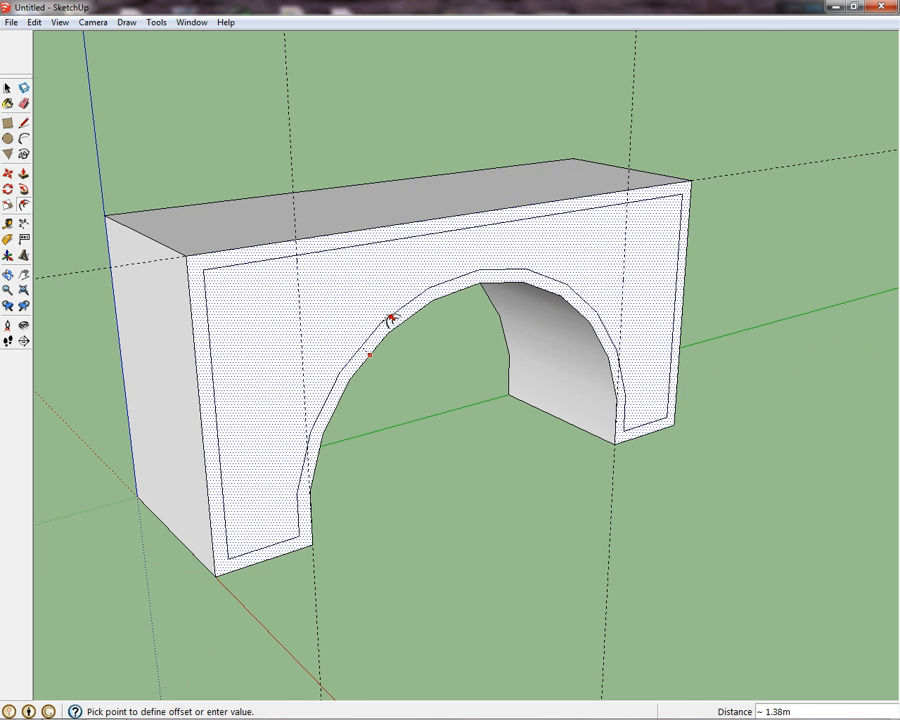
{"action": "left_click", "coordinate": [390, 316]}
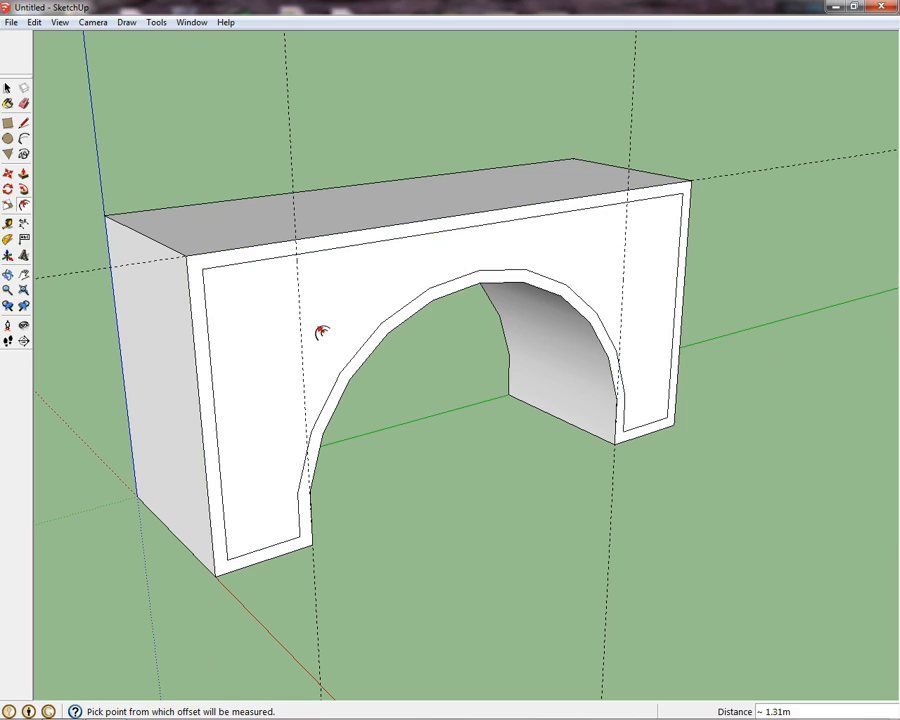
- Repeat the same inward offset on both end faces and on the rear arched face
{"action": "middle_click_drag", "start_coordinate": [252, 342], "coordinate": [357, 350]}
{"action": "double_click", "coordinate": [229, 351]}
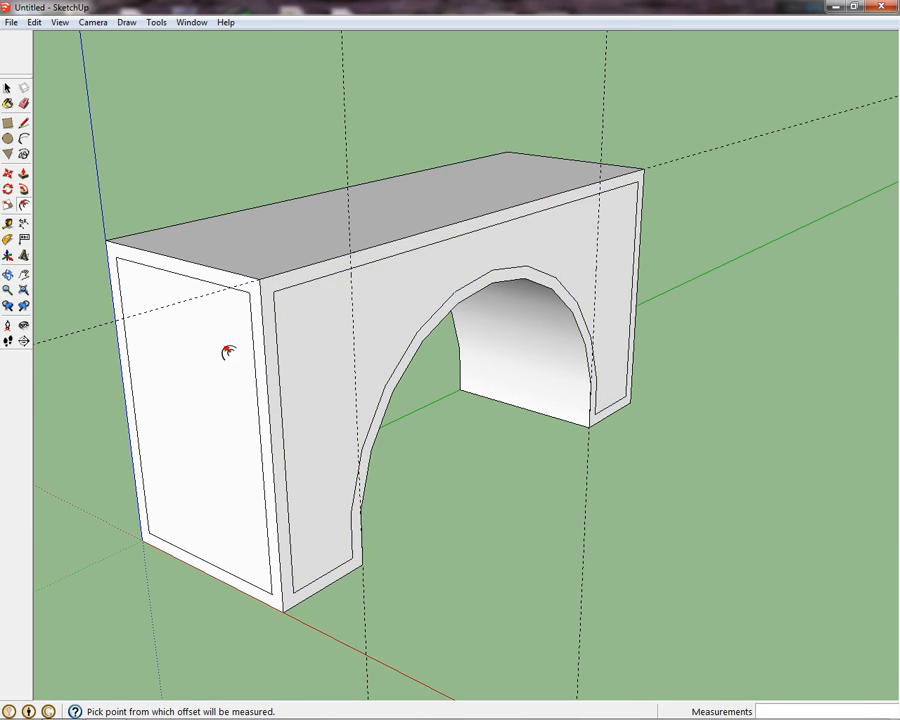
{"action": "middle_click_drag", "start_coordinate": [405, 310], "coordinate": [10, 315]}
{"action": "middle_click_drag", "start_coordinate": [578, 378], "coordinate": [536, 412]}
{"action": "double_click", "coordinate": [599, 368]}
{"action": "middle_click_drag", "start_coordinate": [599, 368], "coordinate": [452, 327]}
{"action": "double_click", "coordinate": [455, 324]}
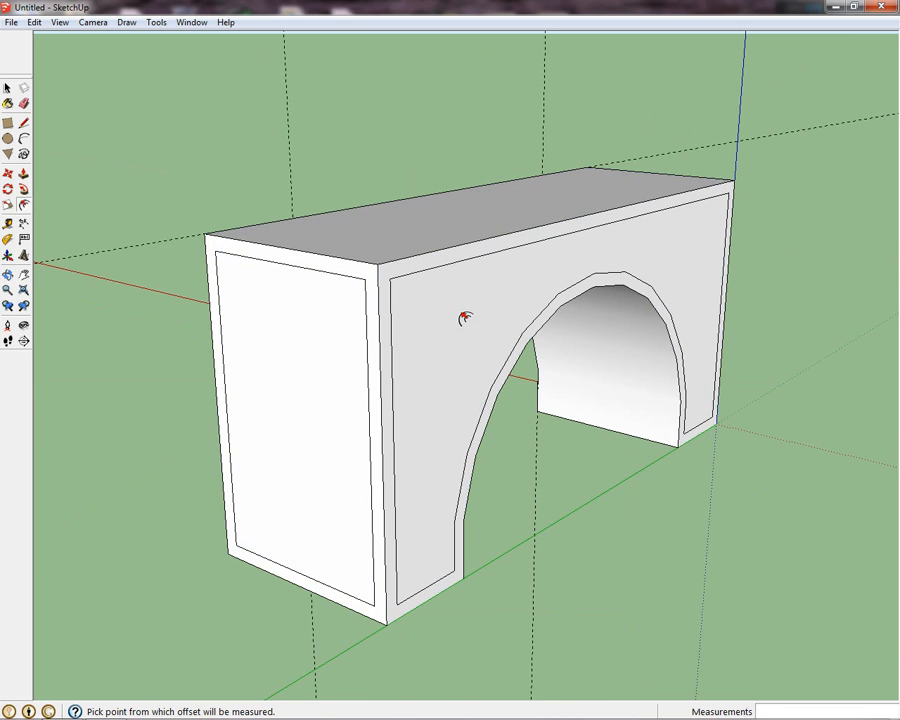
{"action": "middle_click_drag", "start_coordinate": [382, 362], "coordinate": [470, 272]}
{"action": "key", "text": "Escape"}
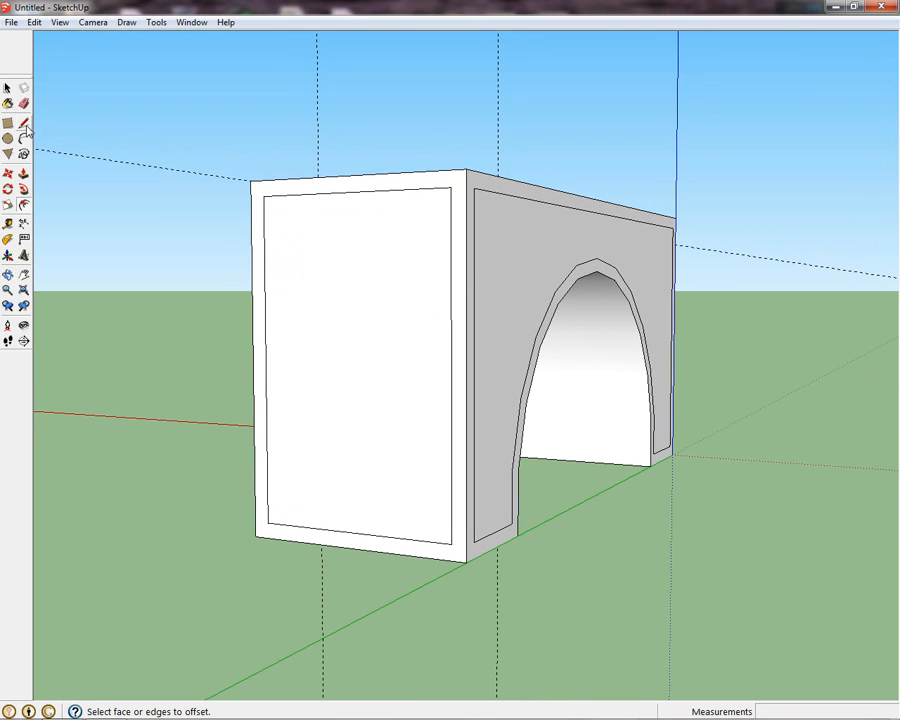
- Push the inset panels on the end and arched faces slightly inward, leaving a raised border around each
{"action": "left_click", "coordinate": [384, 317]}
{"action": "key", "text": "p"}
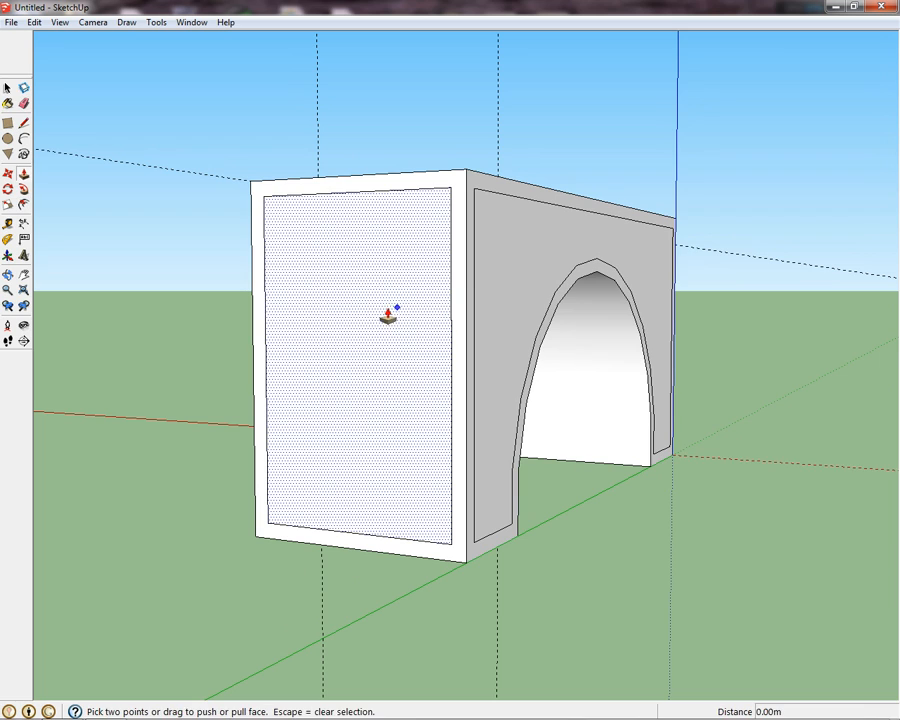
{"action": "left_click", "coordinate": [388, 315]}
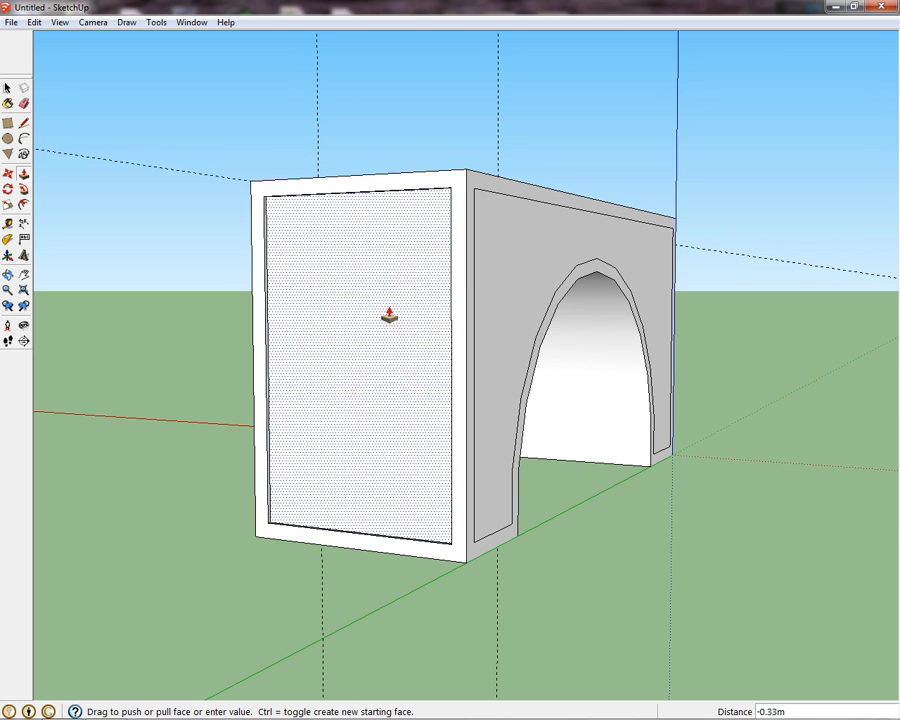
{"action": "left_click", "coordinate": [389, 316]}
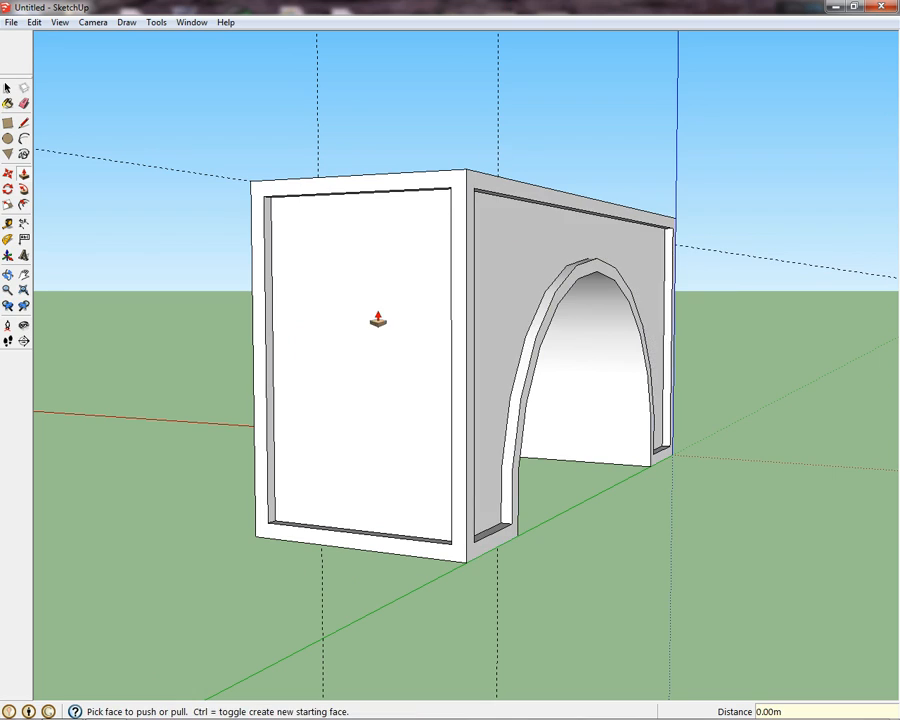
{"action": "middle_click_drag", "start_coordinate": [376, 317], "coordinate": [483, 338]}
{"action": "middle_click_drag", "start_coordinate": [422, 317], "coordinate": [307, 331]}
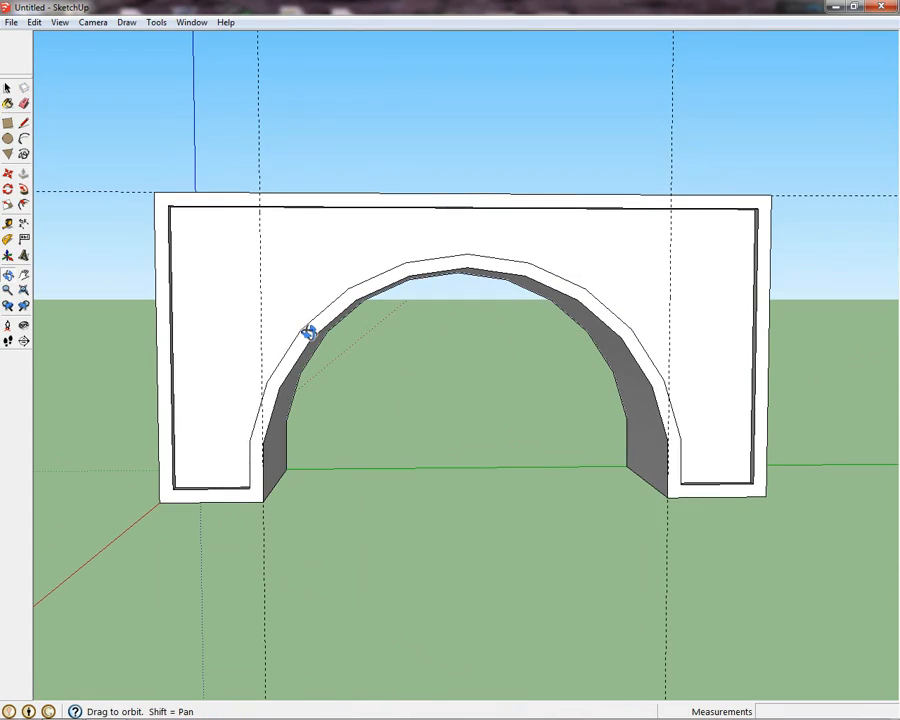
{"action": "middle_click_drag", "start_coordinate": [327, 393], "coordinate": [523, 438]}
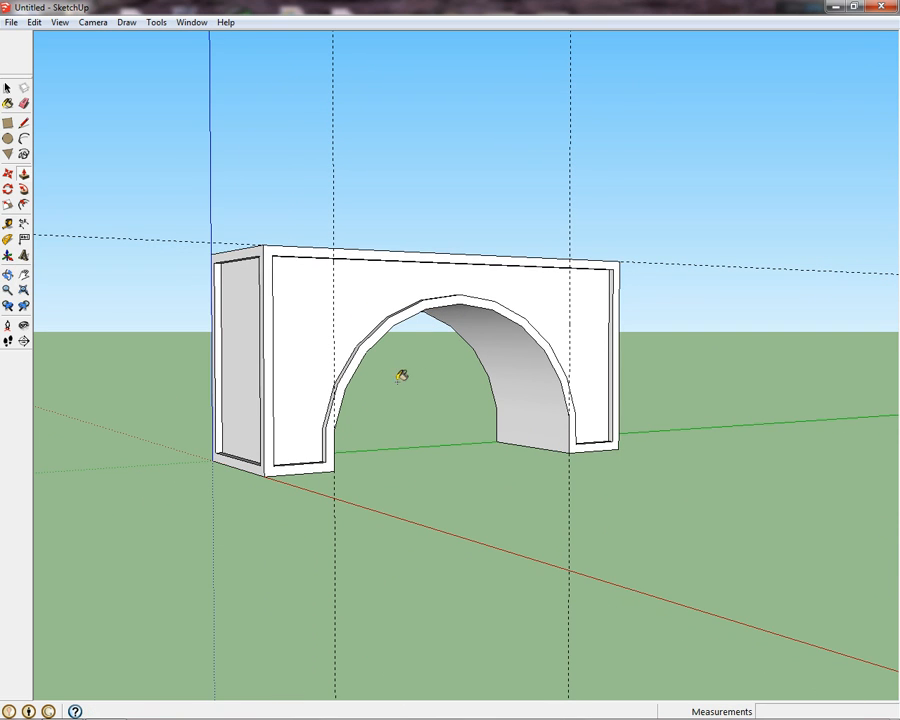
- Paint the recessed panel of the front arched face with the Stone_Masonry_Multi material
{"action": "key", "text": "b"}
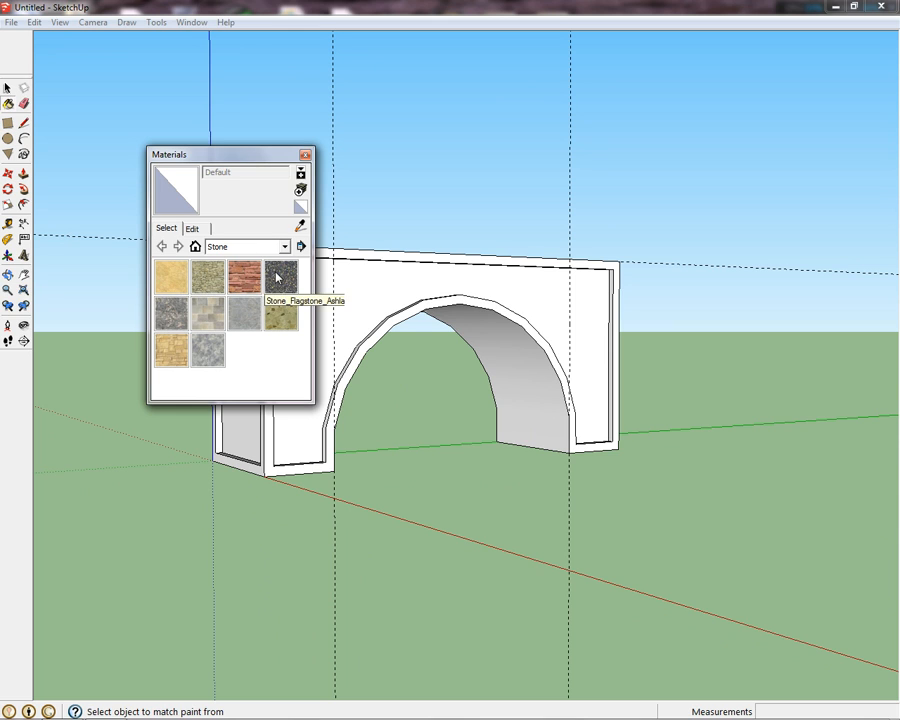
{"action": "left_click_drag", "start_coordinate": [240, 164], "coordinate": [655, 193]}
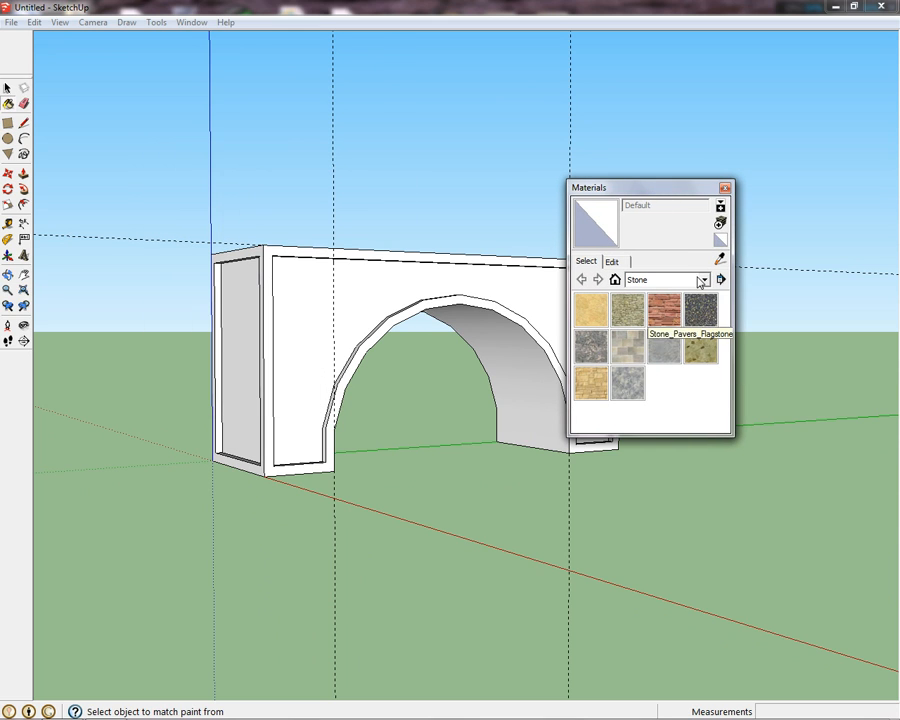
{"action": "left_click", "coordinate": [661, 357]}
{"action": "left_click", "coordinate": [628, 350]}
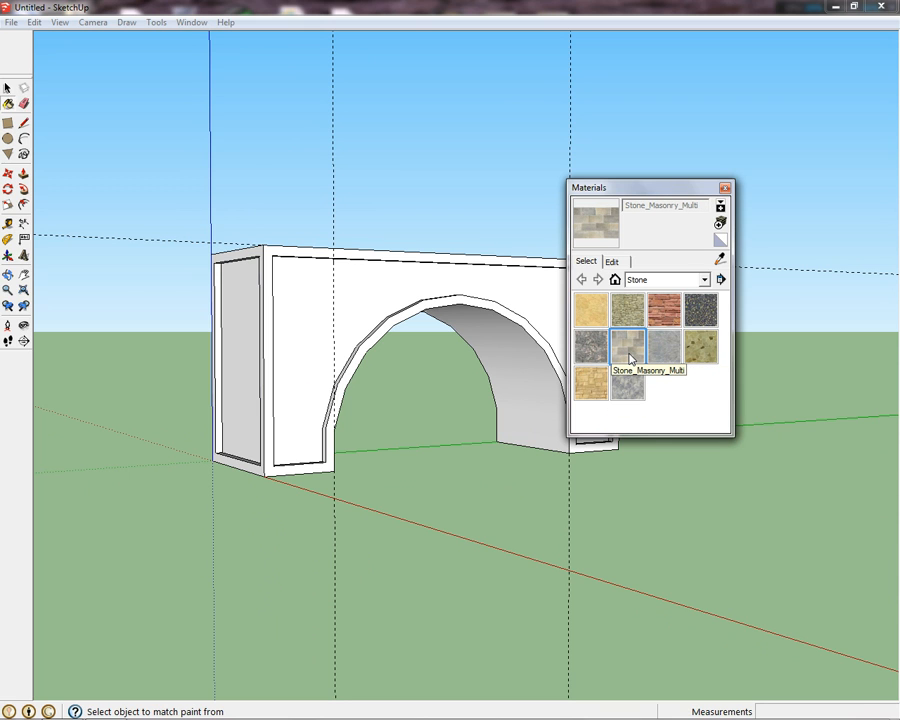
{"action": "left_click", "coordinate": [336, 286]}
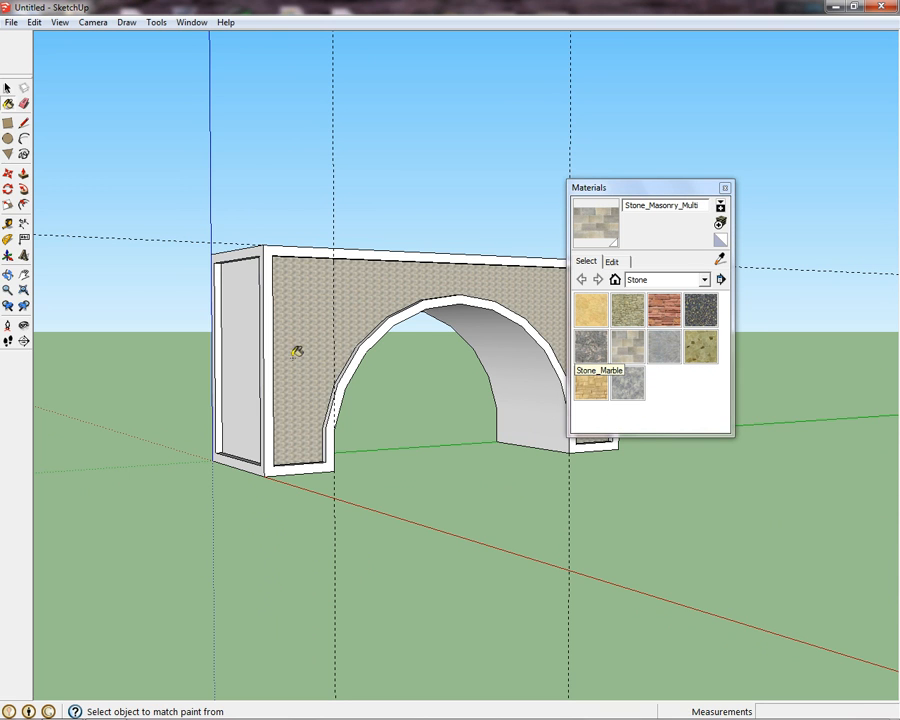
- Scale up the masonry texture on the front panel to several times its size by repositioning its pins
{"action": "scroll", "coordinate": [300, 345], "scroll_direction": "up", "scroll_amount": 5}
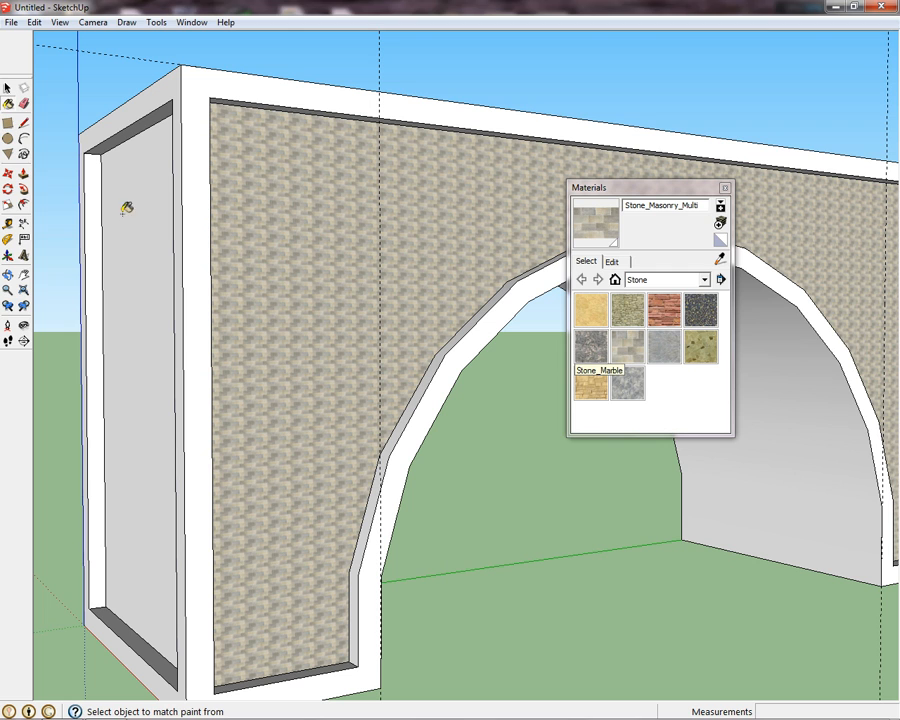
{"action": "left_click", "coordinate": [7, 88]}
{"action": "left_click", "coordinate": [345, 252]}
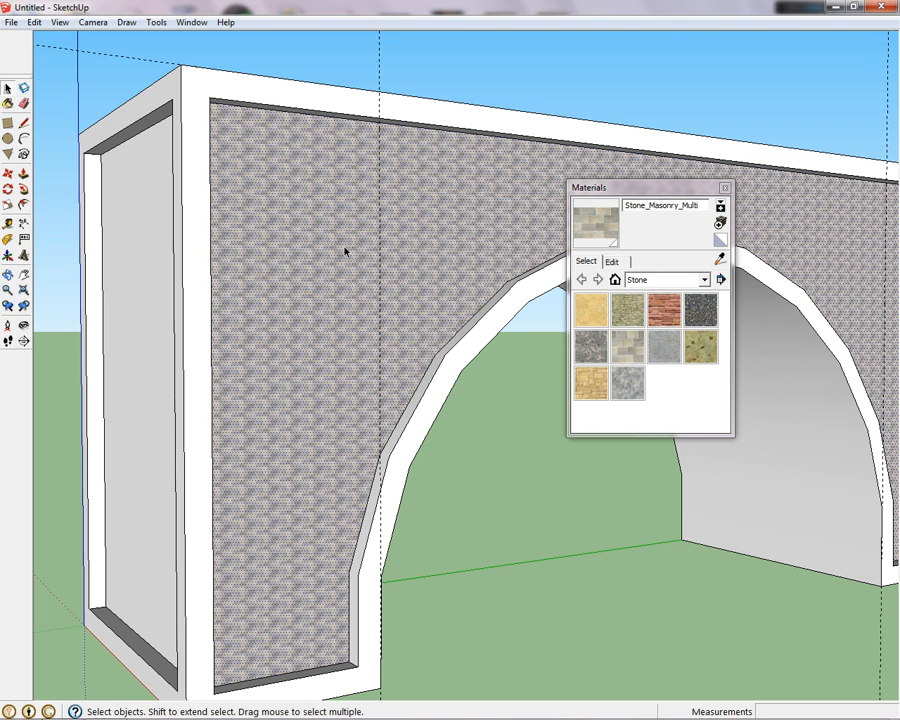
{"action": "right_click", "coordinate": [345, 252]}
{"action": "mouse_move", "coordinate": [404, 432]}
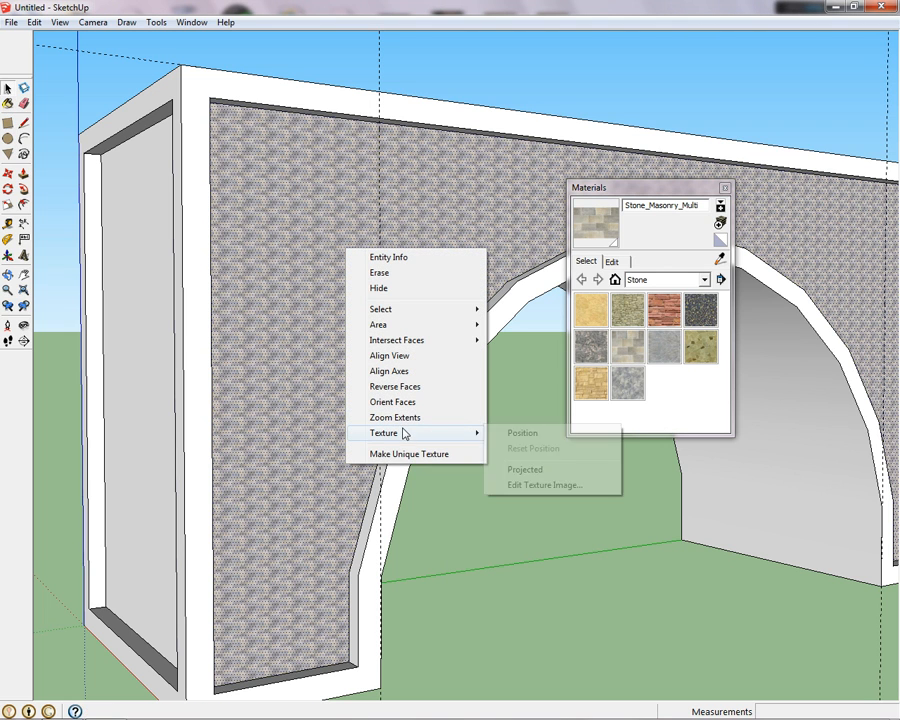
{"action": "left_click", "coordinate": [554, 434]}
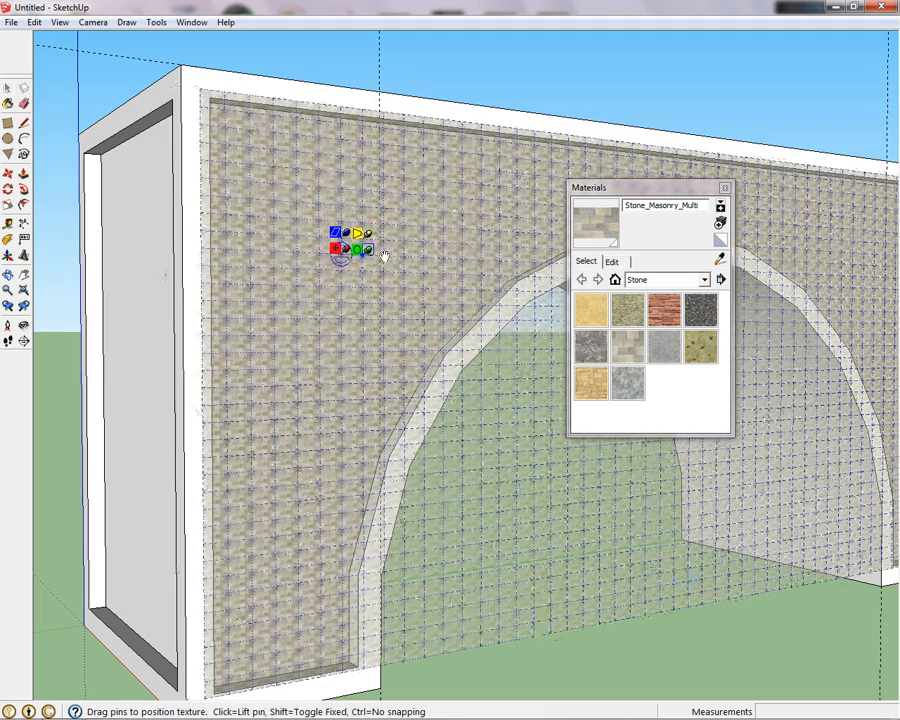
{"action": "left_click_drag", "start_coordinate": [373, 255], "coordinate": [460, 255]}
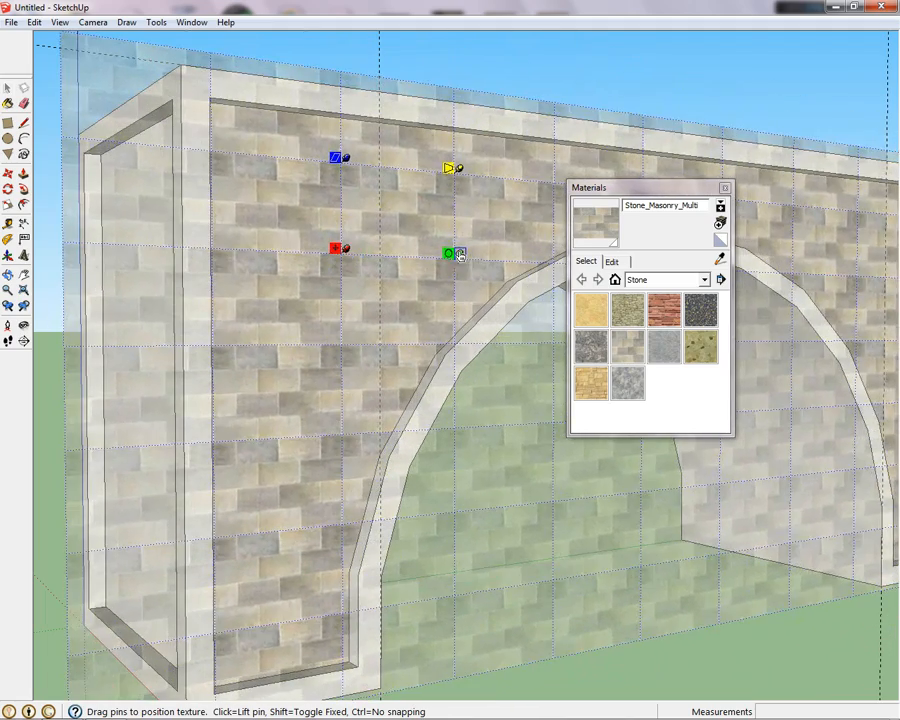
{"action": "left_click", "coordinate": [516, 75]}
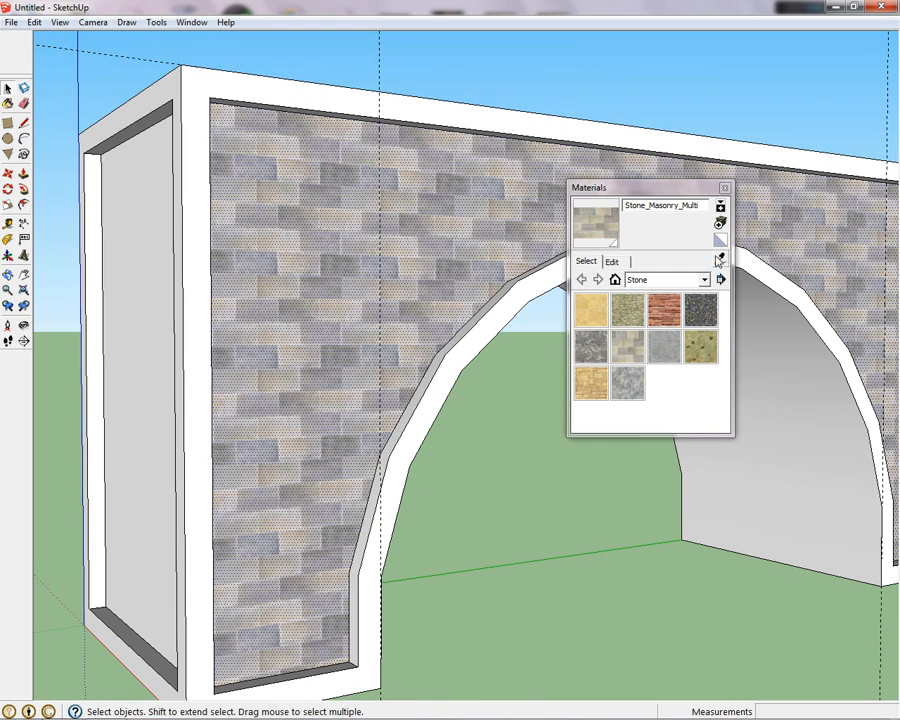
- Sample the enlarged masonry from the front panel and paint it onto both end panels and the rear arched panel
{"action": "left_click", "coordinate": [718, 262]}
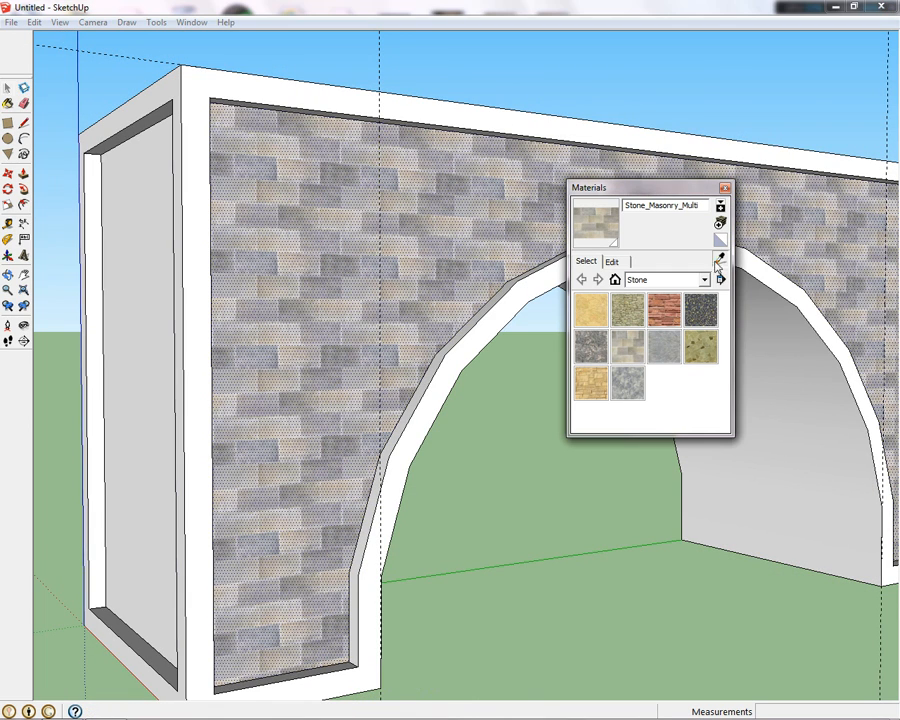
{"action": "left_click", "coordinate": [476, 229]}
{"action": "left_click", "coordinate": [130, 296]}
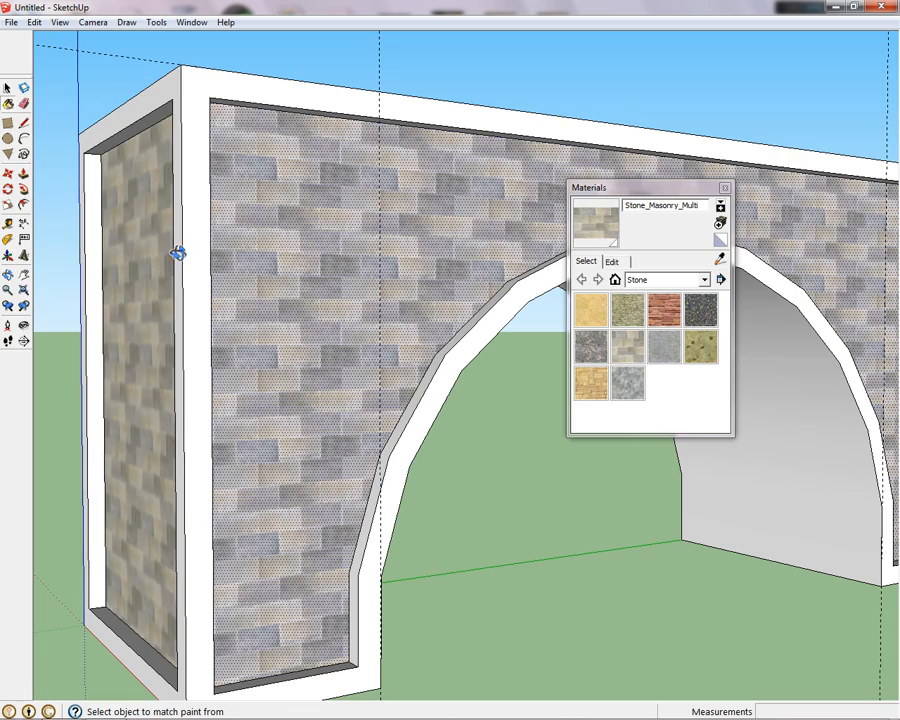
{"action": "middle_click_drag", "start_coordinate": [179, 255], "coordinate": [535, 270]}
{"action": "middle_click_drag", "start_coordinate": [345, 381], "coordinate": [512, 315]}
{"action": "left_click", "coordinate": [505, 330]}
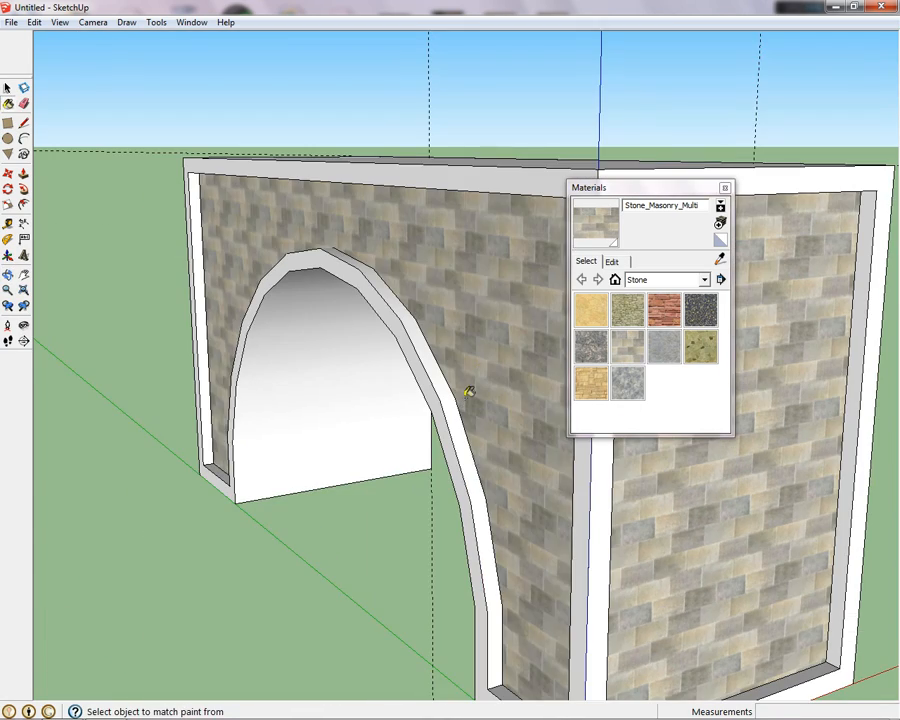
{"action": "middle_click_drag", "start_coordinate": [468, 391], "coordinate": [299, 366]}
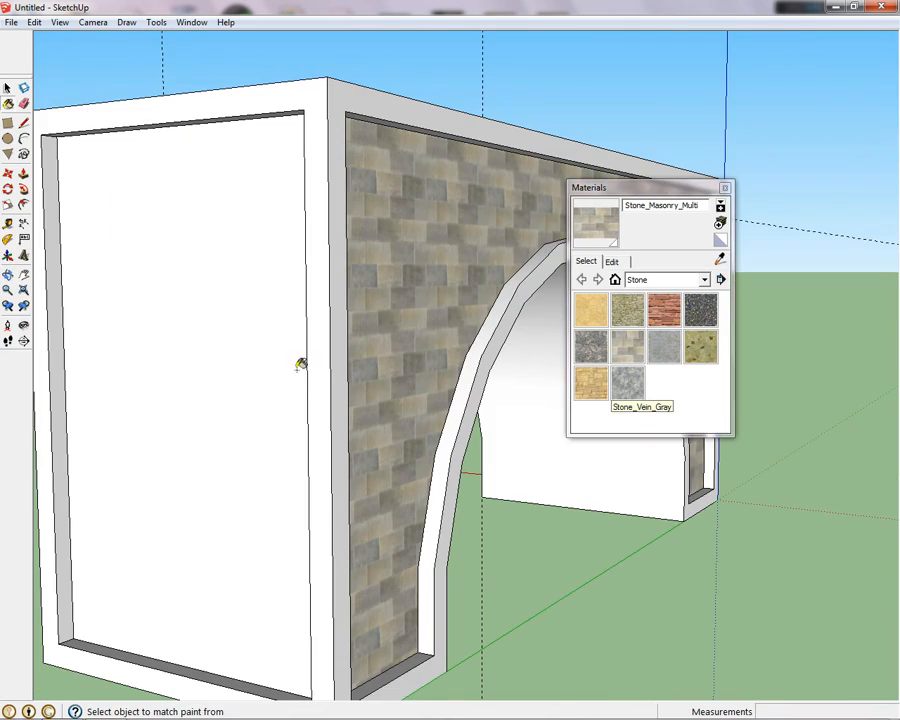
{"action": "left_click", "coordinate": [255, 358]}
- Paint the raised borders around the masonry panels with the Metal_Embossed material
{"action": "middle_click_drag", "start_coordinate": [436, 381], "coordinate": [415, 448]}
{"action": "left_click", "coordinate": [706, 280]}
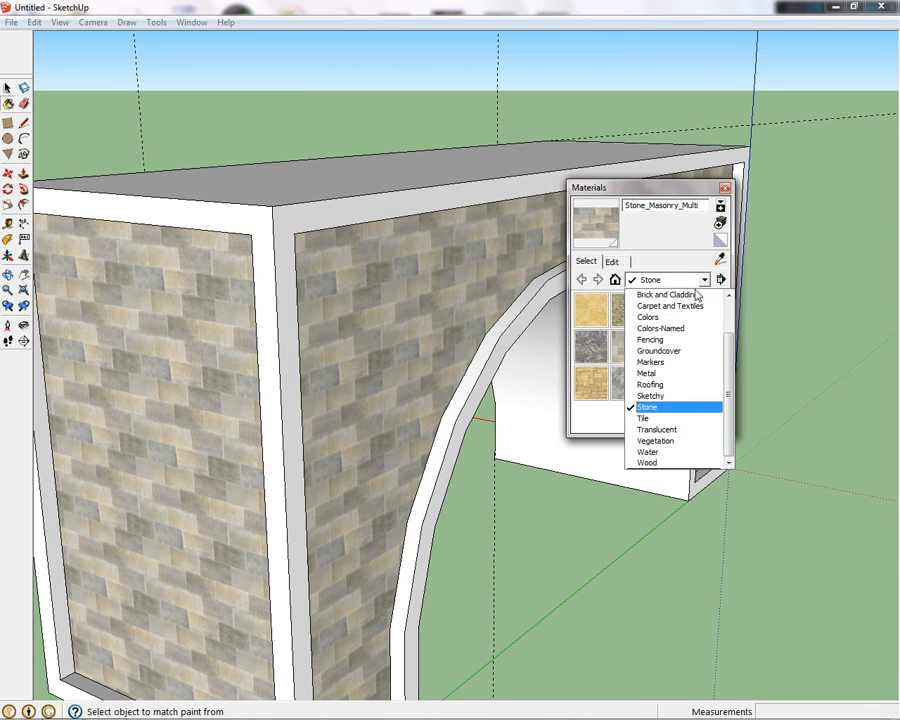
{"action": "left_click", "coordinate": [662, 370]}
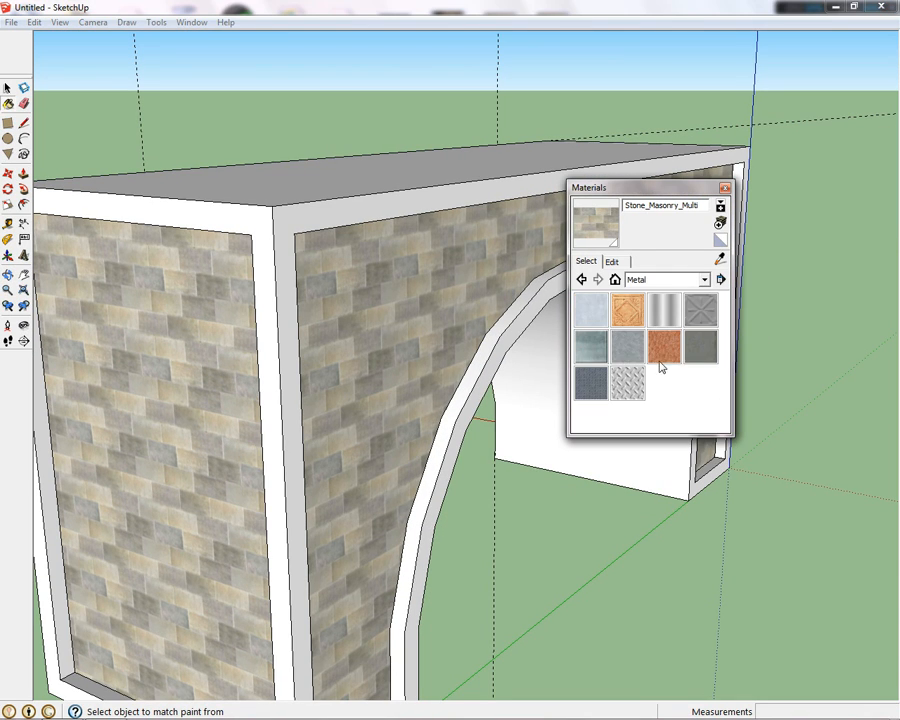
{"action": "left_click", "coordinate": [701, 310]}
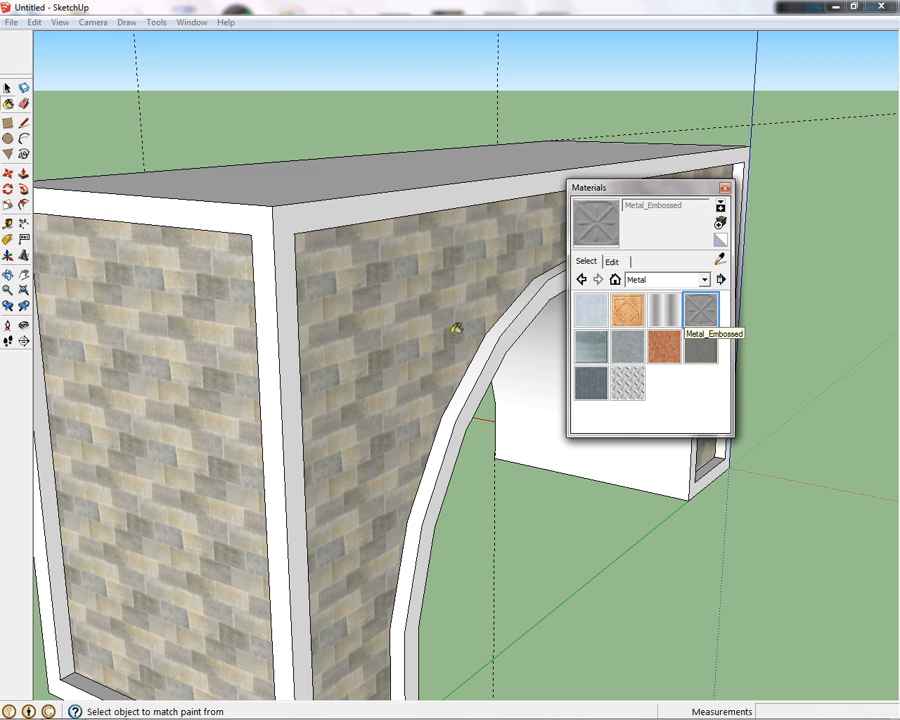
{"action": "left_click", "coordinate": [290, 338]}
{"action": "left_click", "coordinate": [269, 341]}
{"action": "mouse_move", "coordinate": [297, 346]}
{"action": "middle_mouse_down"}
{"action": "mouse_move", "coordinate": [429, 361]}
{"action": "mouse_move", "coordinate": [277, 388]}
{"action": "mouse_move", "coordinate": [473, 221]}
{"action": "middle_mouse_up"}
{"action": "left_click", "coordinate": [473, 186]}
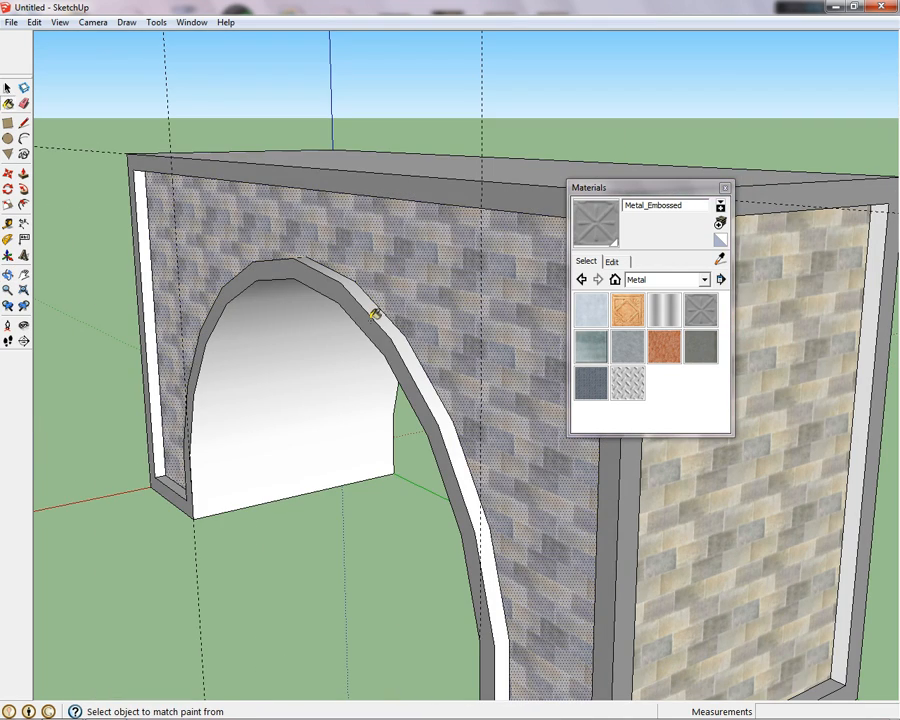
- Make the embossed metal texture unique on the raised border of the rear arched side
{"action": "mouse_move", "coordinate": [375, 314]}
{"action": "middle_mouse_down"}
{"action": "mouse_move", "coordinate": [86, 261]}
{"action": "mouse_move", "coordinate": [273, 299]}
{"action": "mouse_move", "coordinate": [123, 346]}
{"action": "mouse_move", "coordinate": [117, 333]}
{"action": "middle_mouse_up"}
{"action": "scroll", "coordinate": [323, 344], "scroll_direction": "up", "scroll_amount": 3}
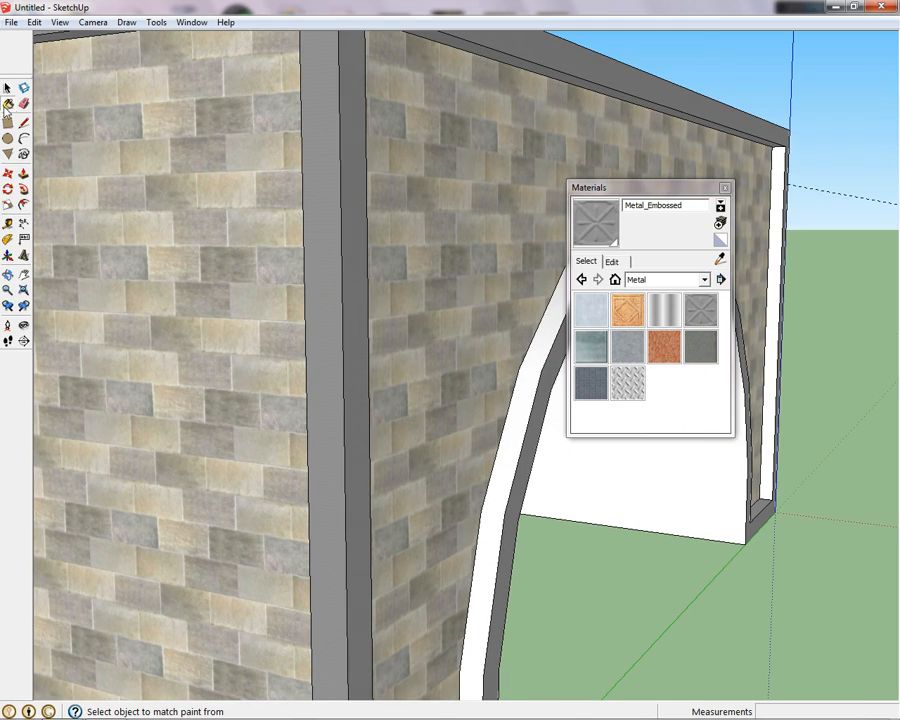
{"action": "left_click", "coordinate": [7, 89]}
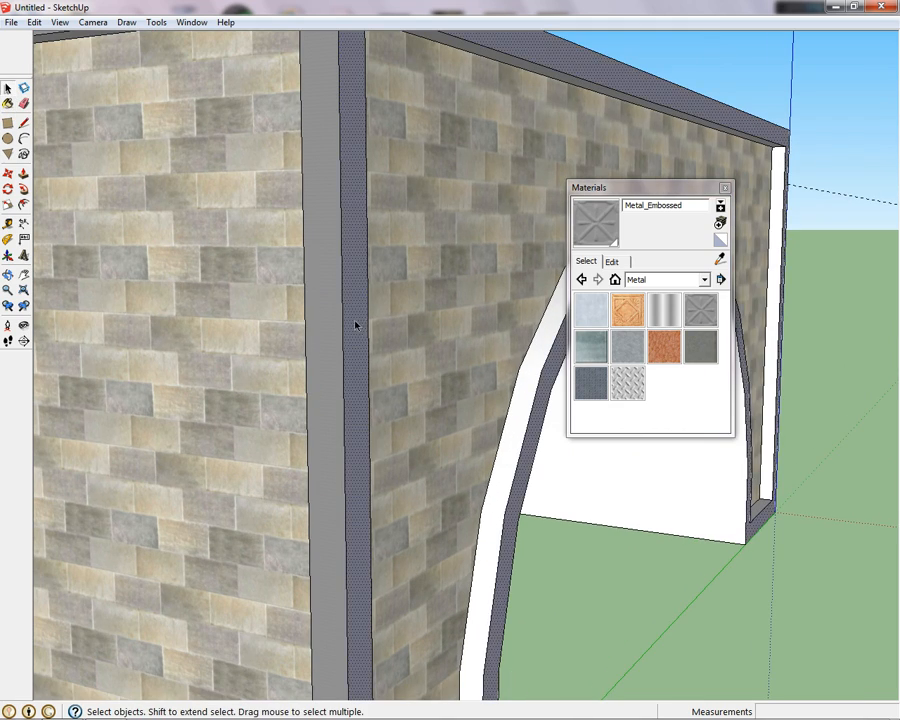
{"action": "middle_click_drag", "start_coordinate": [355, 325], "coordinate": [267, 309]}
{"action": "scroll", "coordinate": [155, 338], "scroll_direction": "up", "scroll_amount": 3}
{"action": "right_click", "coordinate": [263, 299]}
{"action": "left_click", "coordinate": [315, 500]}
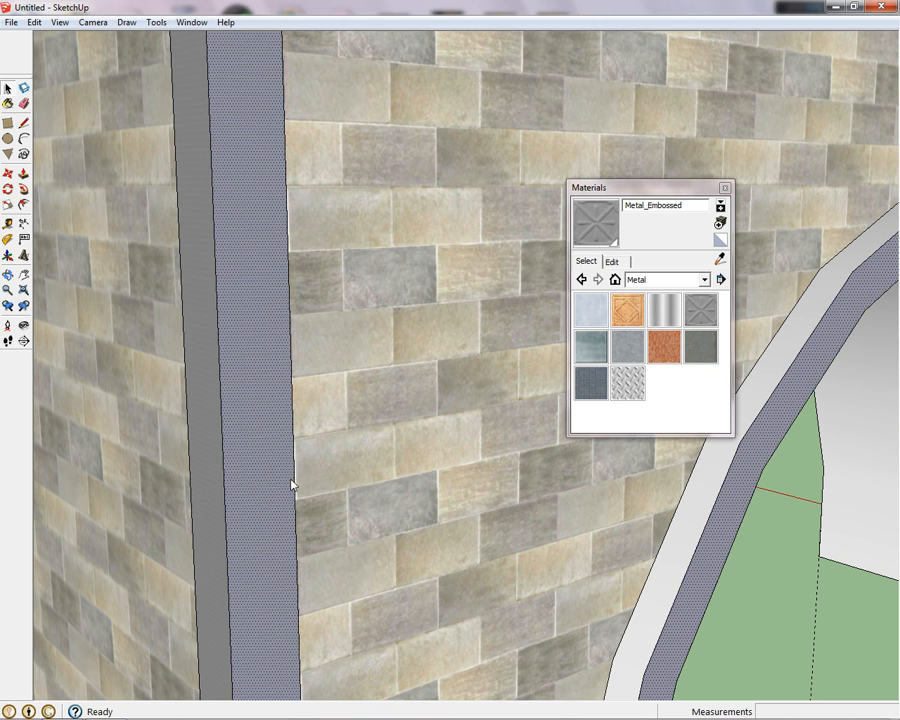
- Try to reposition the embossed metal texture on the raised border of the rear arched side
{"action": "right_click", "coordinate": [272, 470]}
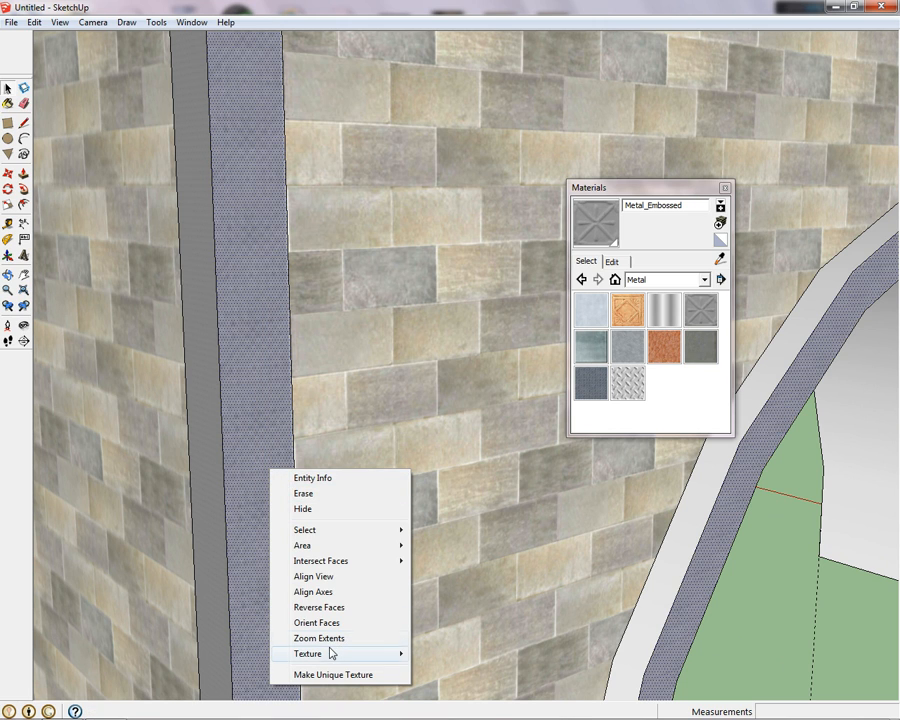
{"action": "mouse_move", "coordinate": [329, 654]}
{"action": "left_click", "coordinate": [456, 655]}
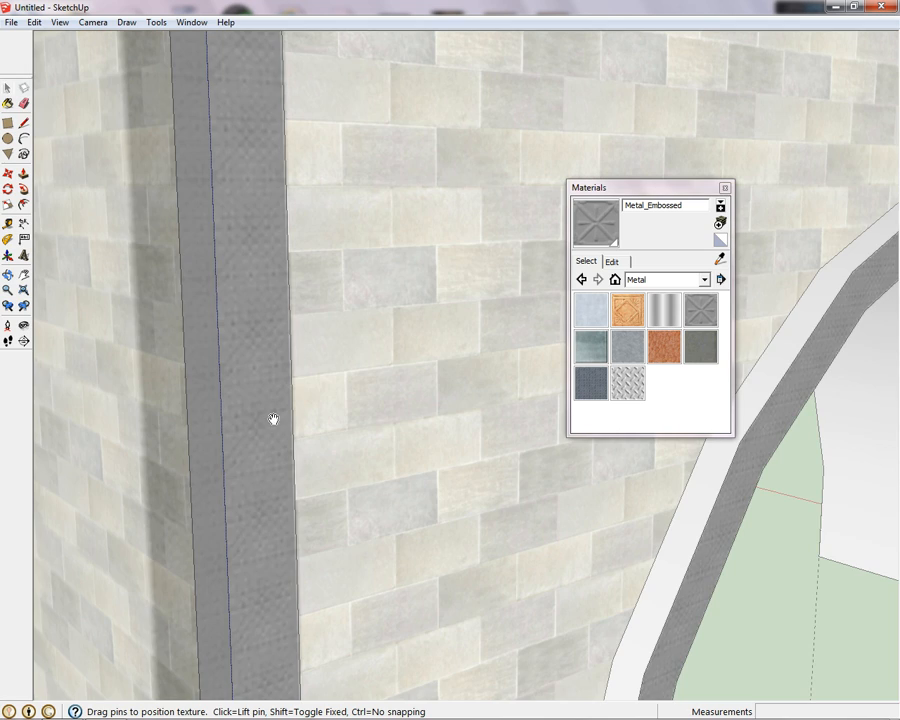
{"action": "scroll", "coordinate": [270, 407], "scroll_direction": "down", "scroll_amount": 5}
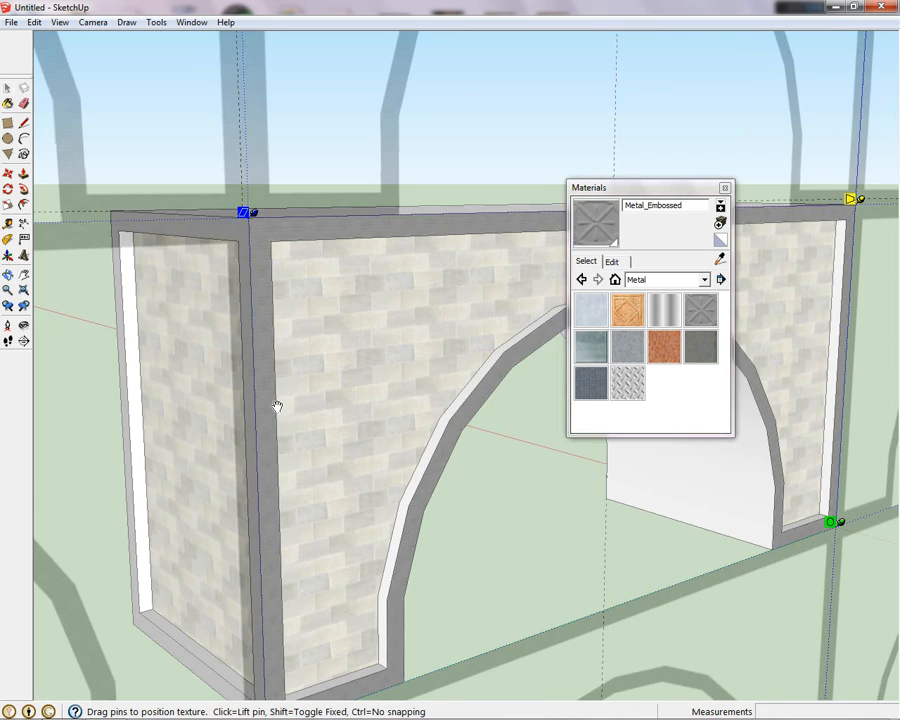
{"action": "middle_click_drag", "start_coordinate": [338, 446], "coordinate": [169, 405]}
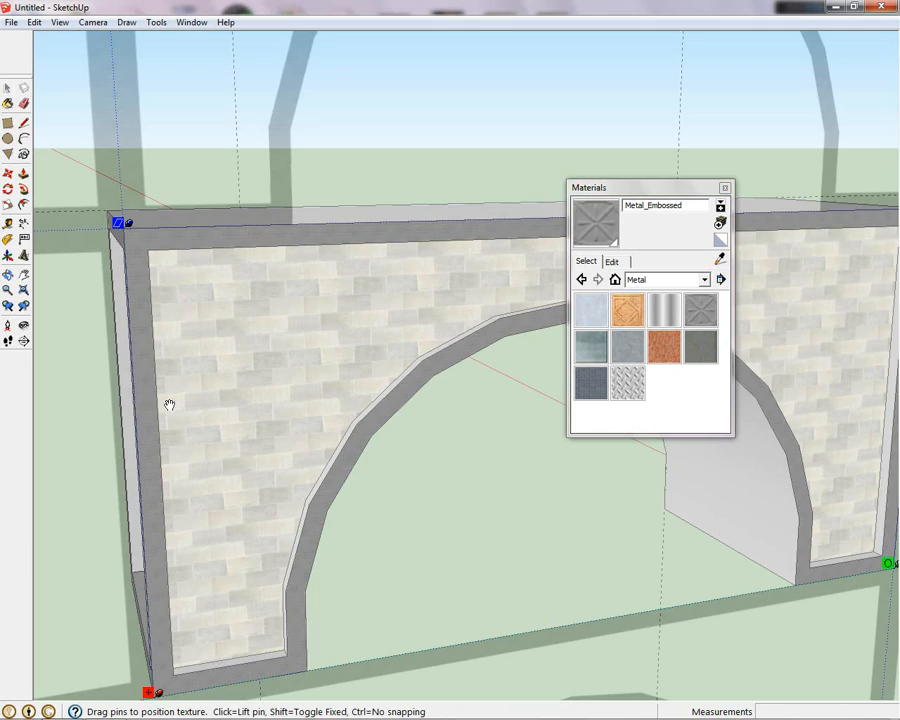
{"action": "middle_click_drag", "start_coordinate": [441, 503], "coordinate": [369, 537]}
{"action": "scroll", "coordinate": [275, 529], "scroll_direction": "up", "scroll_amount": 5}
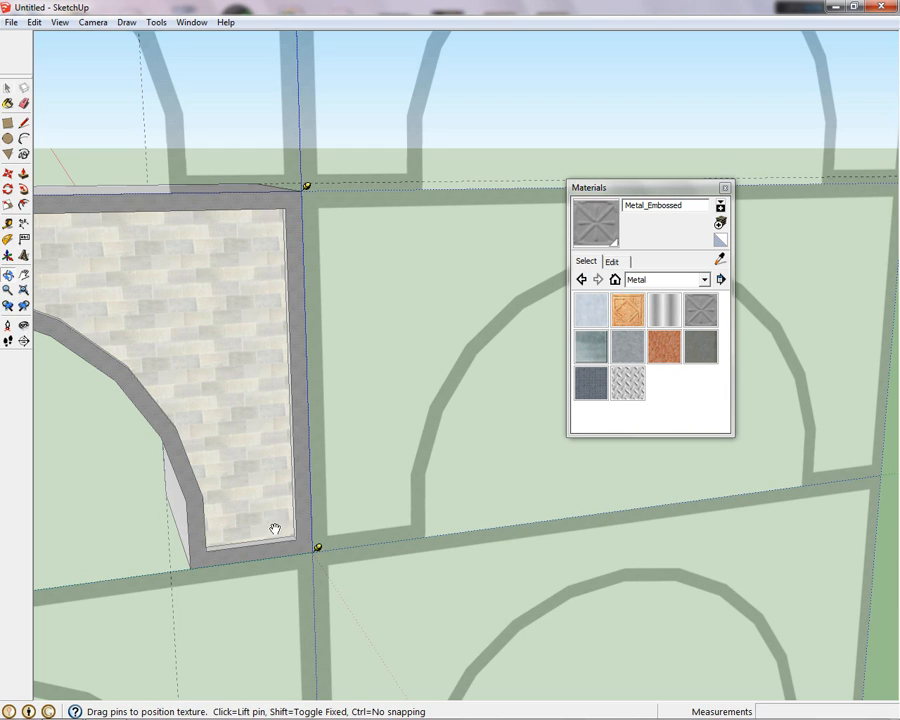
{"action": "left_click_drag", "start_coordinate": [296, 480], "coordinate": [495, 438]}
{"action": "left_click", "coordinate": [495, 438]}
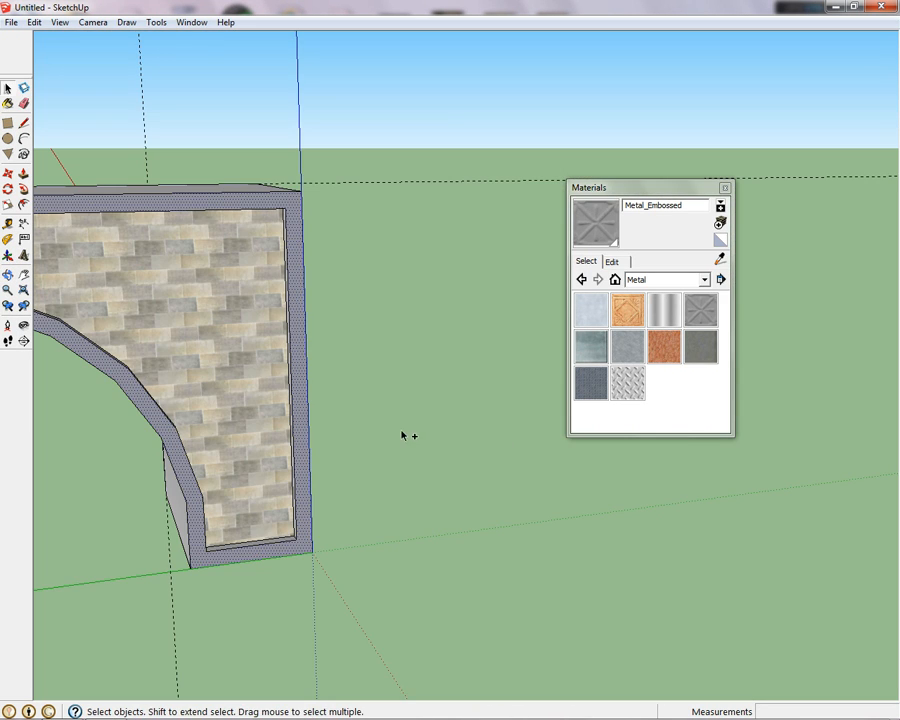
{"action": "left_click", "coordinate": [308, 387]}
- Paint the top face of the block with the Metal_Embossed material
{"action": "middle_click_drag", "start_coordinate": [299, 377], "coordinate": [52, 472]}
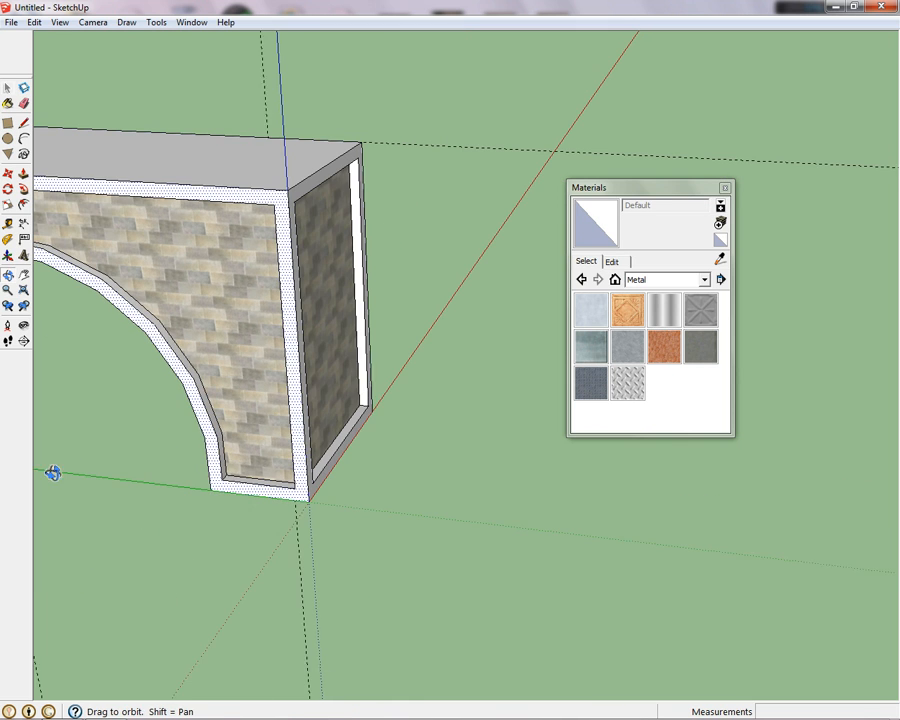
{"action": "middle_click_drag", "start_coordinate": [314, 222], "coordinate": [4, 506]}
{"action": "middle_click_drag", "start_coordinate": [460, 243], "coordinate": [240, 190]}
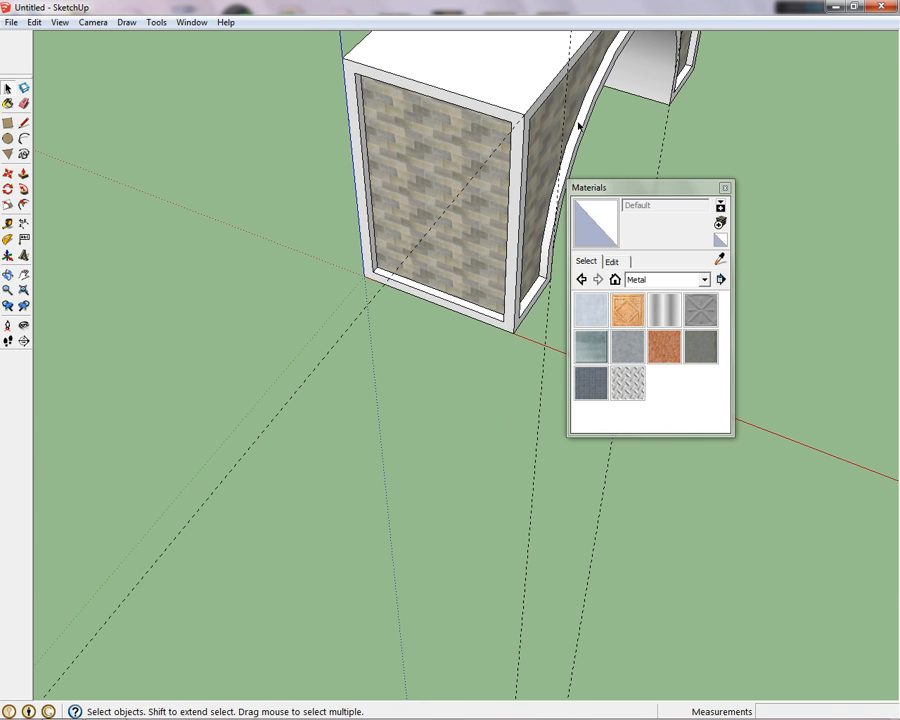
{"action": "middle_click_drag", "start_coordinate": [690, 75], "coordinate": [570, 150]}
{"action": "left_click", "coordinate": [695, 308]}
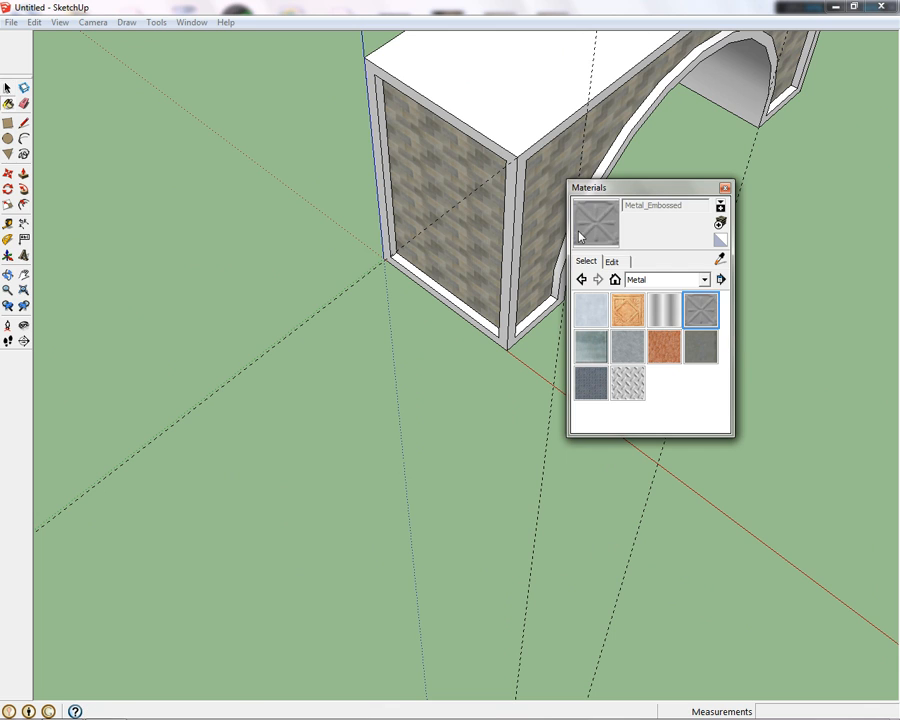
{"action": "left_click", "coordinate": [520, 128]}
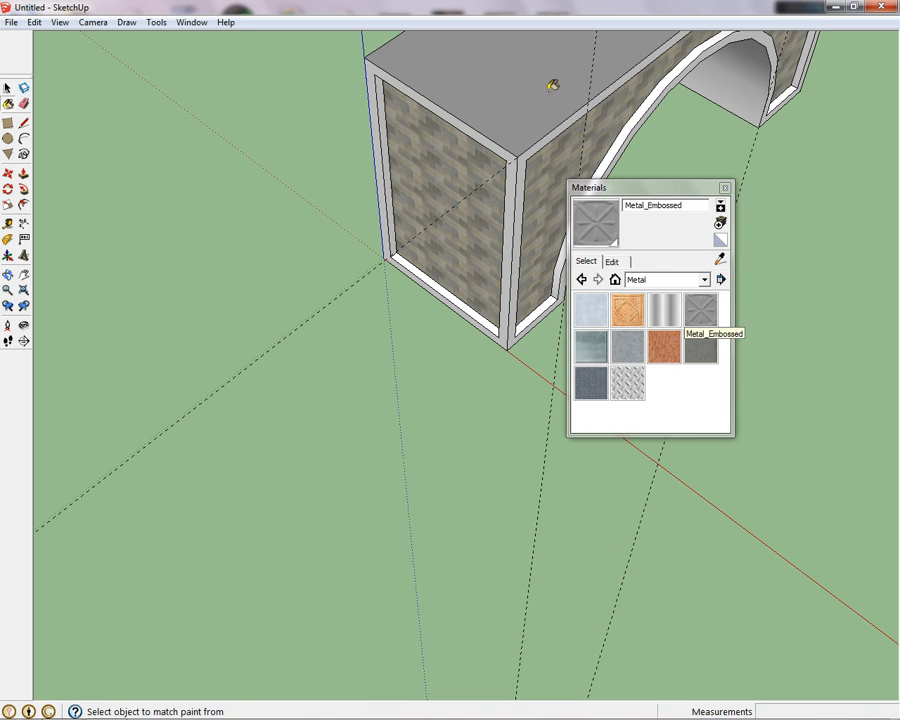
- Enlarge the embossed metal texture on the top face to several times its size by repositioning its scale/rotate pin
{"action": "mouse_move", "coordinate": [550, 87]}
{"action": "middle_mouse_down"}
{"action": "mouse_move", "coordinate": [467, 231]}
{"action": "mouse_move", "coordinate": [348, 488]}
{"action": "middle_mouse_up"}
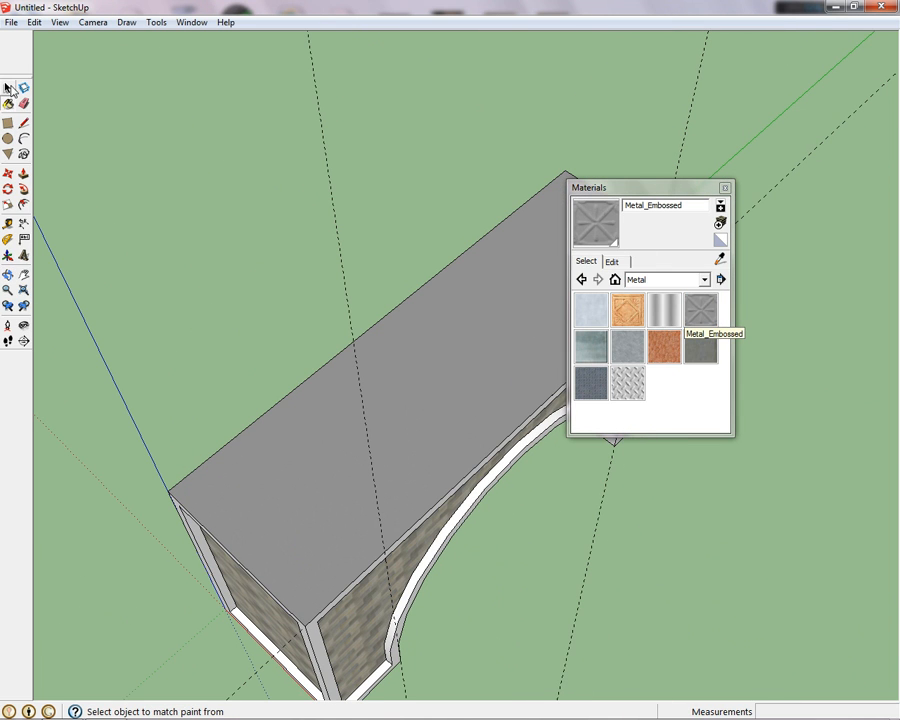
{"action": "left_click", "coordinate": [8, 88]}
{"action": "right_click", "coordinate": [360, 503]}
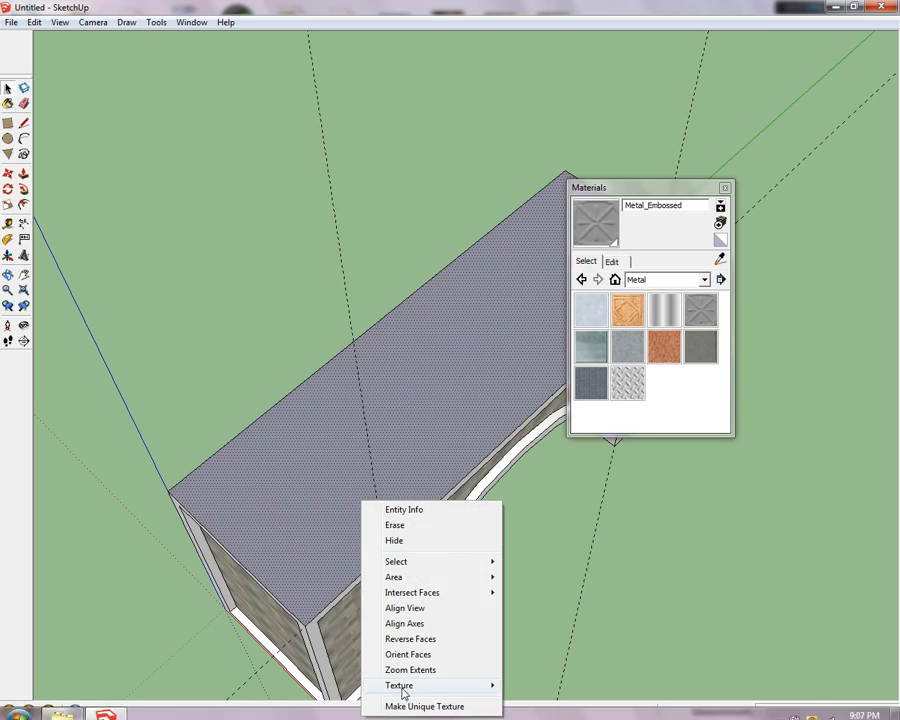
{"action": "mouse_move", "coordinate": [417, 690]}
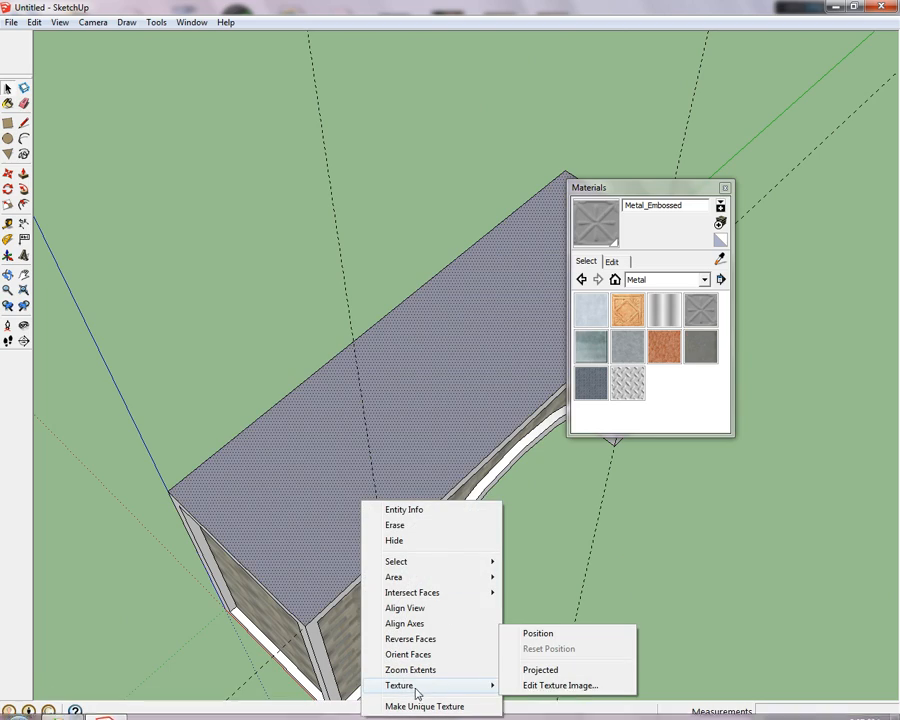
{"action": "left_click", "coordinate": [540, 635]}
{"action": "scroll", "coordinate": [395, 481], "scroll_direction": "up", "scroll_amount": 8}
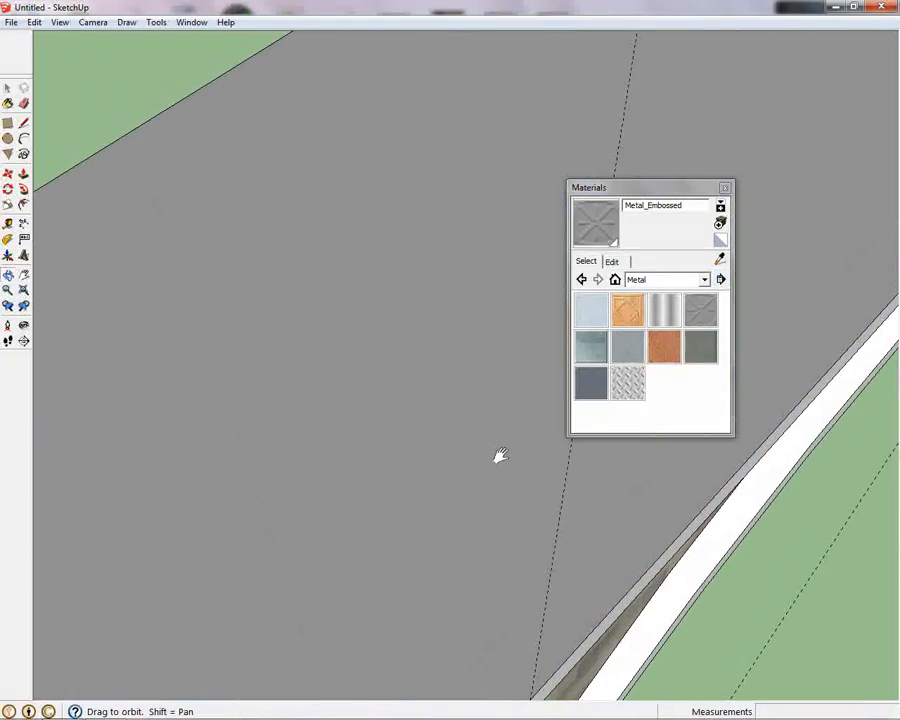
{"action": "middle_click_drag", "start_coordinate": [500, 456], "coordinate": [518, 346], "text": "shift"}
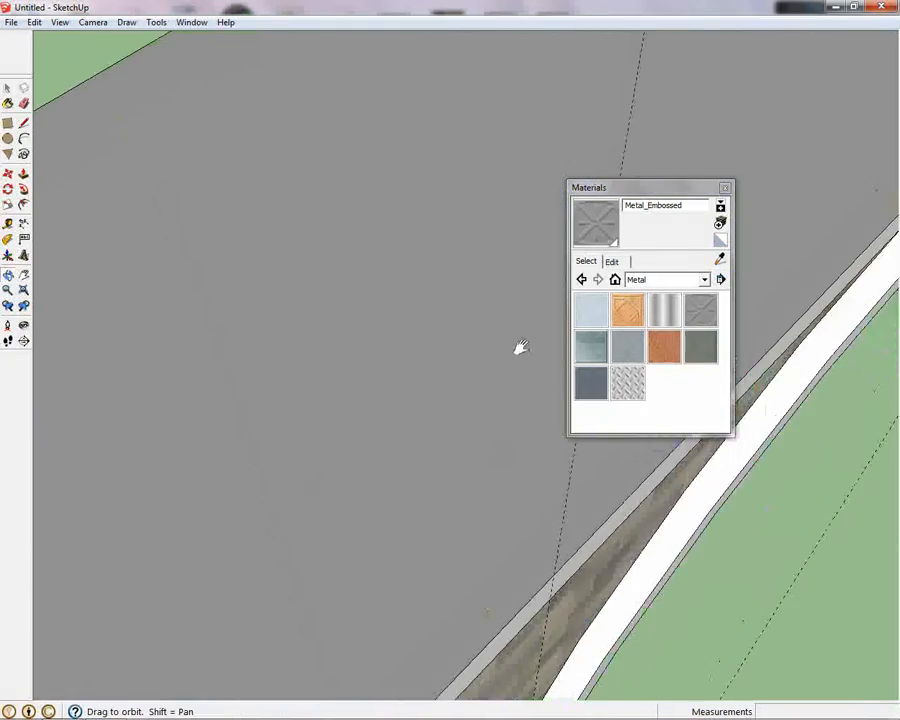
{"action": "scroll", "coordinate": [453, 391], "scroll_direction": "up", "scroll_amount": 4}
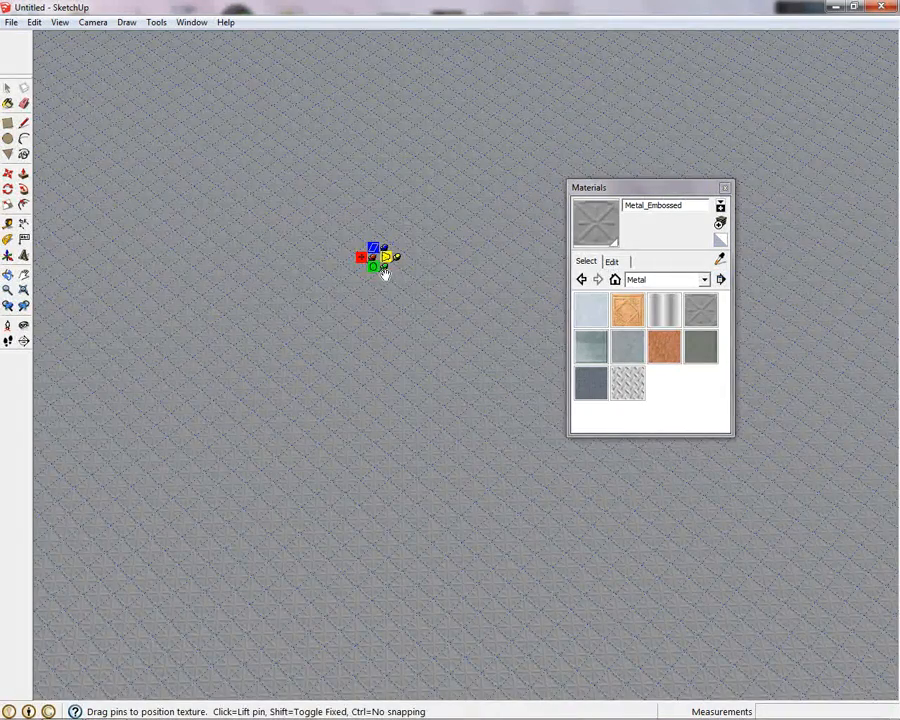
{"action": "left_click_drag", "start_coordinate": [379, 268], "coordinate": [157, 430]}
- Fine-tune the enlarged embossed texture so its tiles run parallel to the edges of the top face
{"action": "scroll", "coordinate": [244, 416], "scroll_direction": "down", "scroll_amount": 6}
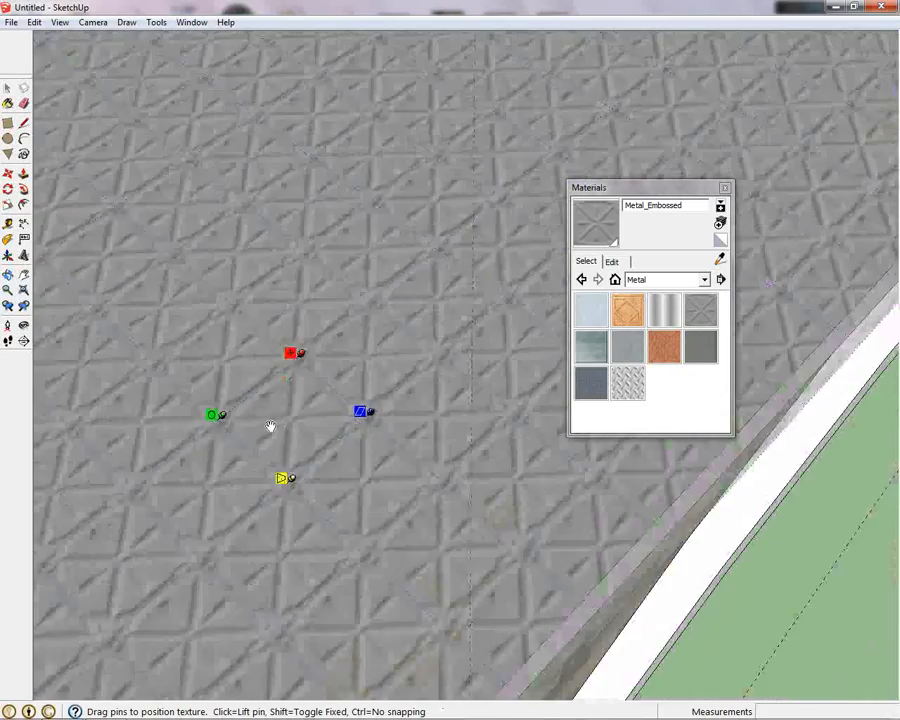
{"action": "scroll", "coordinate": [280, 430], "scroll_direction": "down", "scroll_amount": 3}
{"action": "middle_click_drag", "start_coordinate": [342, 452], "coordinate": [546, 411]}
{"action": "left_click_drag", "start_coordinate": [522, 411], "coordinate": [520, 424]}
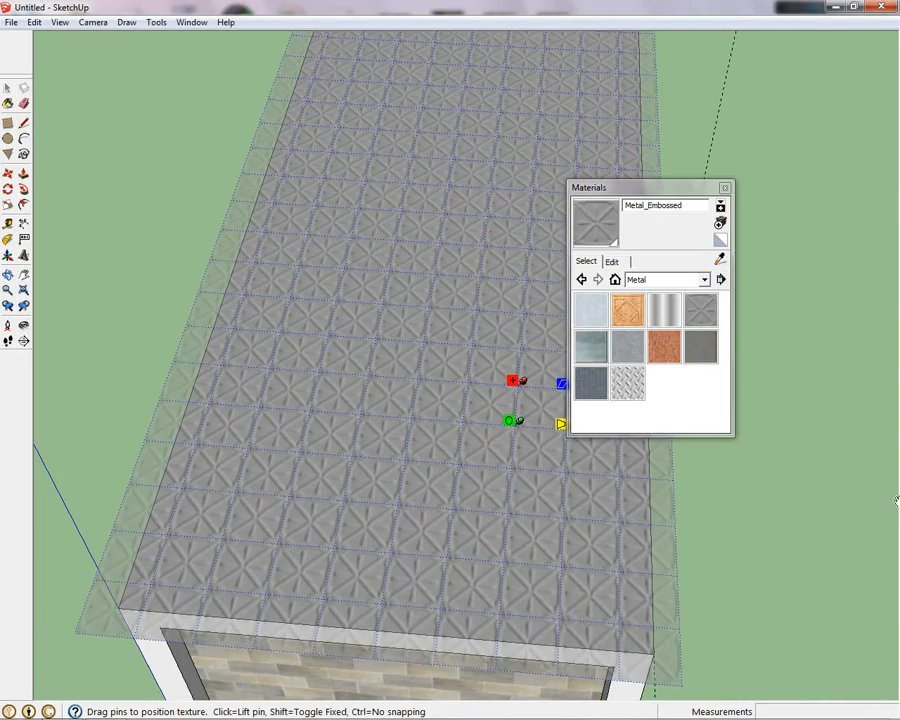
{"action": "left_click", "coordinate": [840, 502]}
- Sample the enlarged embossed metal from the top face and paint it onto the front arched border and the adjoining end border
{"action": "left_click", "coordinate": [718, 259]}
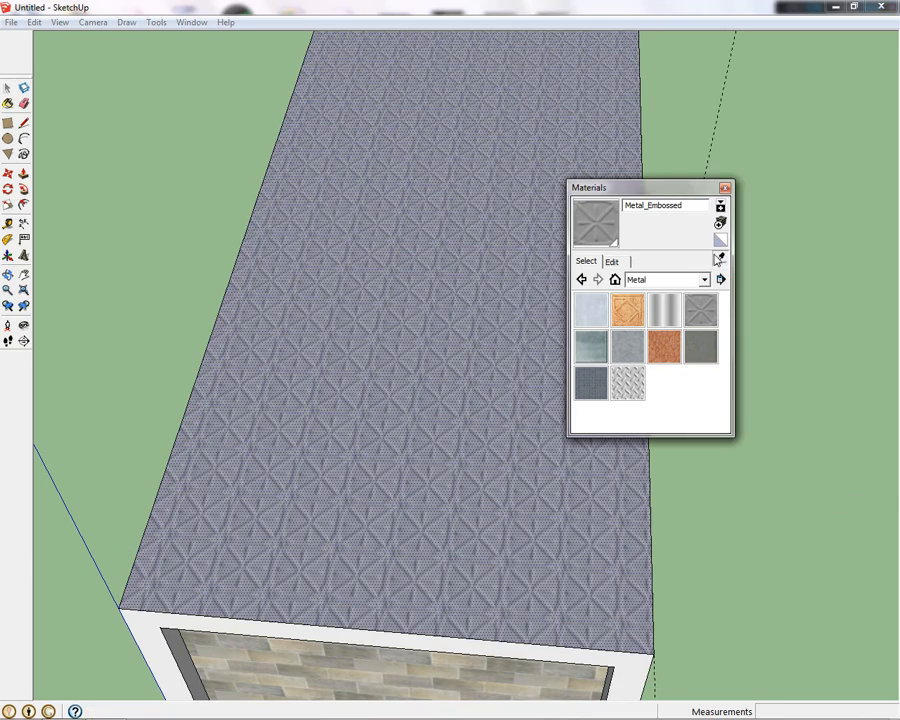
{"action": "middle_click_drag", "start_coordinate": [657, 596], "coordinate": [363, 432]}
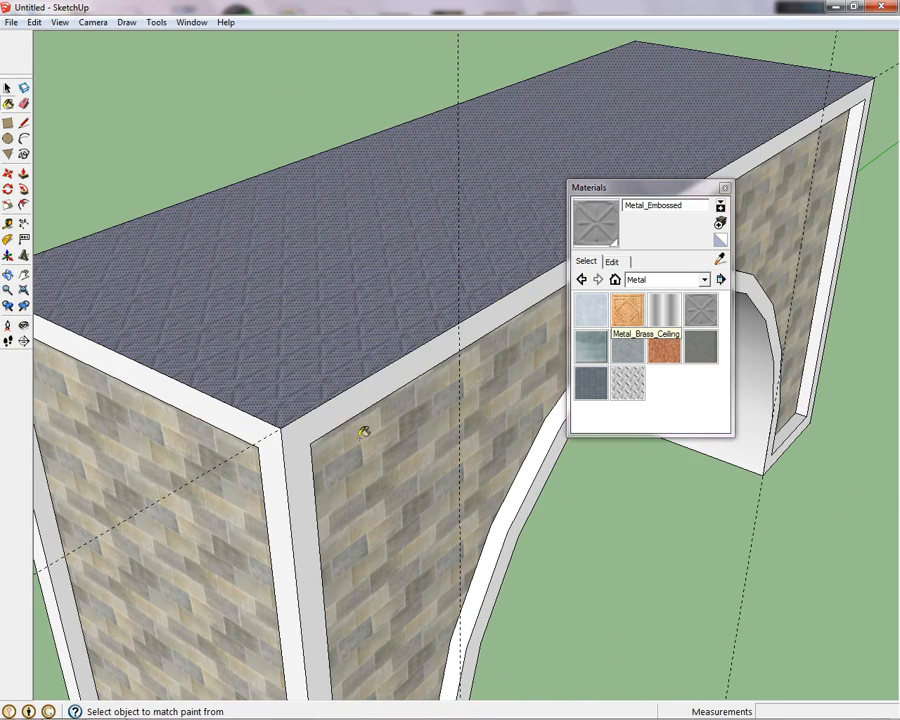
{"action": "left_click", "coordinate": [325, 420]}
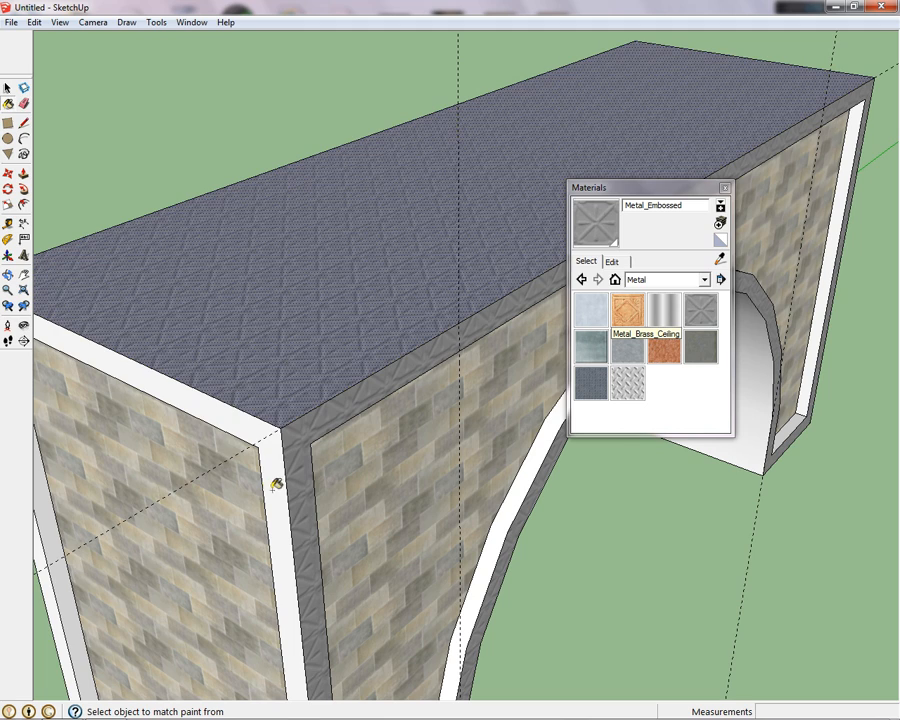
{"action": "left_click", "coordinate": [275, 484]}
- Paint the enlarged embossed metal onto the arch interior, the rear arched border and the other end border
{"action": "mouse_move", "coordinate": [291, 487]}
{"action": "middle_mouse_down"}
{"action": "mouse_move", "coordinate": [744, 464]}
{"action": "mouse_move", "coordinate": [350, 434]}
{"action": "mouse_move", "coordinate": [716, 342]}
{"action": "mouse_move", "coordinate": [224, 426]}
{"action": "middle_mouse_up"}
{"action": "left_click", "coordinate": [370, 437]}
{"action": "left_click", "coordinate": [438, 357]}
{"action": "left_click", "coordinate": [250, 462]}
{"action": "mouse_move", "coordinate": [274, 494]}
{"action": "middle_mouse_down"}
{"action": "mouse_move", "coordinate": [669, 453]}
{"action": "mouse_move", "coordinate": [410, 507]}
{"action": "middle_mouse_up"}
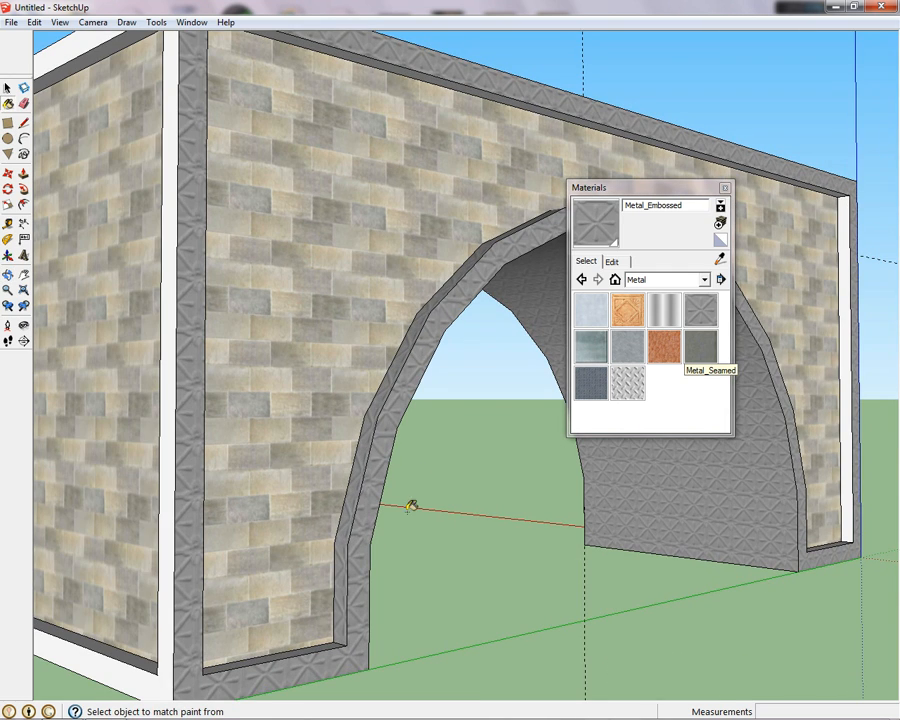
{"action": "middle_click_drag", "start_coordinate": [175, 437], "coordinate": [398, 433]}
{"action": "left_click", "coordinate": [375, 440]}
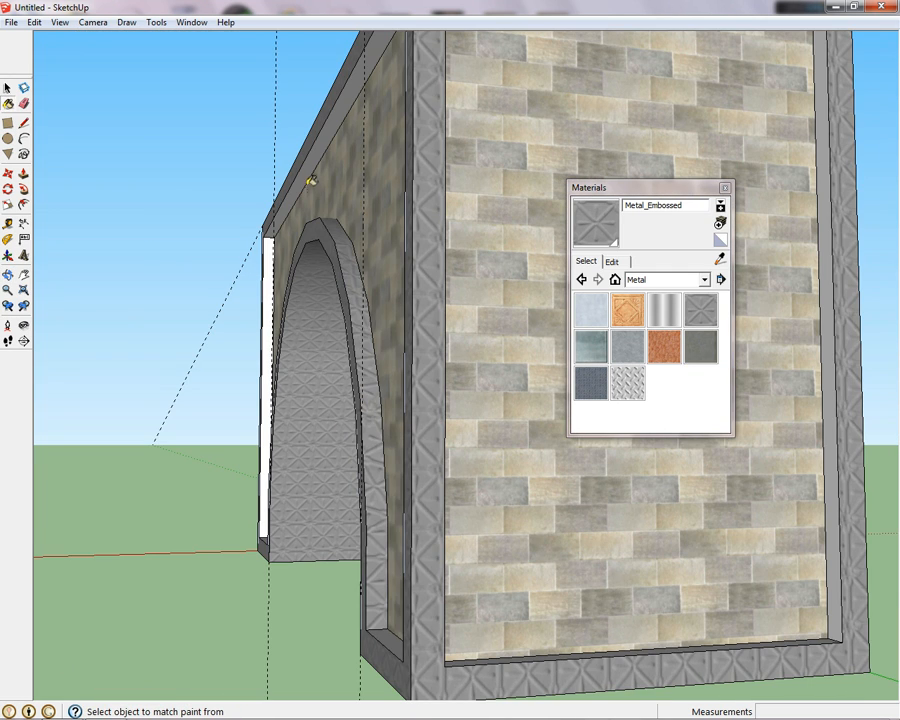
- Paint the narrow inner edges of the recesses on the arched sides and the nearby end panel with the embossed metal
{"action": "left_click", "coordinate": [277, 211]}
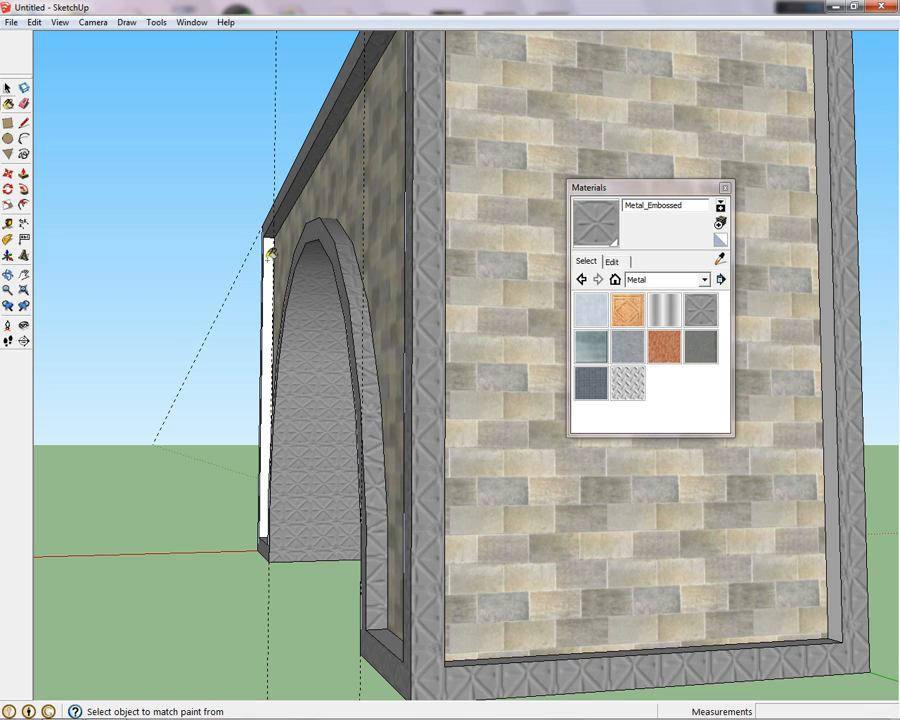
{"action": "mouse_move", "coordinate": [438, 180]}
{"action": "middle_mouse_down"}
{"action": "mouse_move", "coordinate": [390, 270]}
{"action": "mouse_move", "coordinate": [402, 282]}
{"action": "mouse_move", "coordinate": [130, 314]}
{"action": "mouse_move", "coordinate": [60, 345]}
{"action": "middle_mouse_up"}
{"action": "mouse_move", "coordinate": [474, 290]}
{"action": "middle_mouse_down"}
{"action": "mouse_move", "coordinate": [293, 291]}
{"action": "mouse_move", "coordinate": [140, 375]}
{"action": "middle_mouse_up"}
{"action": "mouse_move", "coordinate": [445, 344]}
{"action": "middle_mouse_down"}
{"action": "mouse_move", "coordinate": [423, 185]}
{"action": "mouse_move", "coordinate": [428, 138]}
{"action": "middle_mouse_up"}
{"action": "mouse_move", "coordinate": [745, 205]}
{"action": "middle_mouse_down"}
{"action": "mouse_move", "coordinate": [335, 247]}
{"action": "mouse_move", "coordinate": [312, 259]}
{"action": "mouse_move", "coordinate": [543, 147]}
{"action": "middle_mouse_up"}
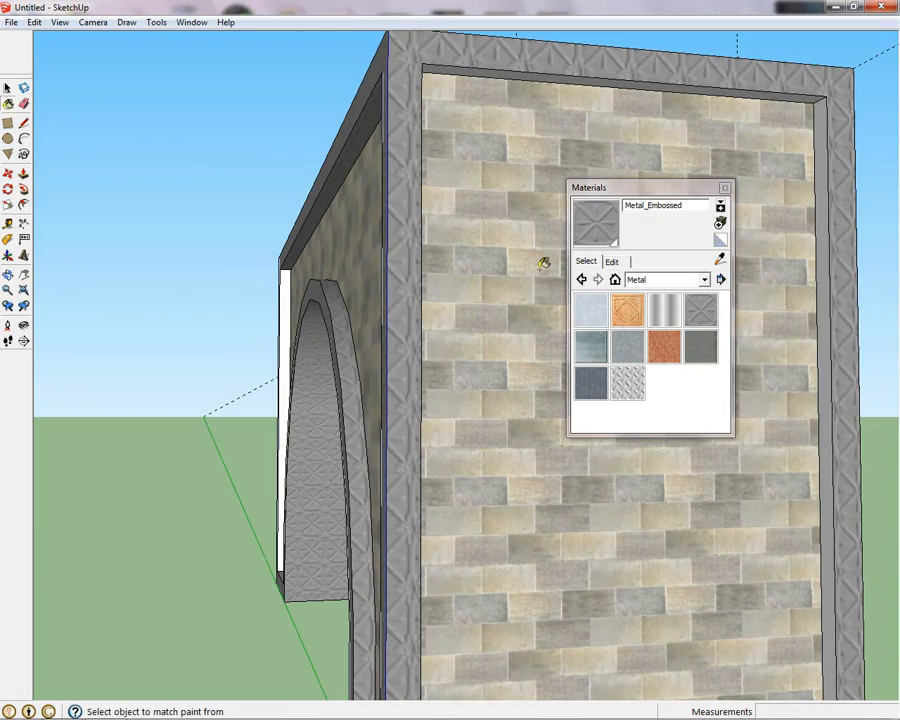
{"action": "middle_click_drag", "start_coordinate": [543, 262], "coordinate": [490, 300]}
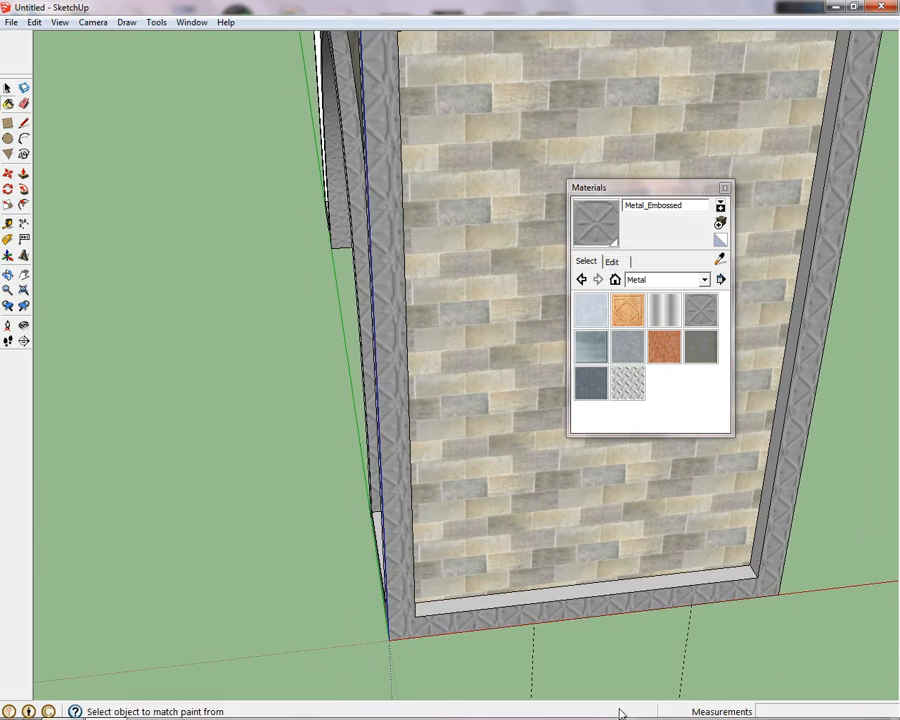
{"action": "middle_click_drag", "start_coordinate": [402, 544], "coordinate": [422, 533]}
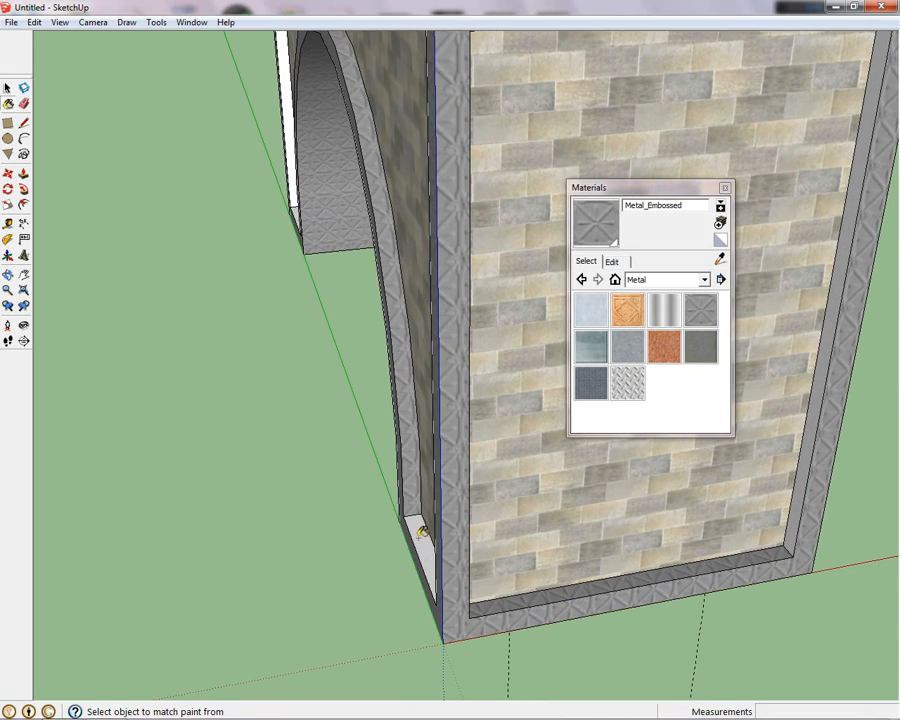
{"action": "middle_click_drag", "start_coordinate": [291, 146], "coordinate": [447, 180]}
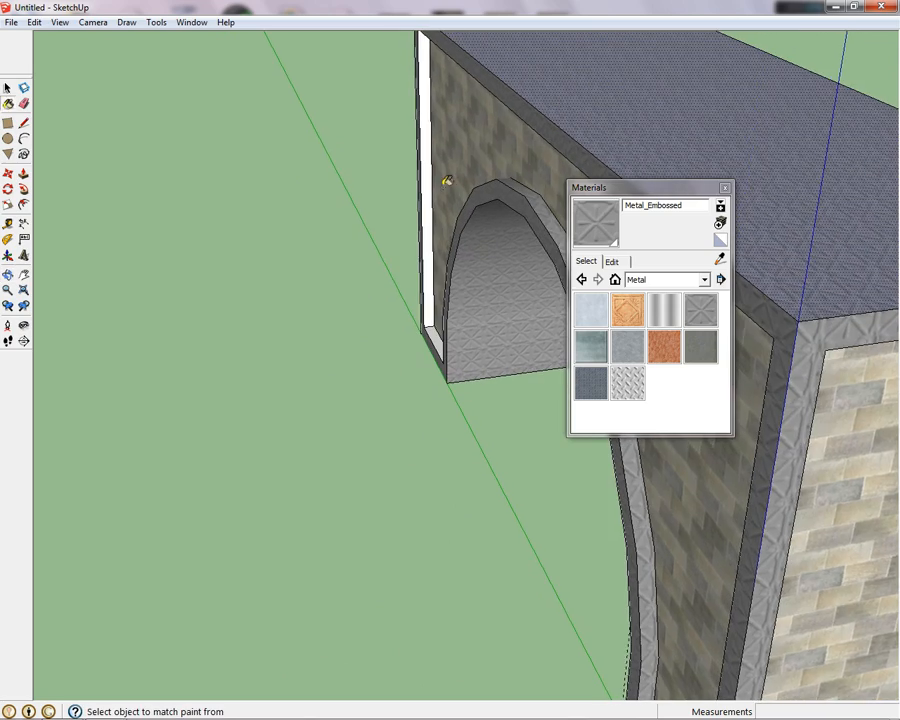
{"action": "left_click", "coordinate": [428, 183]}
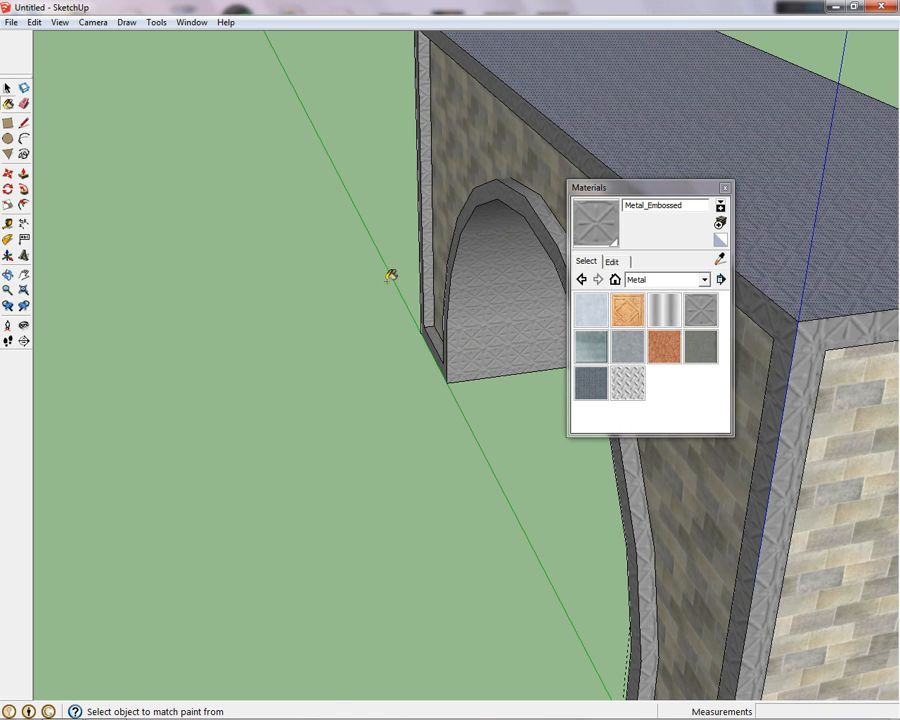
- Paint the remaining inner edges of the end and arched panel recesses with the embossed metal and check all sides
{"action": "middle_click_drag", "start_coordinate": [390, 277], "coordinate": [709, 243]}
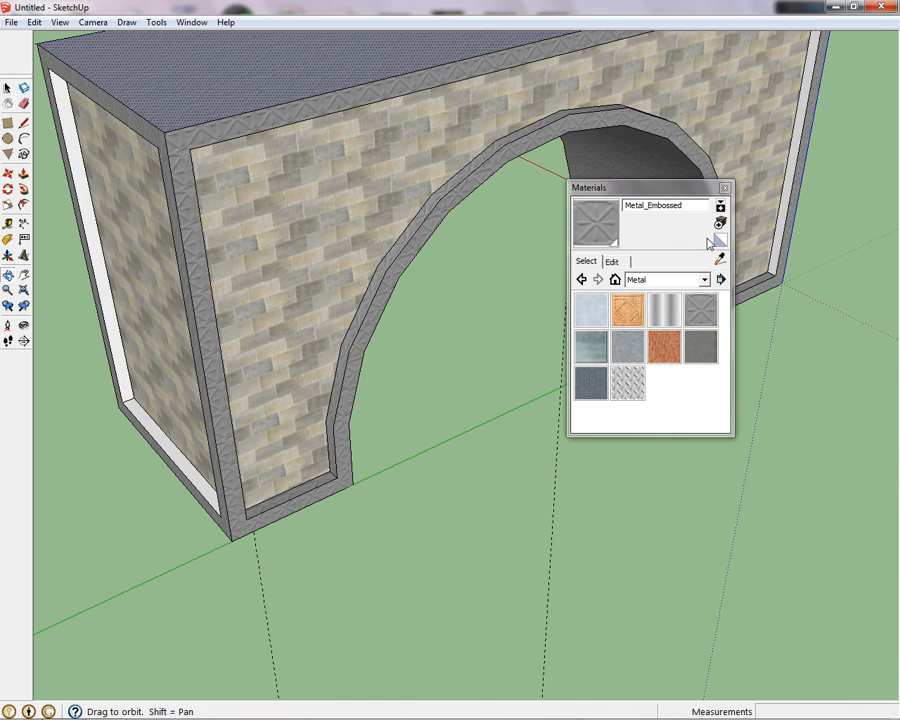
{"action": "left_click", "coordinate": [127, 378]}
{"action": "middle_click_drag", "start_coordinate": [150, 413], "coordinate": [493, 103]}
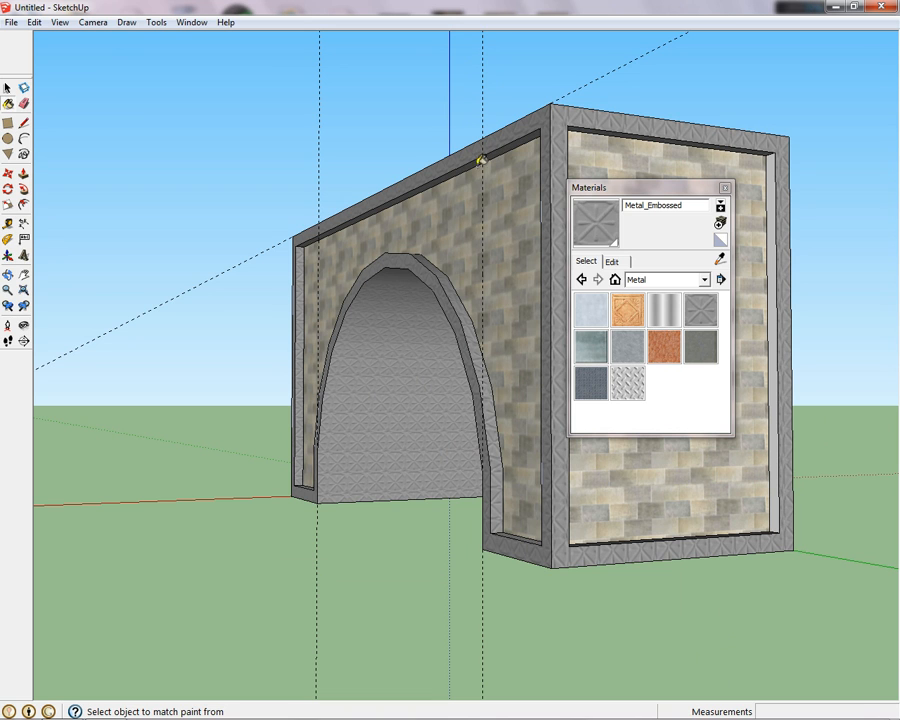
{"action": "middle_click_drag", "start_coordinate": [505, 509], "coordinate": [507, 591]}
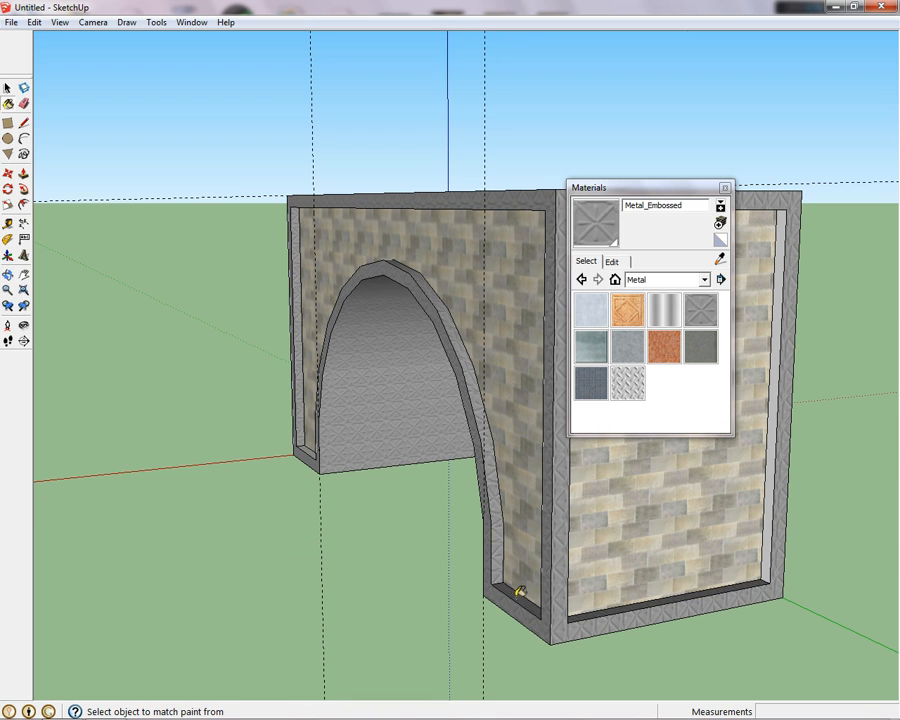
{"action": "middle_click_drag", "start_coordinate": [241, 414], "coordinate": [509, 542]}
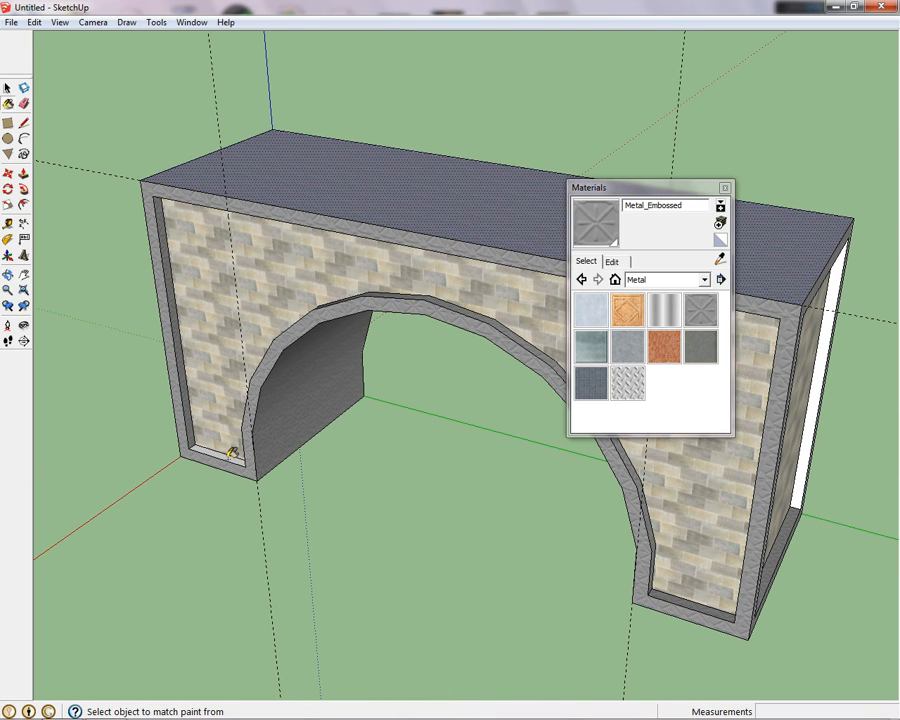
{"action": "middle_click_drag", "start_coordinate": [205, 419], "coordinate": [808, 283]}
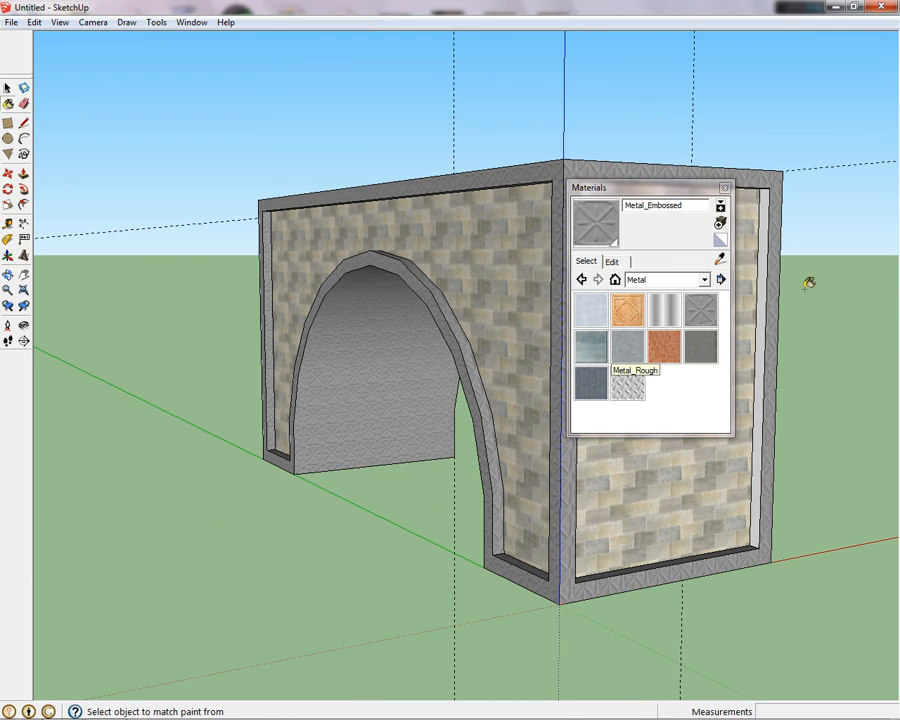
{"action": "mouse_move", "coordinate": [757, 479]}
{"action": "middle_mouse_down"}
{"action": "mouse_move", "coordinate": [713, 603]}
{"action": "mouse_move", "coordinate": [687, 601]}
{"action": "mouse_move", "coordinate": [627, 426]}
{"action": "mouse_move", "coordinate": [442, 376]}
{"action": "mouse_move", "coordinate": [386, 424]}
{"action": "mouse_move", "coordinate": [115, 482]}
{"action": "mouse_move", "coordinate": [358, 348]}
{"action": "middle_mouse_up"}
{"action": "scroll", "coordinate": [446, 377], "scroll_direction": "down", "scroll_amount": 2}
{"action": "scroll", "coordinate": [446, 377], "scroll_direction": "down", "scroll_amount": 3}
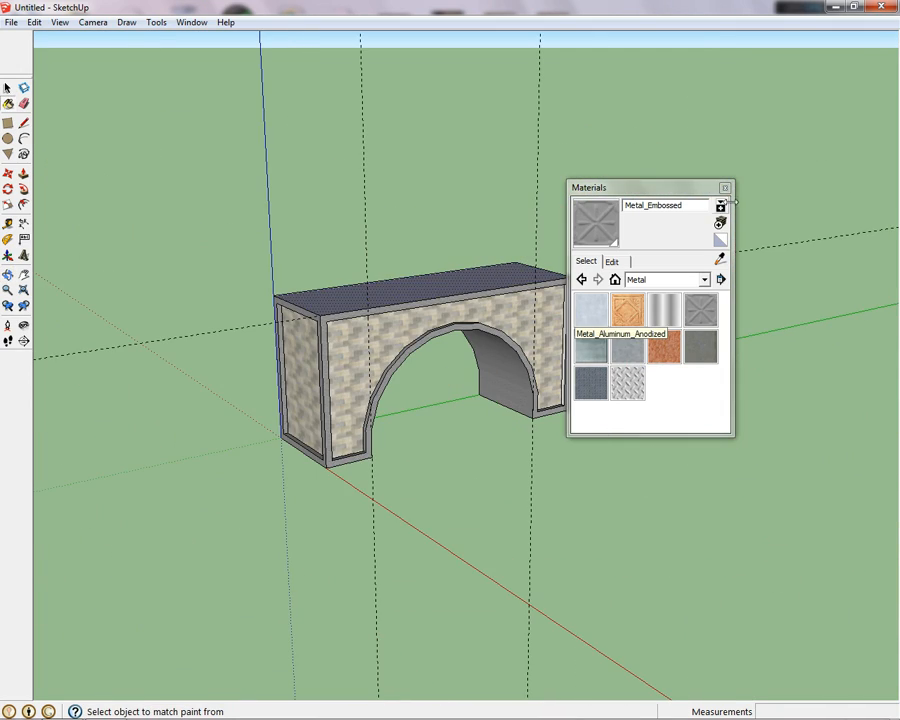
- Export the finished model to the desktop as a COLLADA file named Arch and close SketchUp without saving changes
{"action": "left_click", "coordinate": [725, 188]}
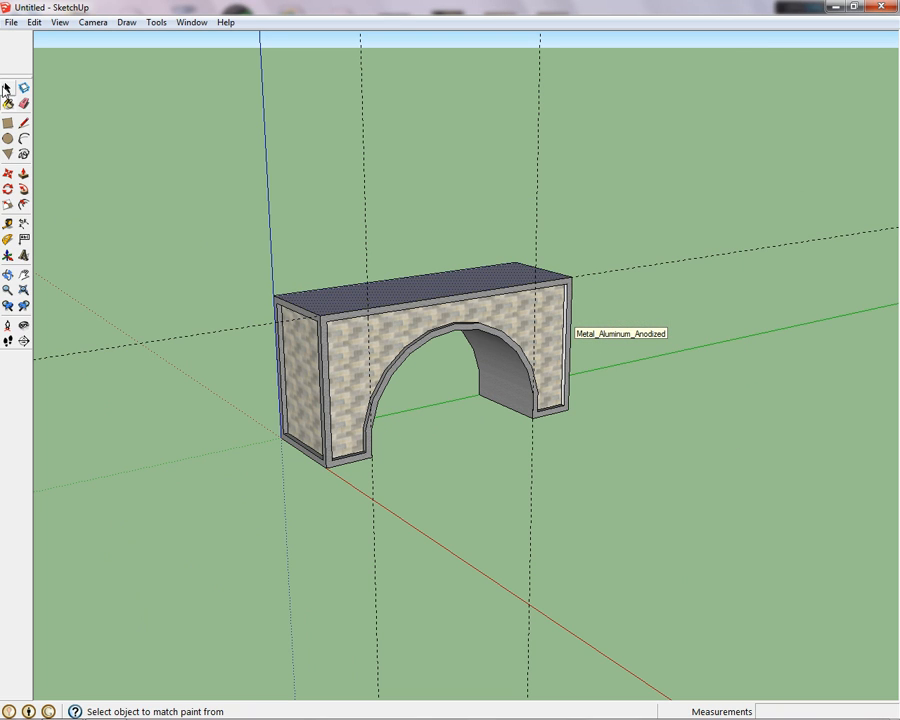
{"action": "left_click", "coordinate": [6, 89]}
{"action": "left_click", "coordinate": [9, 22]}
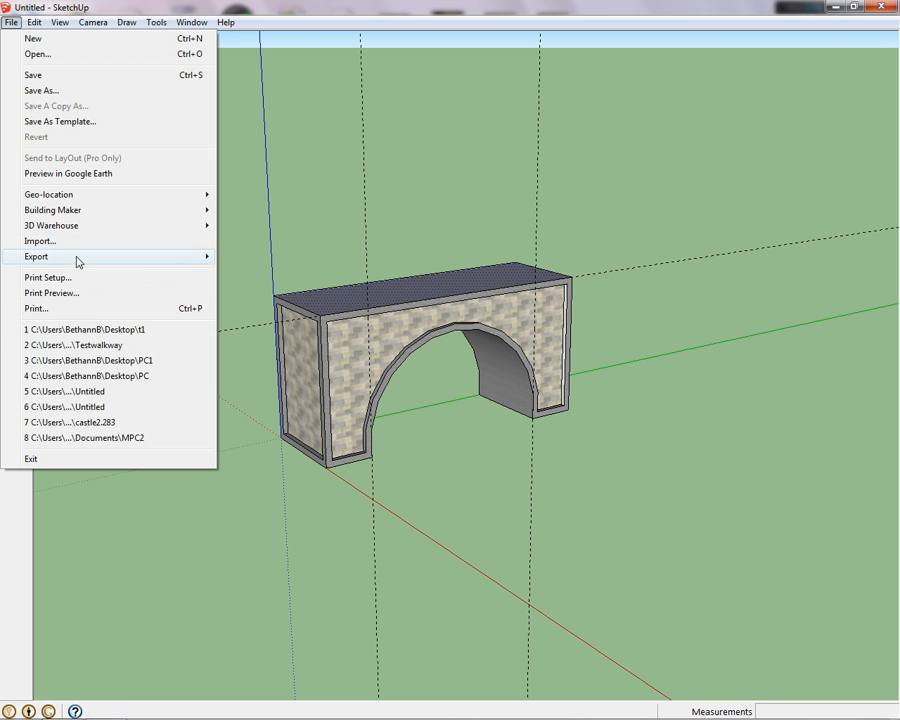
{"action": "mouse_move", "coordinate": [77, 260]}
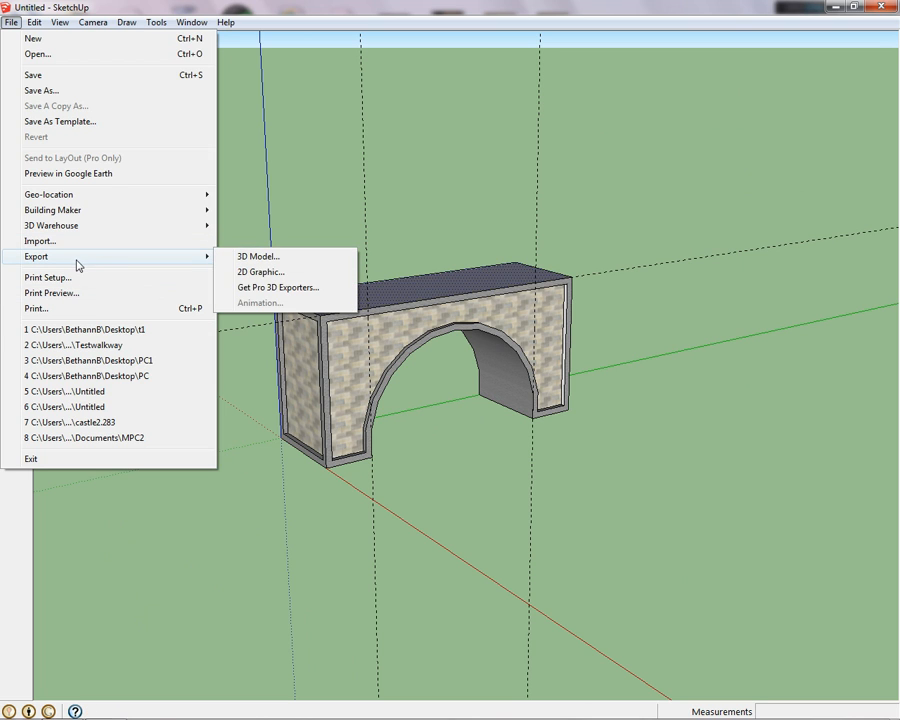
{"action": "left_click", "coordinate": [260, 258]}
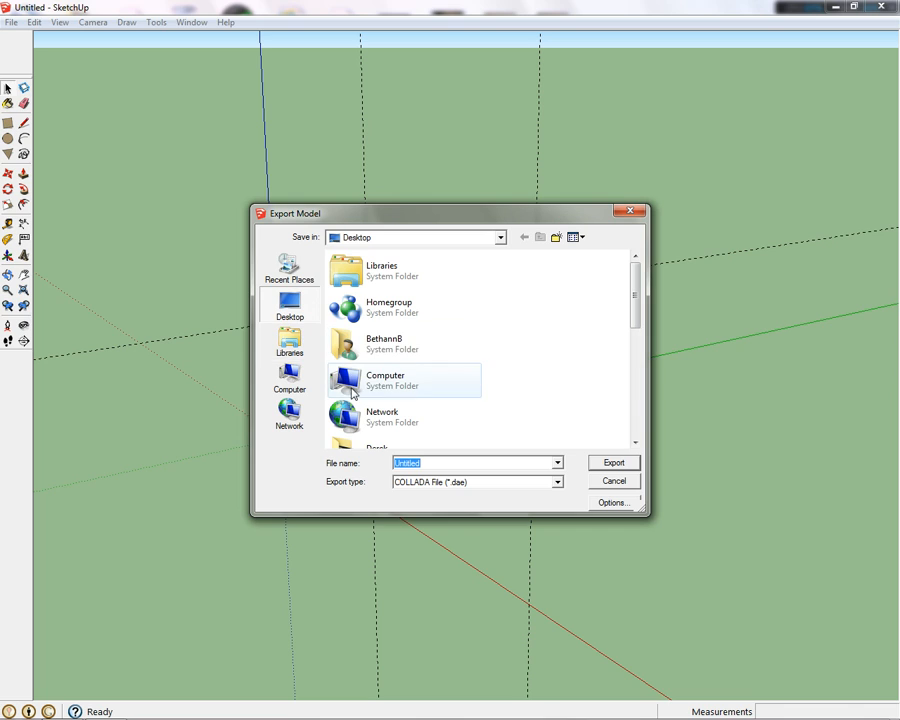
{"action": "left_click_drag", "start_coordinate": [433, 464], "coordinate": [349, 469]}
{"action": "type", "text": "Arch"}
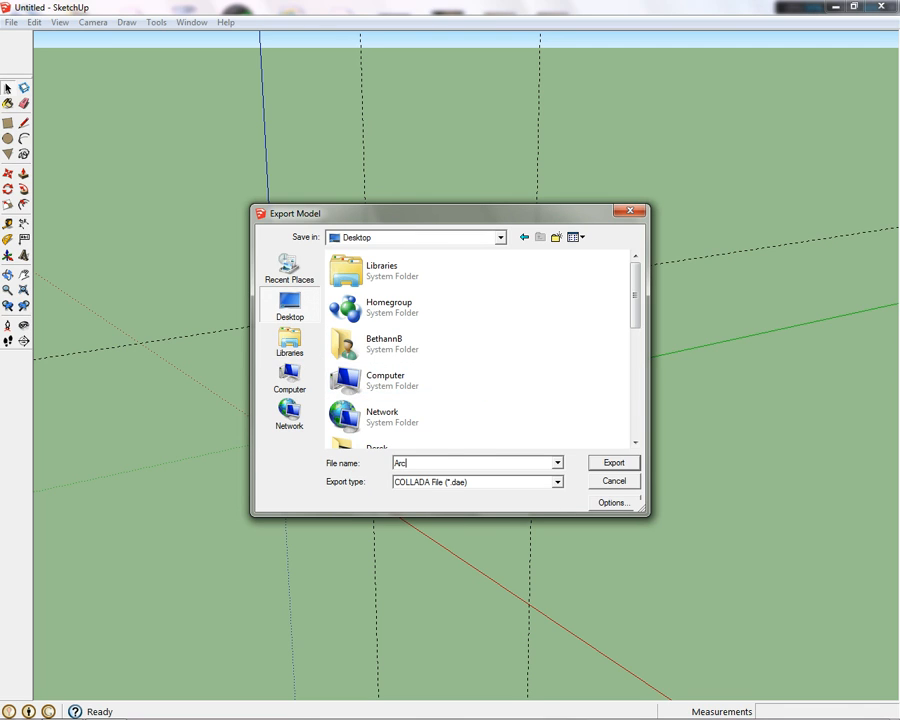
{"action": "left_click", "coordinate": [614, 463]}
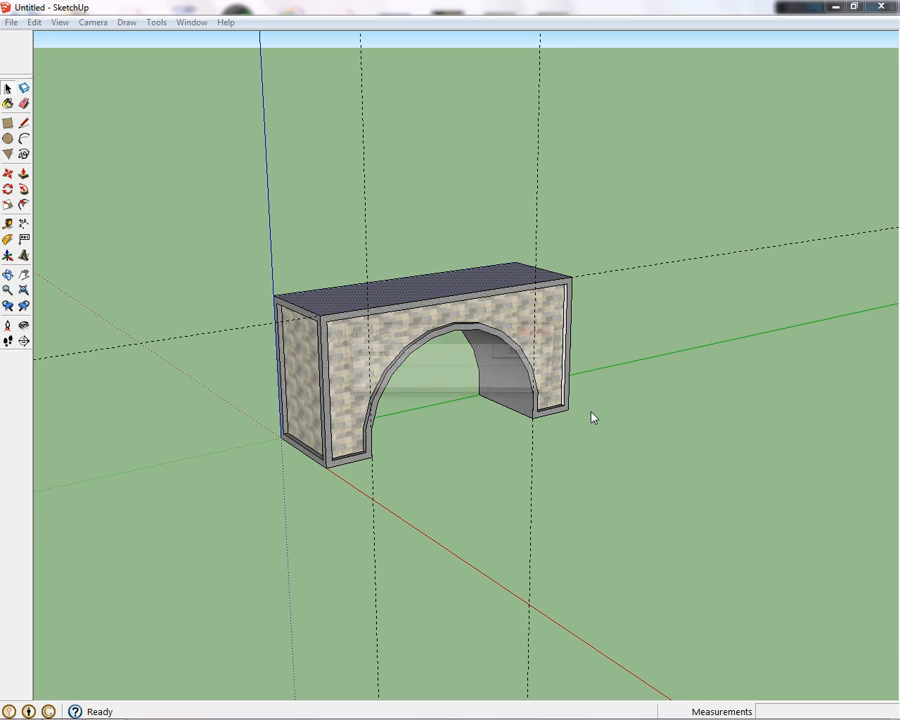
{"action": "left_click", "coordinate": [884, 6]}
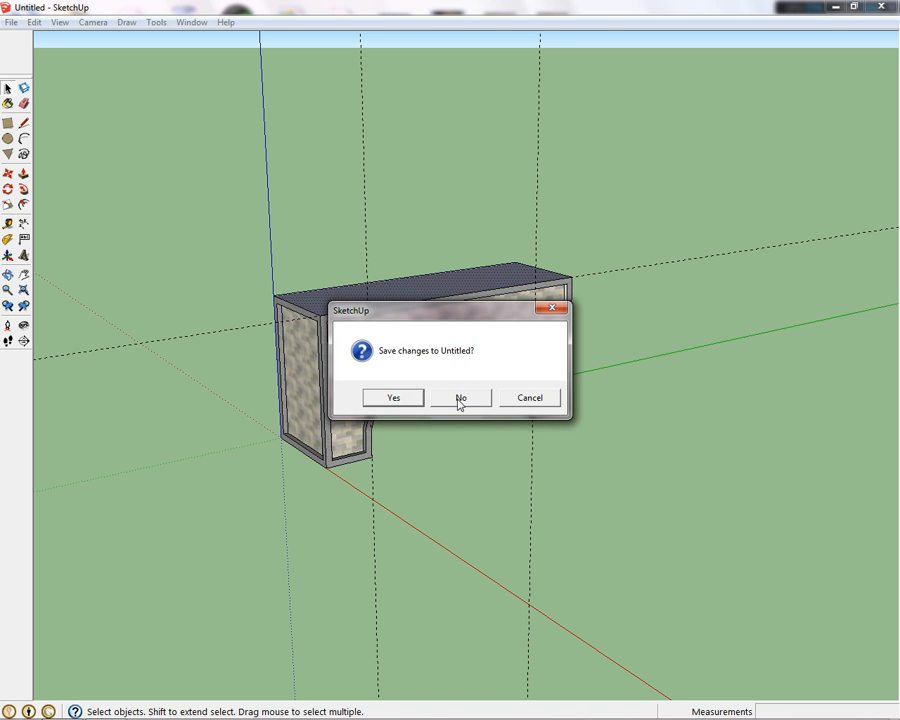
{"action": "left_click", "coordinate": [460, 398]}
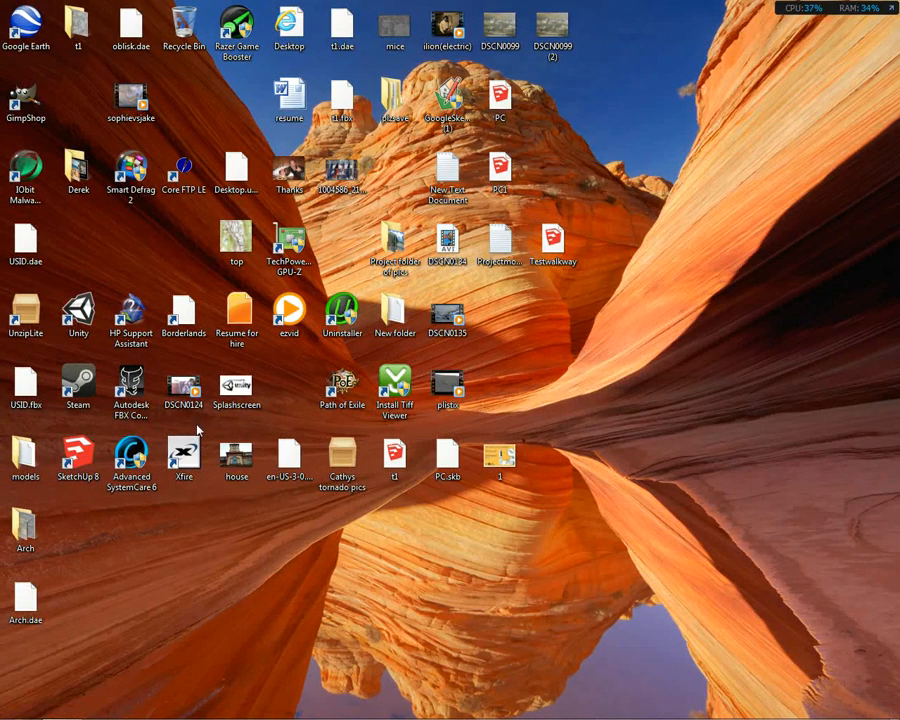
- Convert Arch.dae to FBX 2013 with embedded media in Autodesk FBX Converter 2013, and close the converter
{"action": "left_click", "coordinate": [127, 410]}
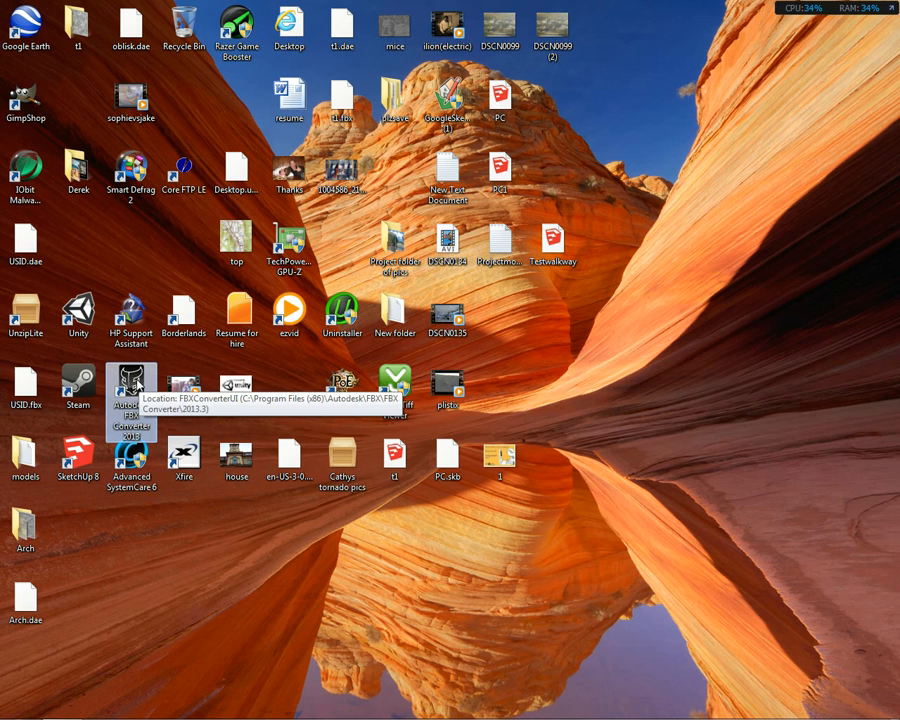
{"action": "double_click", "coordinate": [134, 388]}
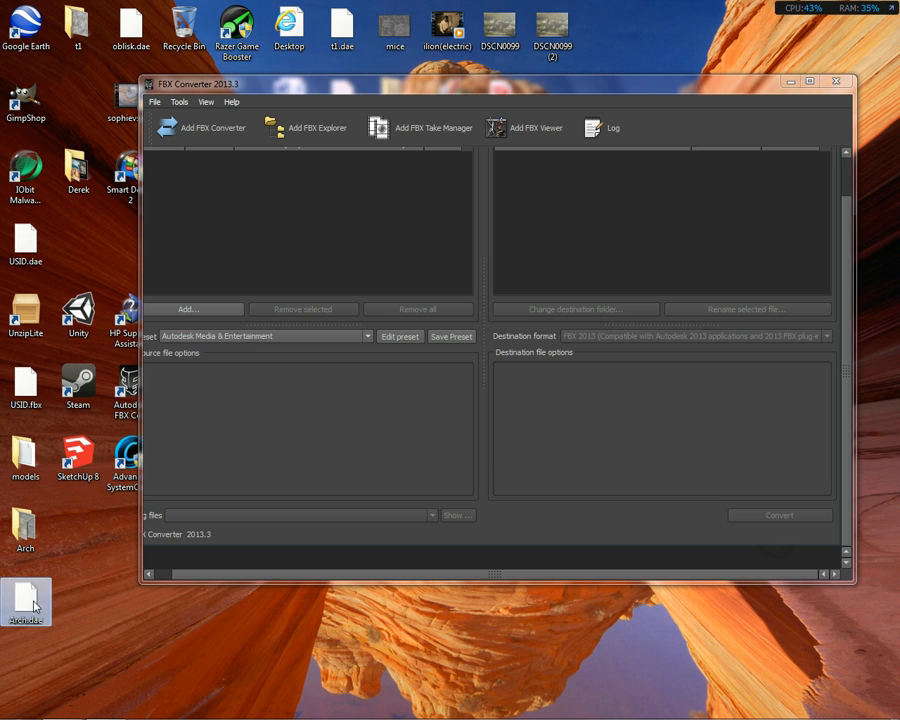
{"action": "left_click_drag", "start_coordinate": [34, 602], "coordinate": [278, 250]}
{"action": "left_click", "coordinate": [662, 406]}
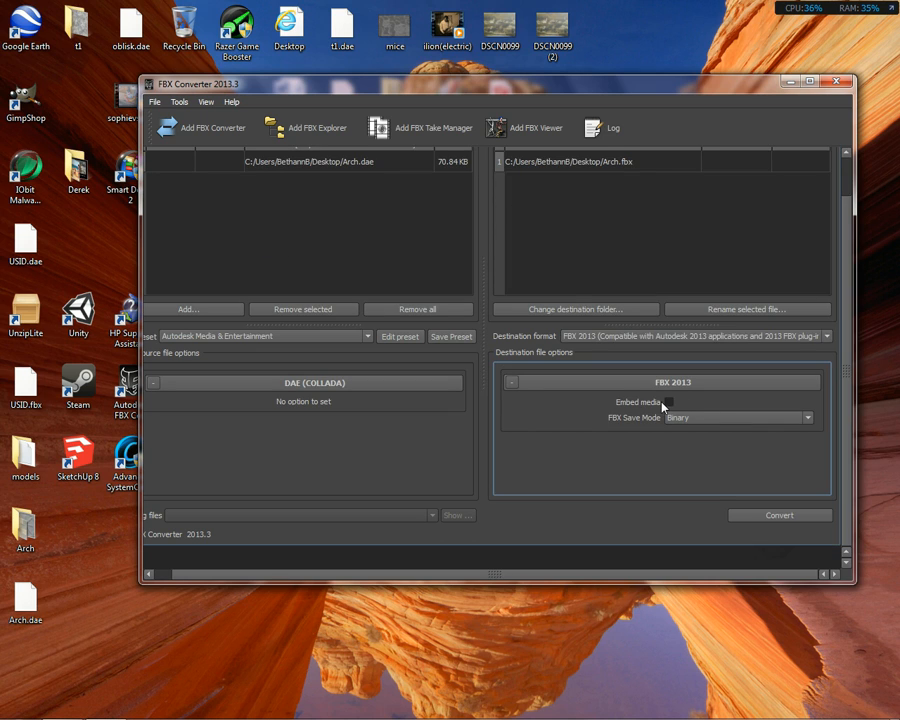
{"action": "left_click", "coordinate": [668, 404]}
{"action": "left_click", "coordinate": [752, 516]}
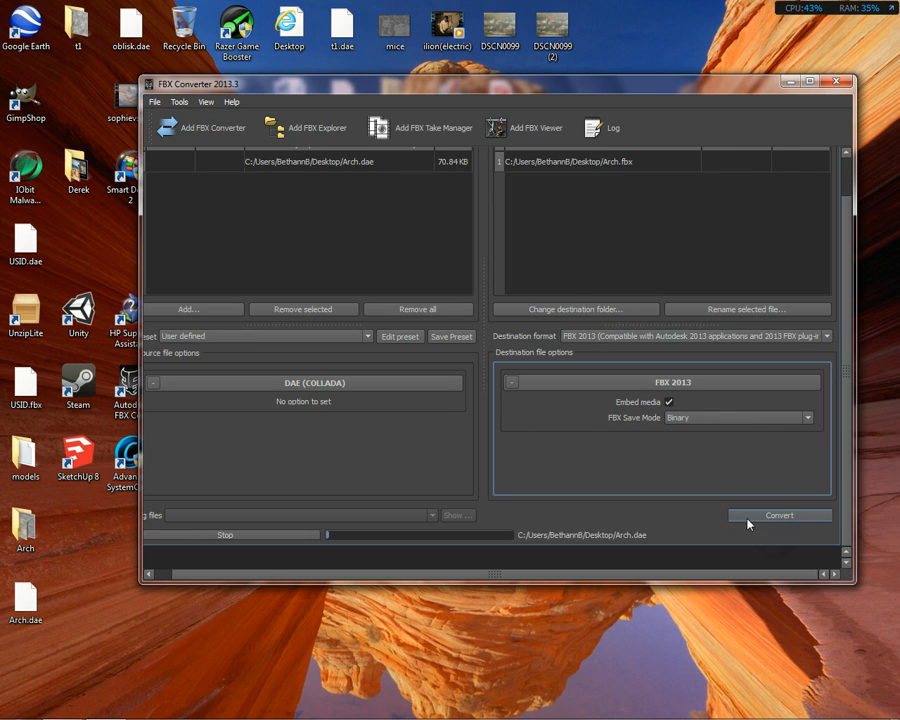
{"action": "left_click", "coordinate": [837, 82]}
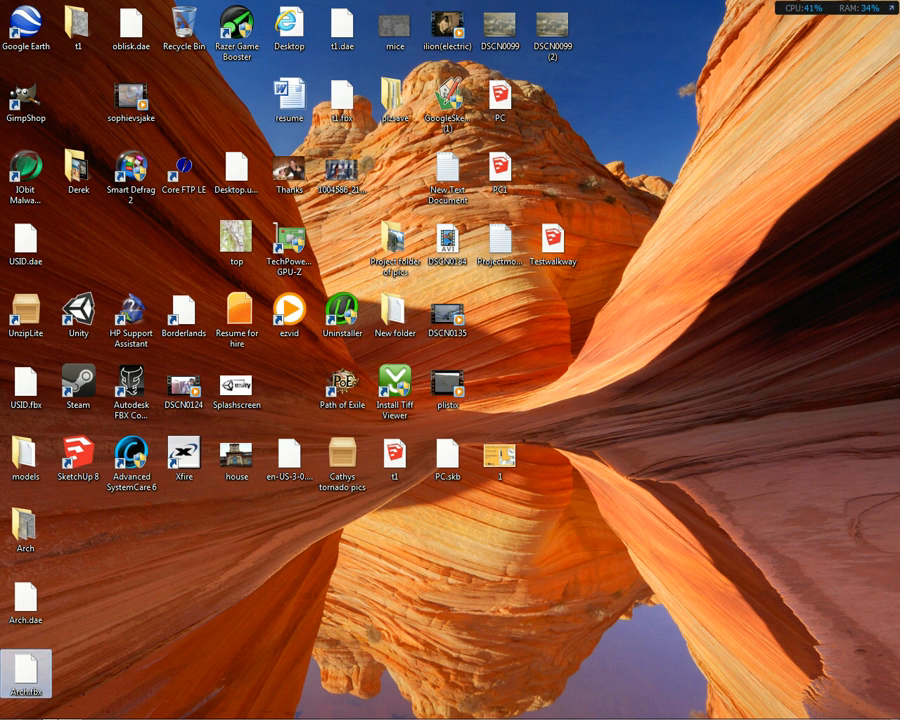
- Open Unity and bring the Testwalkway object into close view in the scene, with its hierarchy entry collapsed
{"action": "left_click", "coordinate": [20, 707]}
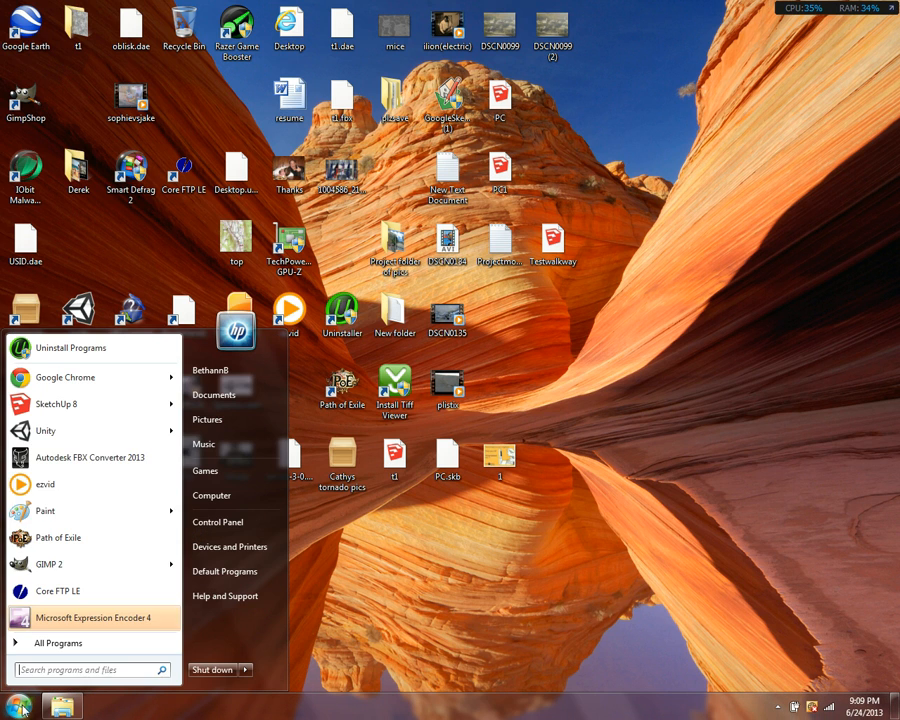
{"action": "left_click", "coordinate": [64, 432]}
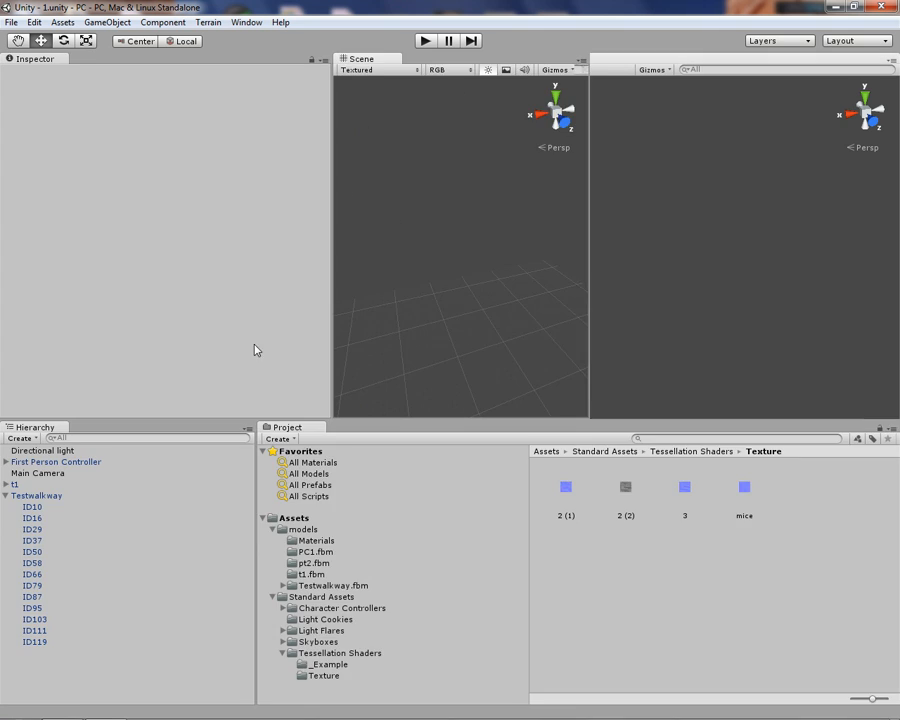
{"action": "left_click", "coordinate": [30, 496]}
{"action": "middle_click_drag", "start_coordinate": [531, 264], "coordinate": [432, 217]}
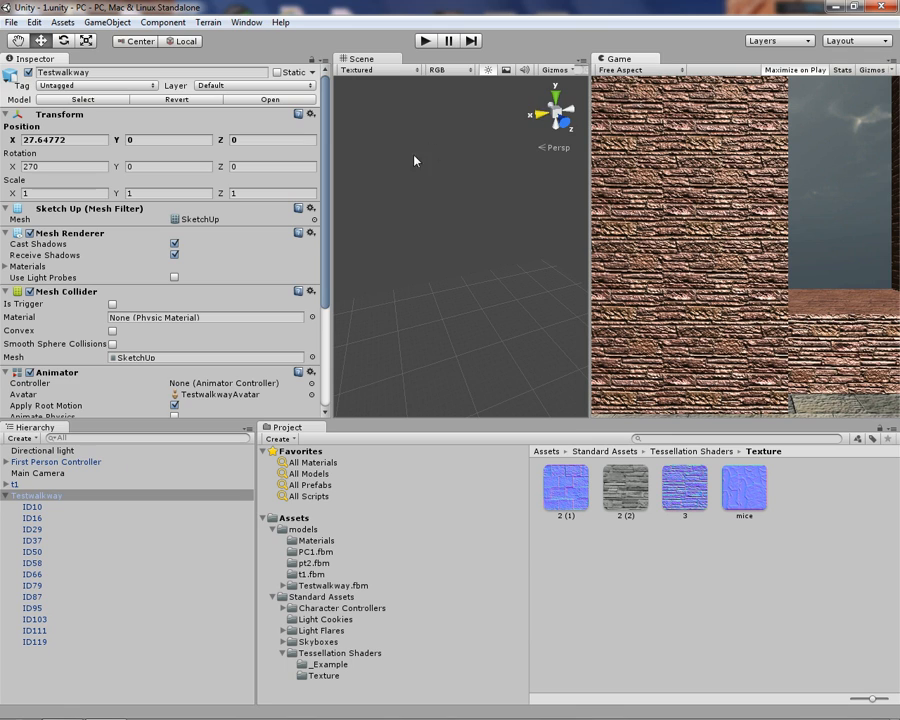
{"action": "left_click", "coordinate": [422, 229]}
{"action": "left_click", "coordinate": [7, 496]}
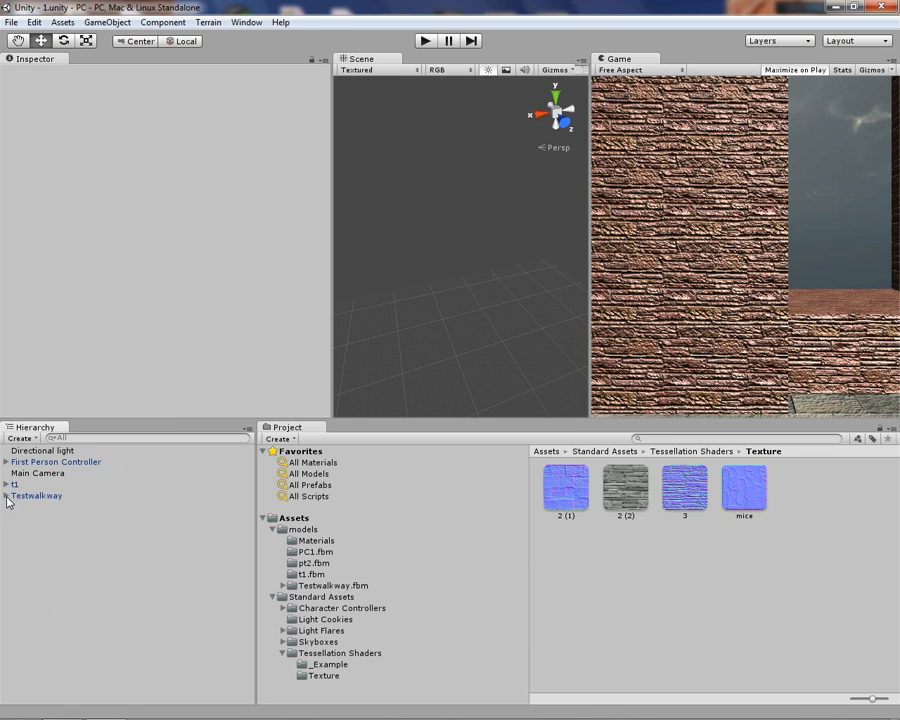
{"action": "left_click", "coordinate": [22, 496]}
{"action": "key", "text": "f"}
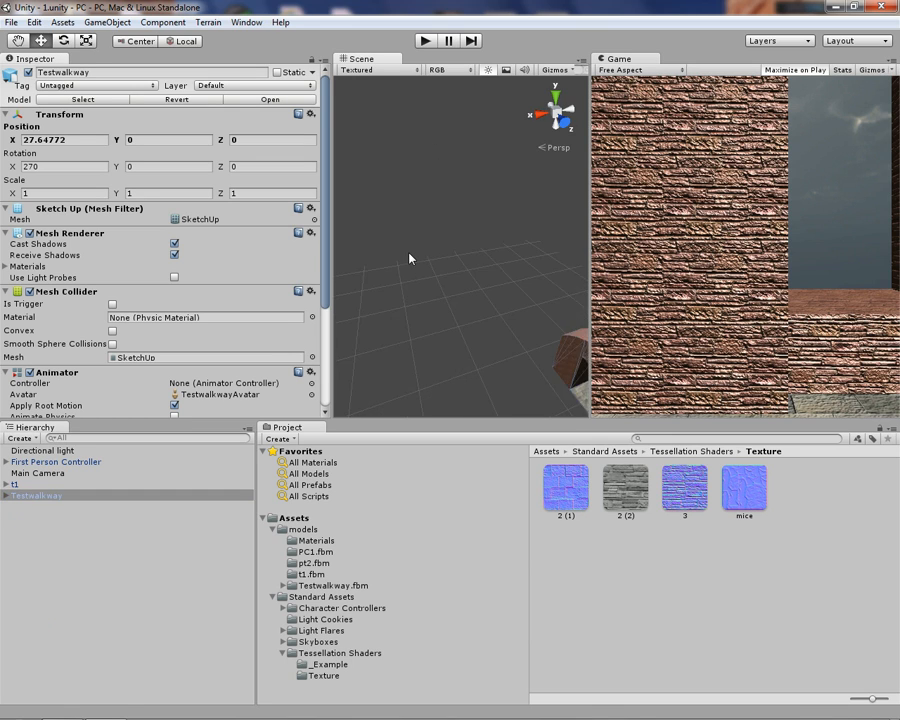
{"action": "middle_click_drag", "start_coordinate": [445, 236], "coordinate": [527, 311]}
{"action": "scroll", "coordinate": [503, 341], "scroll_direction": "up", "scroll_amount": 2}
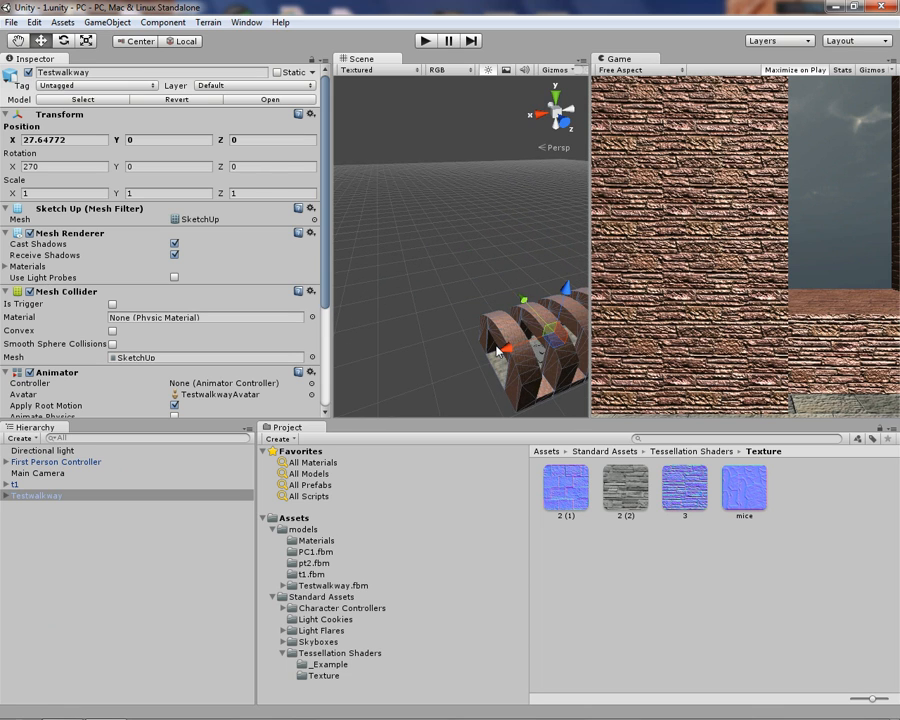
{"action": "middle_click_drag", "start_coordinate": [490, 343], "coordinate": [493, 310]}
{"action": "scroll", "coordinate": [489, 305], "scroll_direction": "up", "scroll_amount": 1}
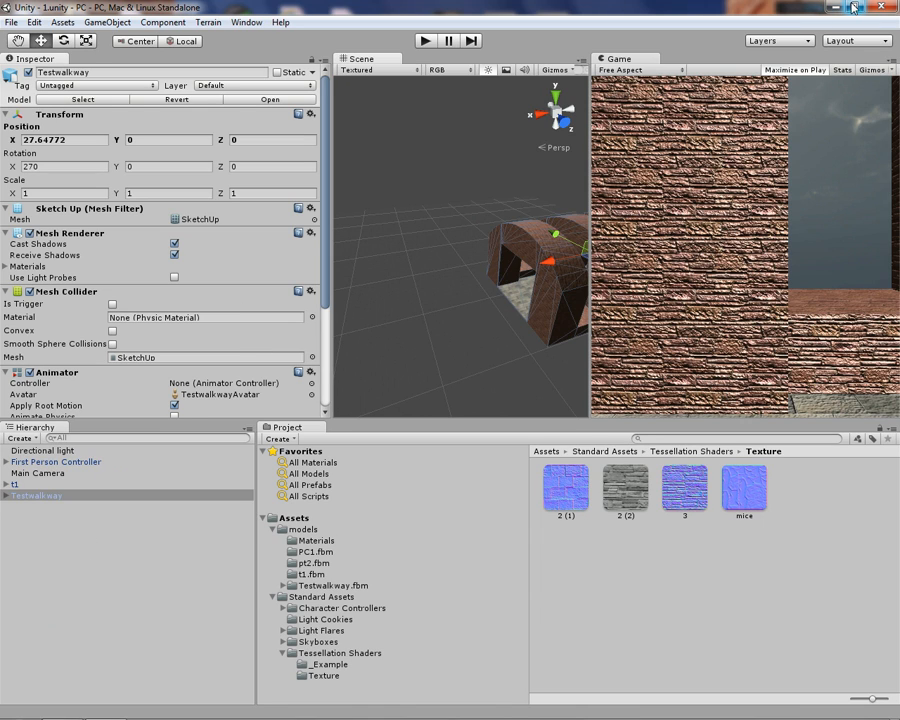
- Import Arch.fbx from the desktop into the project's models folder
{"action": "left_click", "coordinate": [301, 531]}
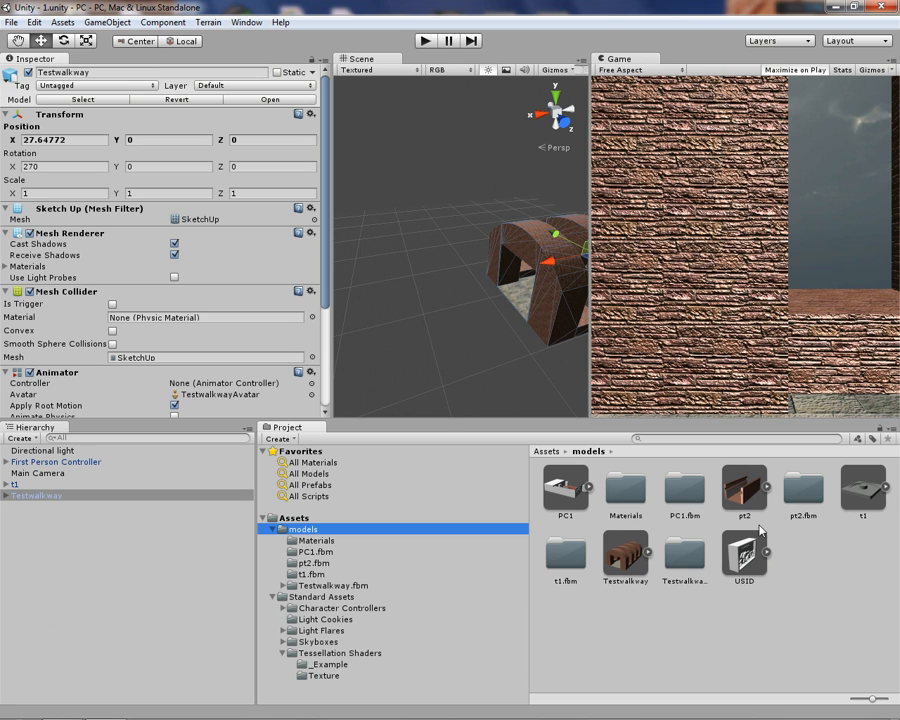
{"action": "left_click", "coordinate": [855, 7]}
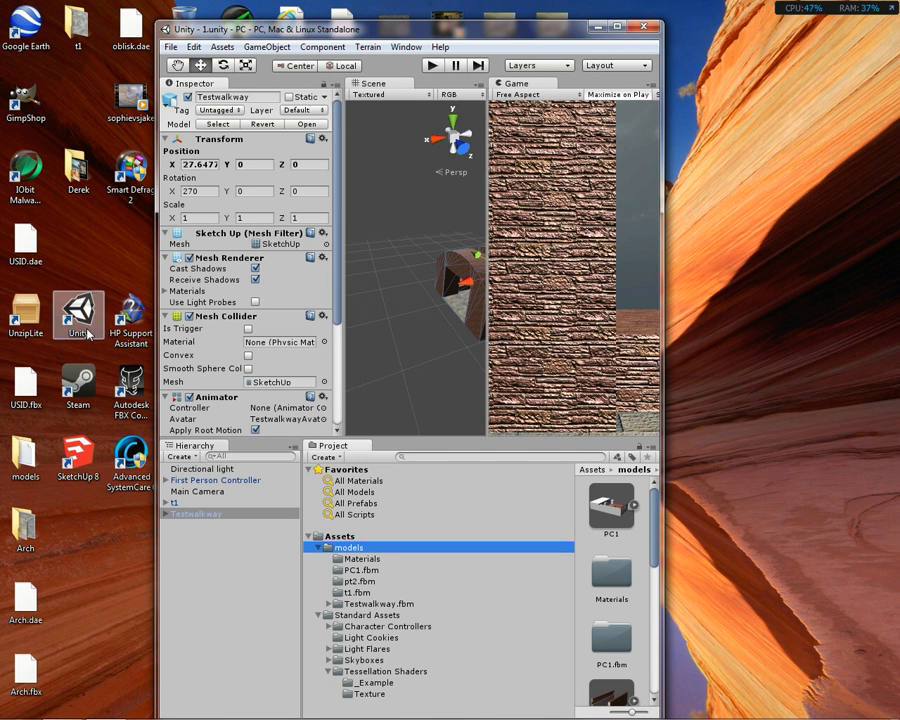
{"action": "left_click_drag", "start_coordinate": [26, 676], "coordinate": [583, 543]}
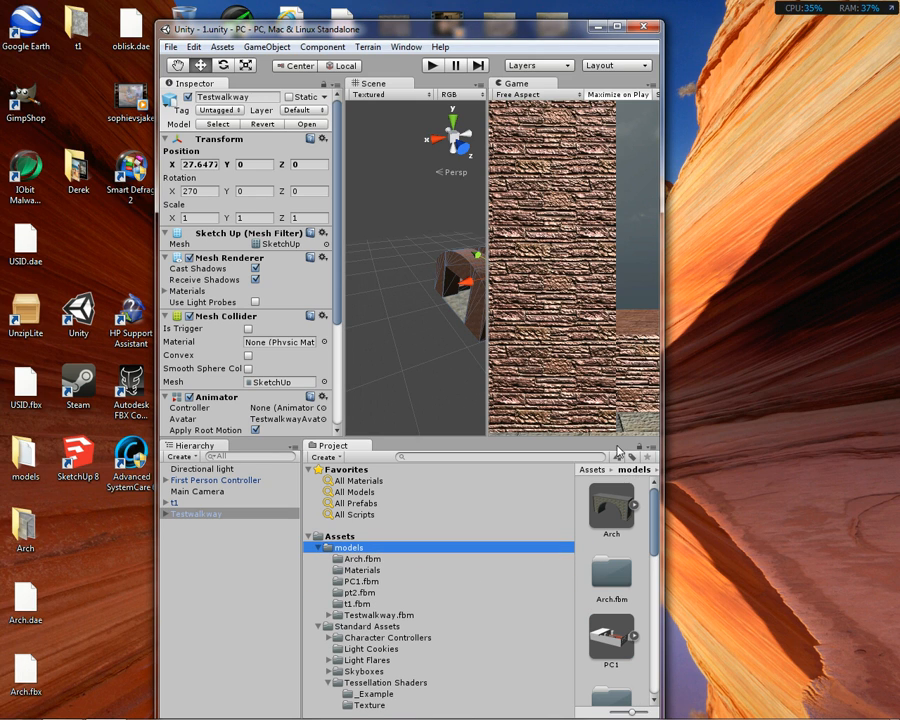
- Place the Arch model in the scene with Swap UVs and Generate Lightmap enabled and applied in its import settings
{"action": "left_click", "coordinate": [626, 507]}
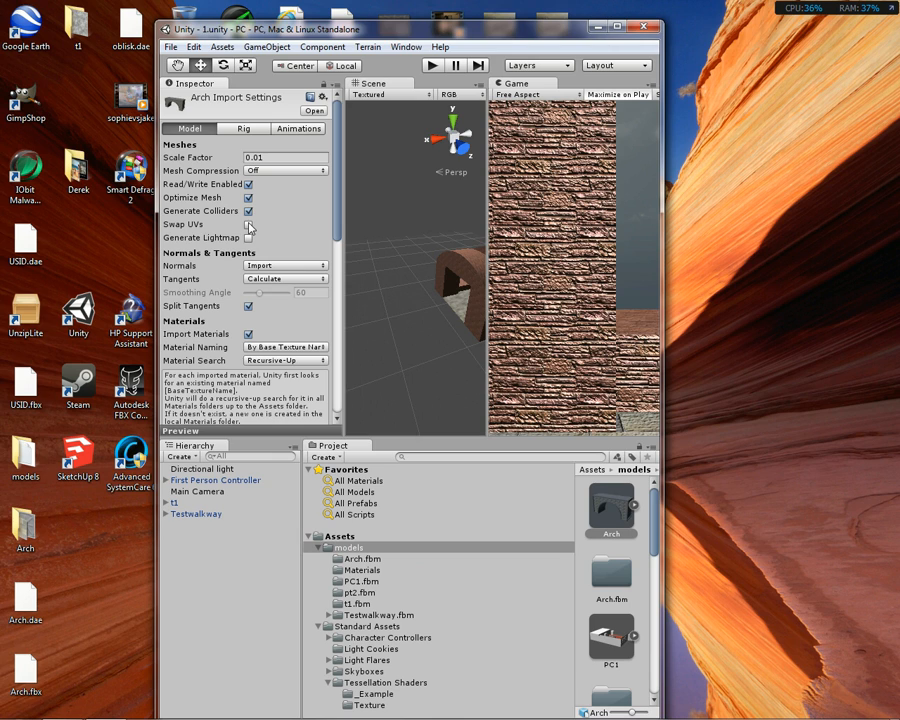
{"action": "left_click", "coordinate": [248, 224]}
{"action": "left_click", "coordinate": [248, 238]}
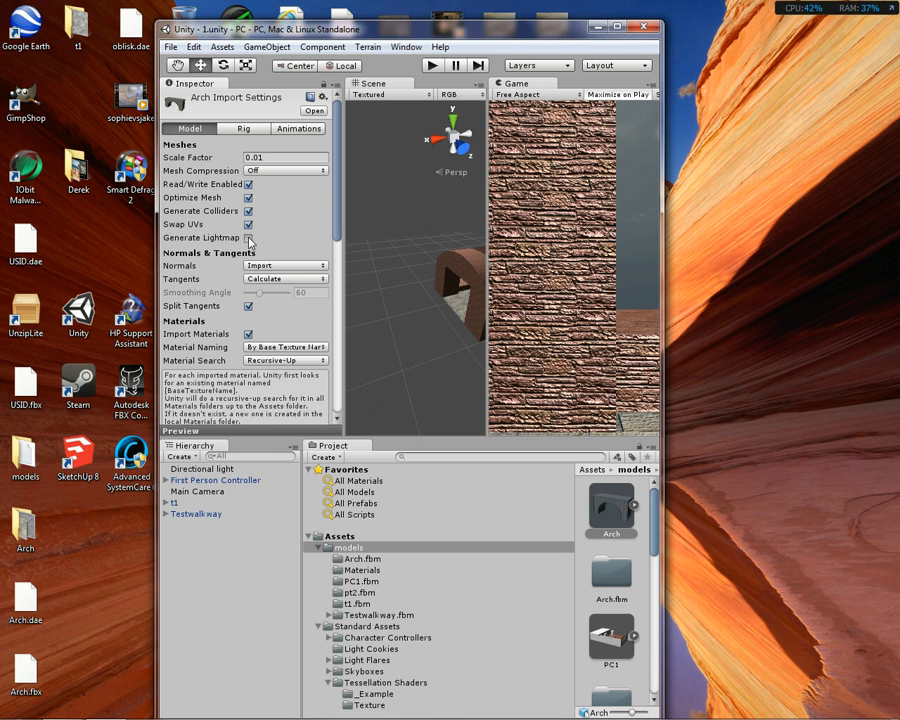
{"action": "left_click", "coordinate": [258, 171]}
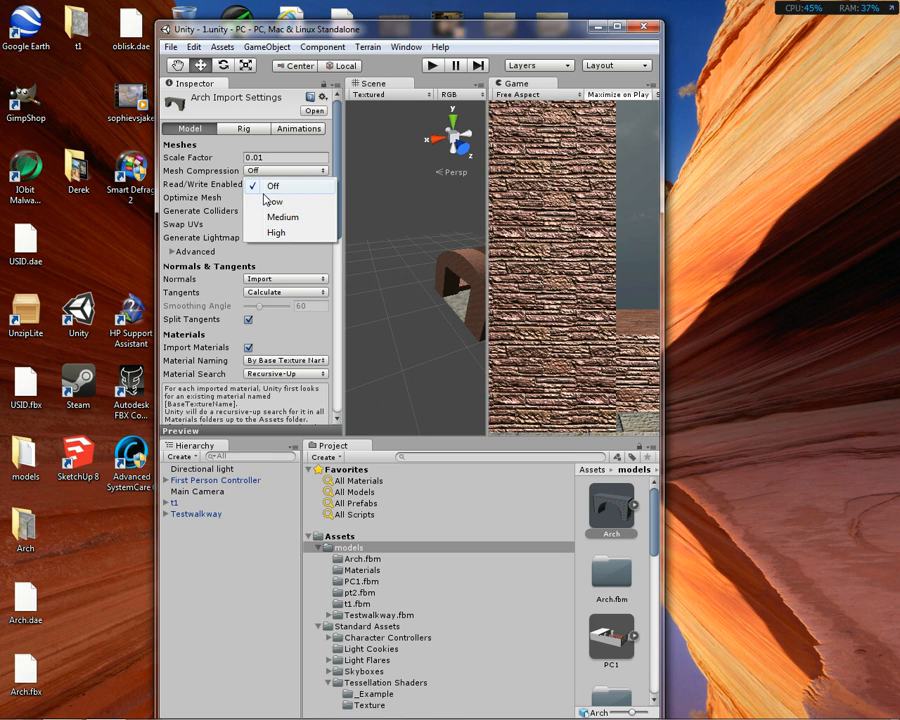
{"action": "left_click", "coordinate": [225, 184]}
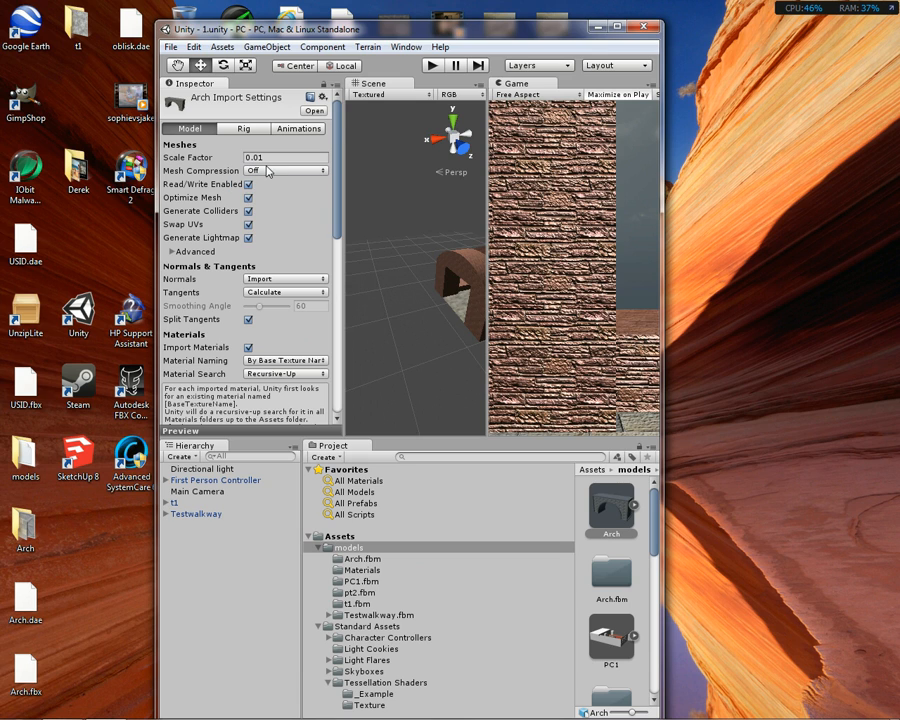
{"action": "left_click_drag", "start_coordinate": [617, 512], "coordinate": [385, 326]}
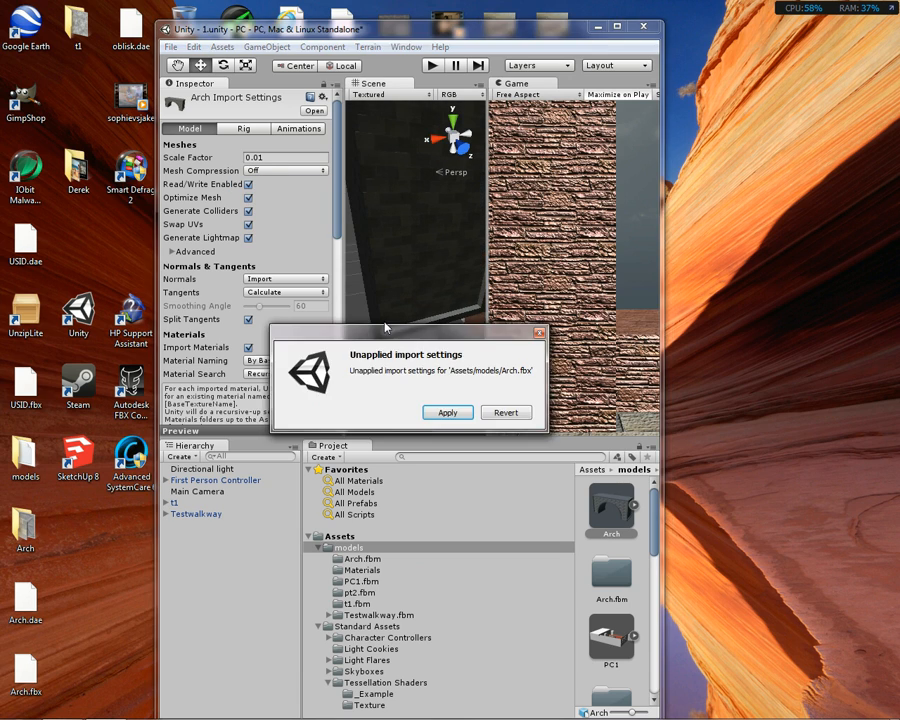
{"action": "left_click", "coordinate": [440, 414]}
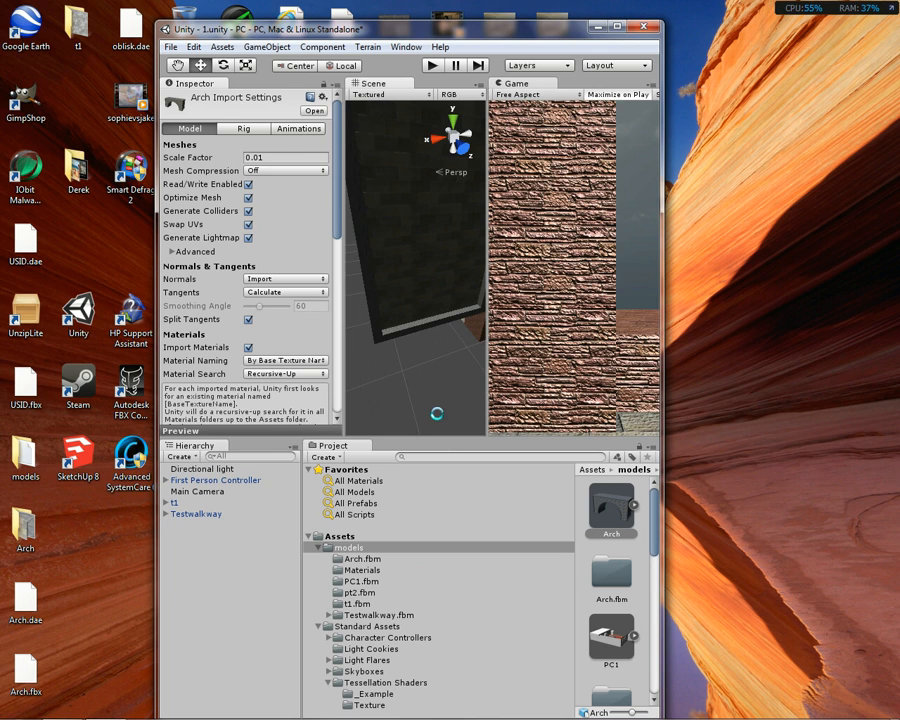
- Maximize the Unity window and move the Arch to about X 56.48, Y 7.19 in the scene near the Testwalkway
{"action": "left_click", "coordinate": [620, 24]}
{"action": "middle_click_drag", "start_coordinate": [322, 304], "coordinate": [480, 200]}
{"action": "key", "text": "f"}
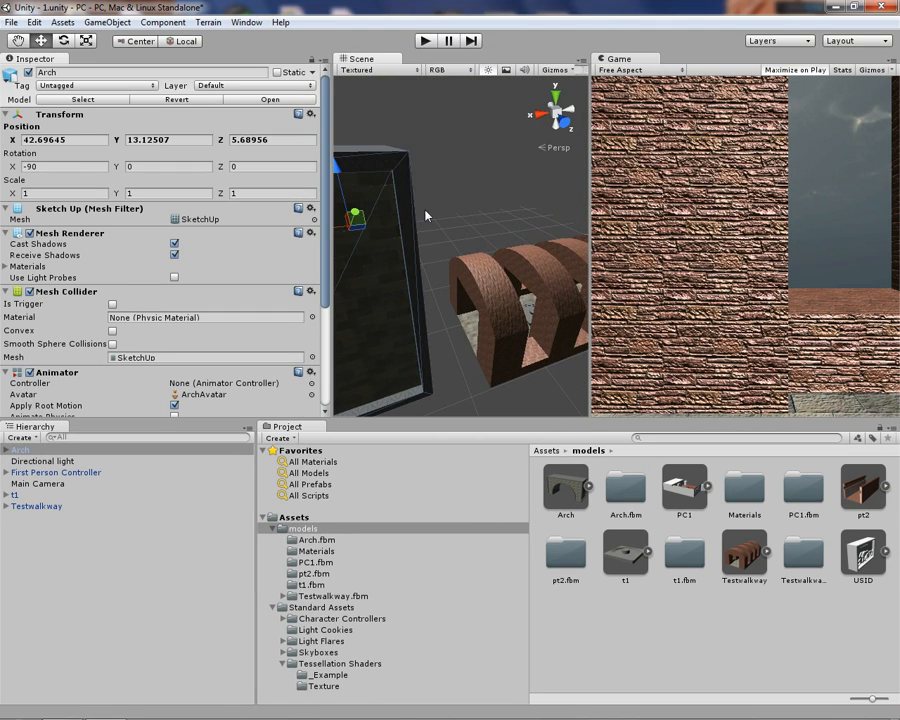
{"action": "left_click_drag", "start_coordinate": [480, 135], "coordinate": [481, 200]}
{"action": "left_click_drag", "start_coordinate": [440, 250], "coordinate": [292, 300]}
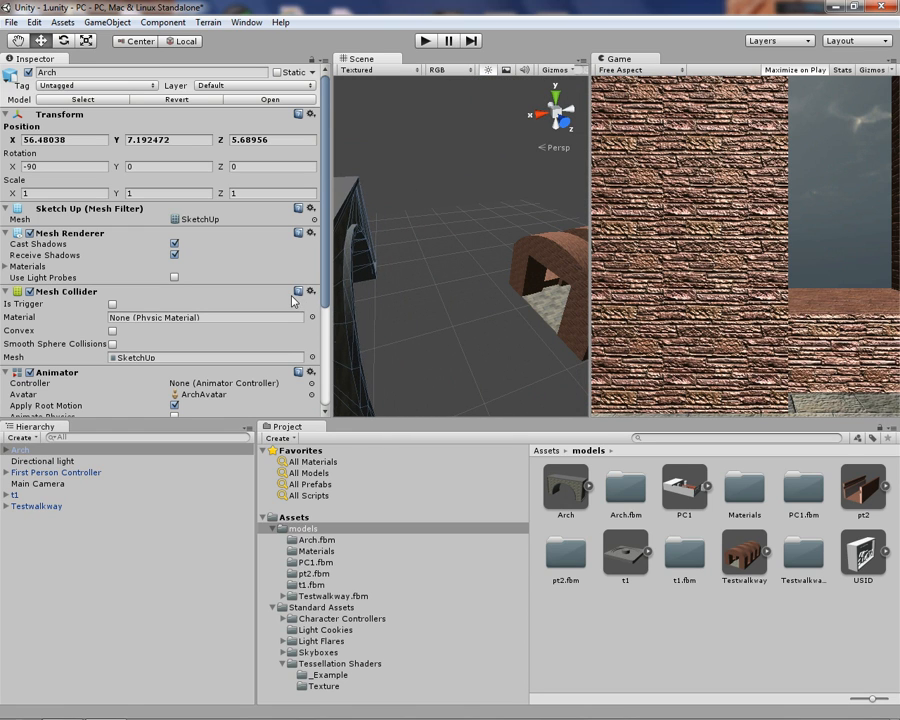
- Play the scene, walk the first-person character forward through the walkway to inspect it, and stop playback
{"action": "left_click", "coordinate": [426, 40]}
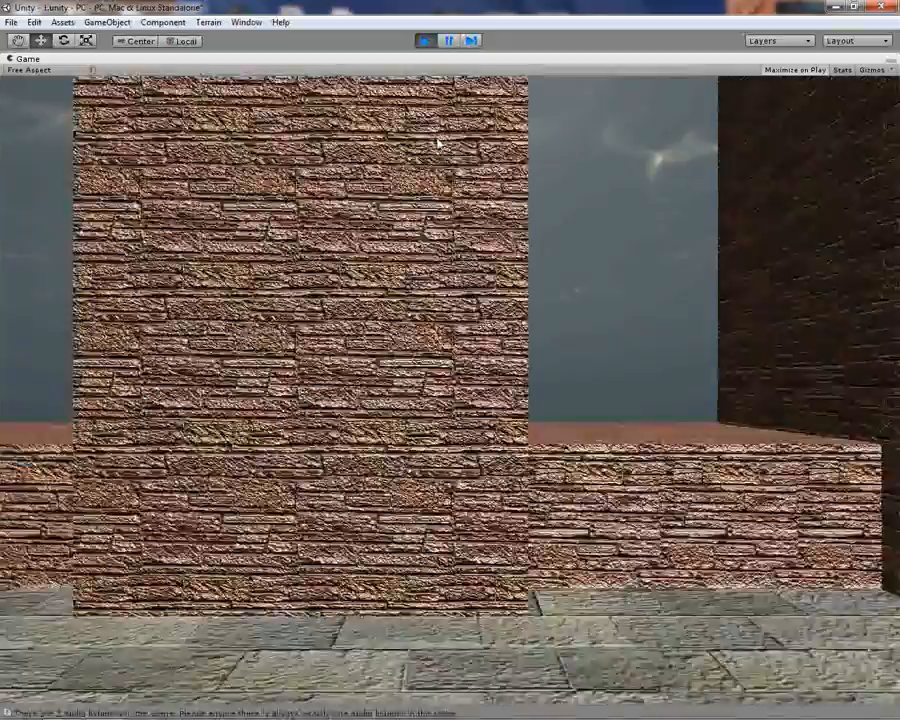
{"action": "key", "text": "w"}
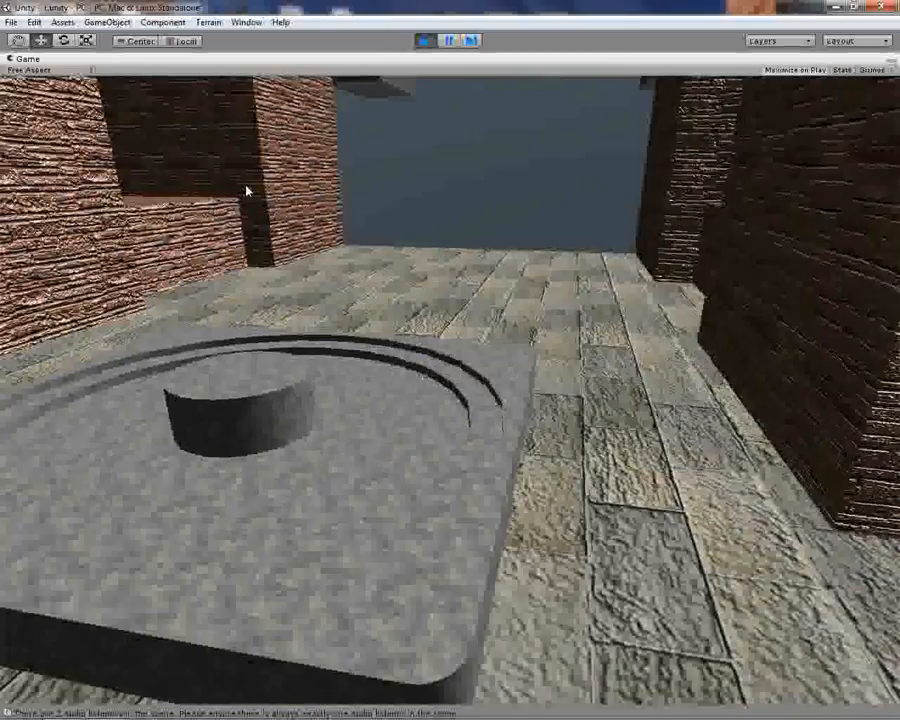
{"action": "key", "text": "w"}
{"action": "key", "text": "w"}
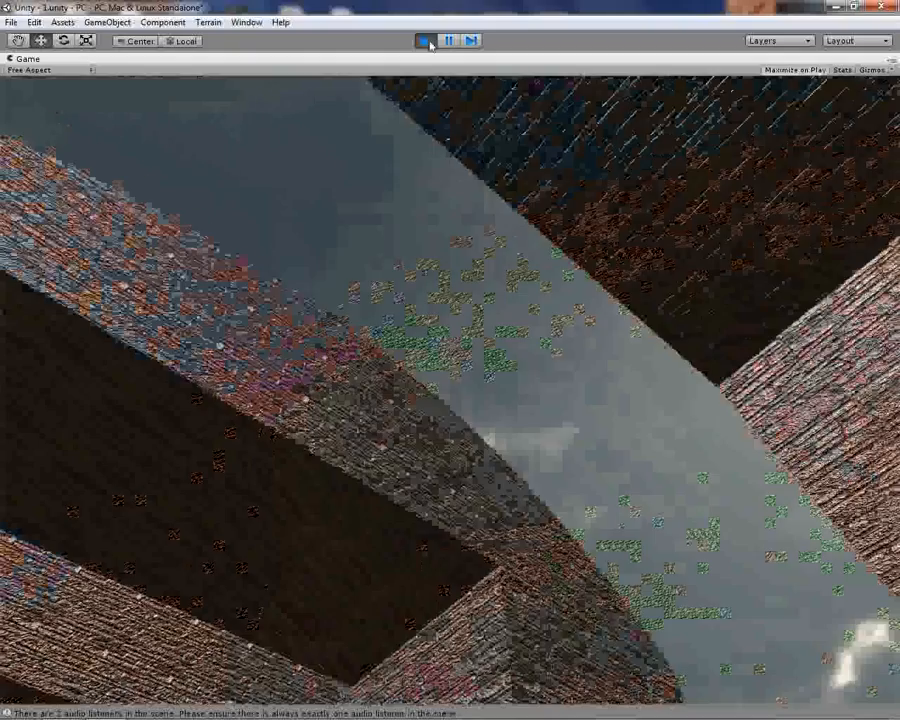
{"action": "left_click", "coordinate": [426, 41]}
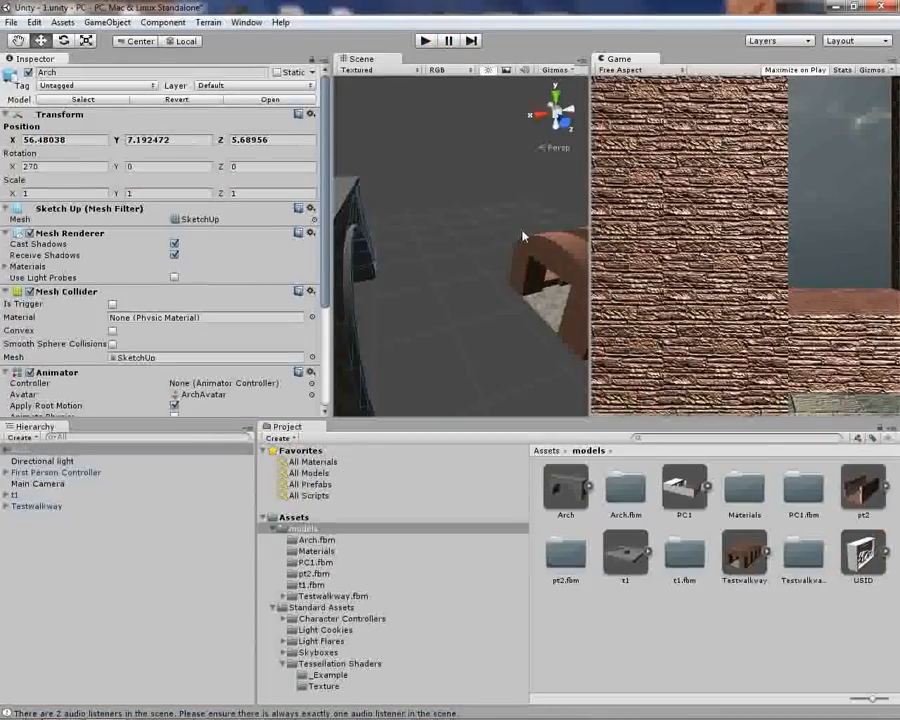
- Move the First Person Controller from the walkway to just above the Arch, at about X 50.53, Y 24.32
{"action": "middle_click_drag", "start_coordinate": [467, 252], "coordinate": [267, 282]}
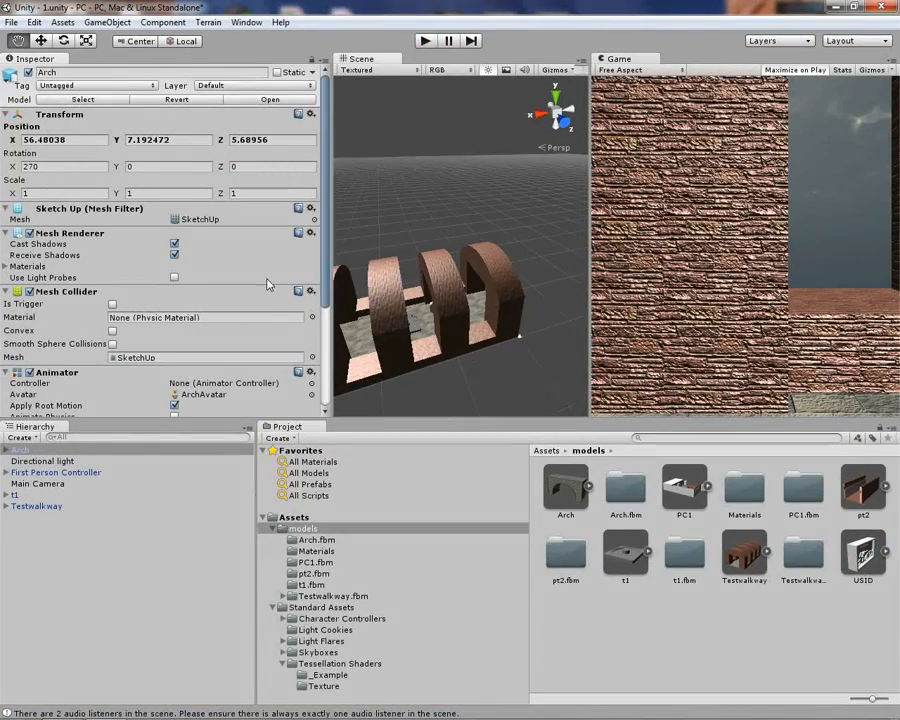
{"action": "left_click", "coordinate": [430, 299]}
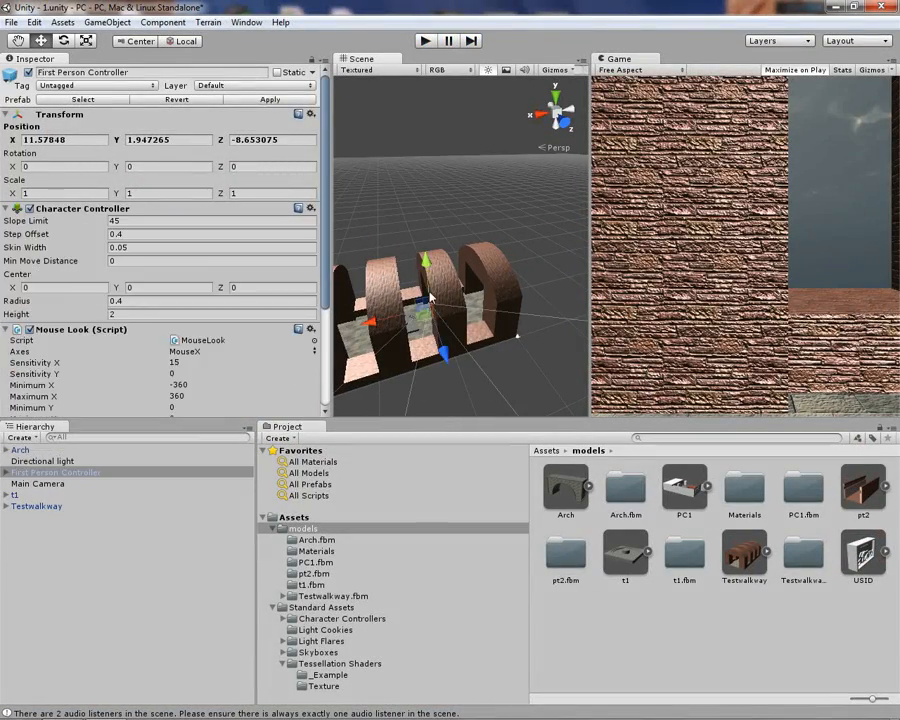
{"action": "left_click_drag", "start_coordinate": [426, 262], "coordinate": [407, 158]}
{"action": "middle_click_drag", "start_coordinate": [363, 149], "coordinate": [523, 196]}
{"action": "left_click_drag", "start_coordinate": [523, 196], "coordinate": [365, 242]}
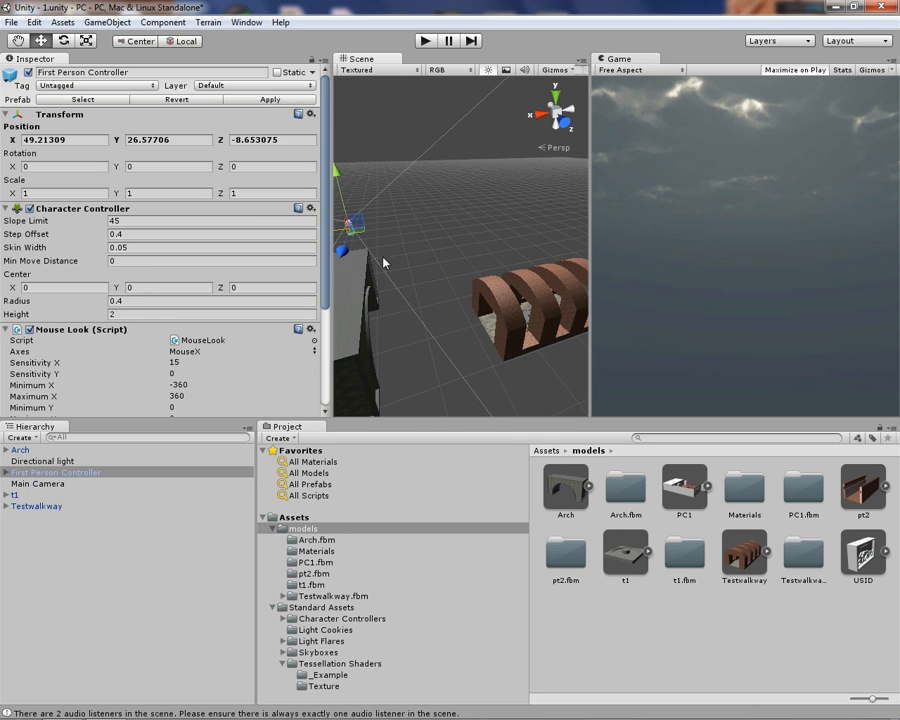
{"action": "middle_click_drag", "start_coordinate": [365, 242], "coordinate": [431, 247]}
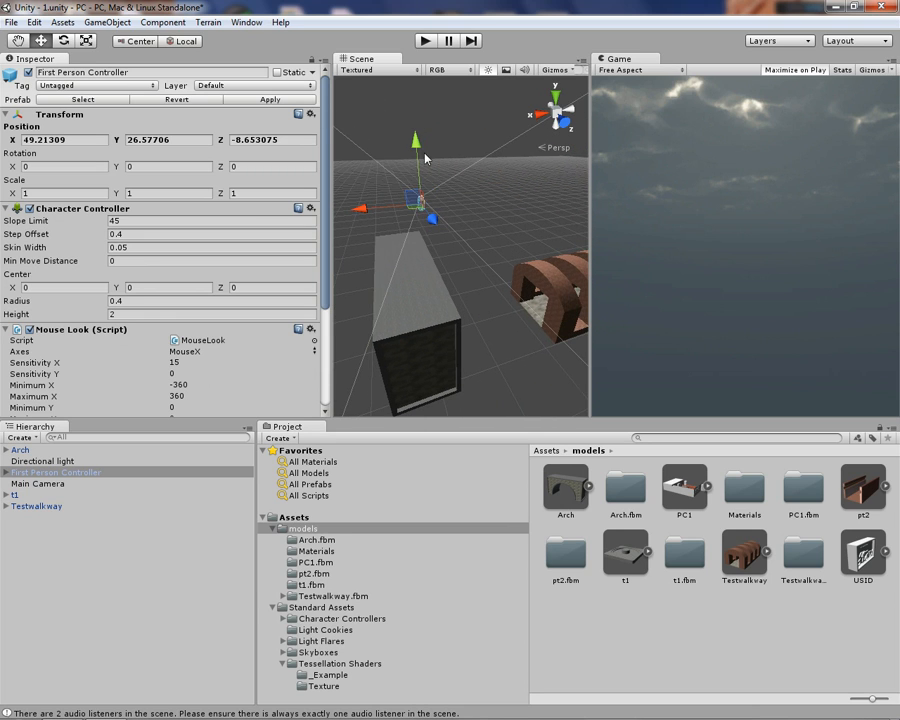
{"action": "mouse_move", "coordinate": [425, 158]}
{"action": "left_mouse_down"}
{"action": "mouse_move", "coordinate": [424, 201]}
{"action": "mouse_move", "coordinate": [420, 158]}
{"action": "left_mouse_up"}
{"action": "left_click_drag", "start_coordinate": [362, 226], "coordinate": [351, 227]}
- Play the scene, jump and walk the character forward off the top of the Arch, and stop playback
{"action": "left_click", "coordinate": [424, 41]}
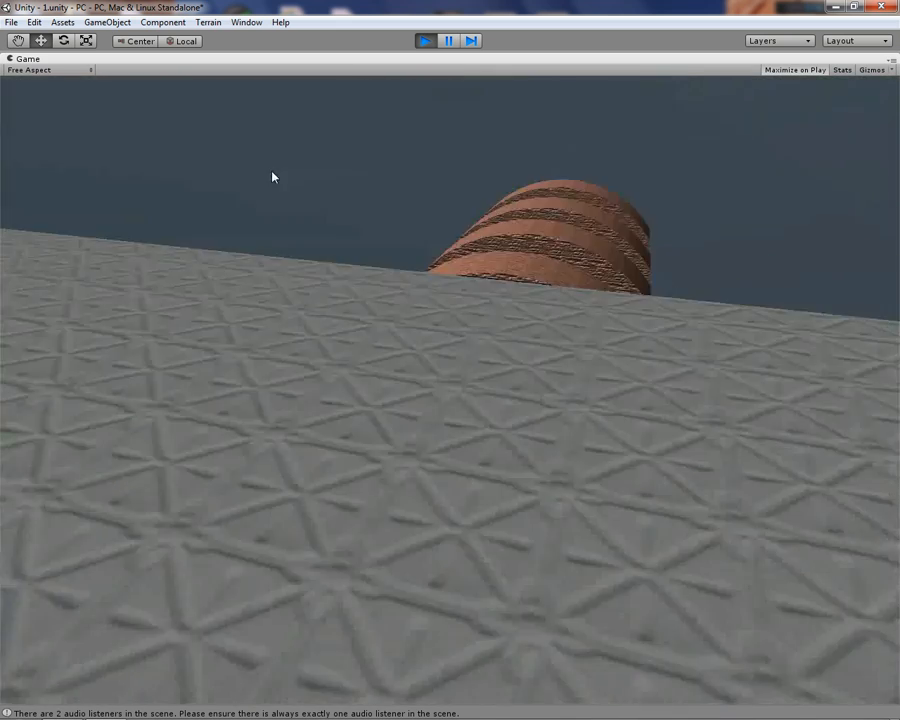
{"action": "key", "text": "space"}
{"action": "key", "text": "space"}
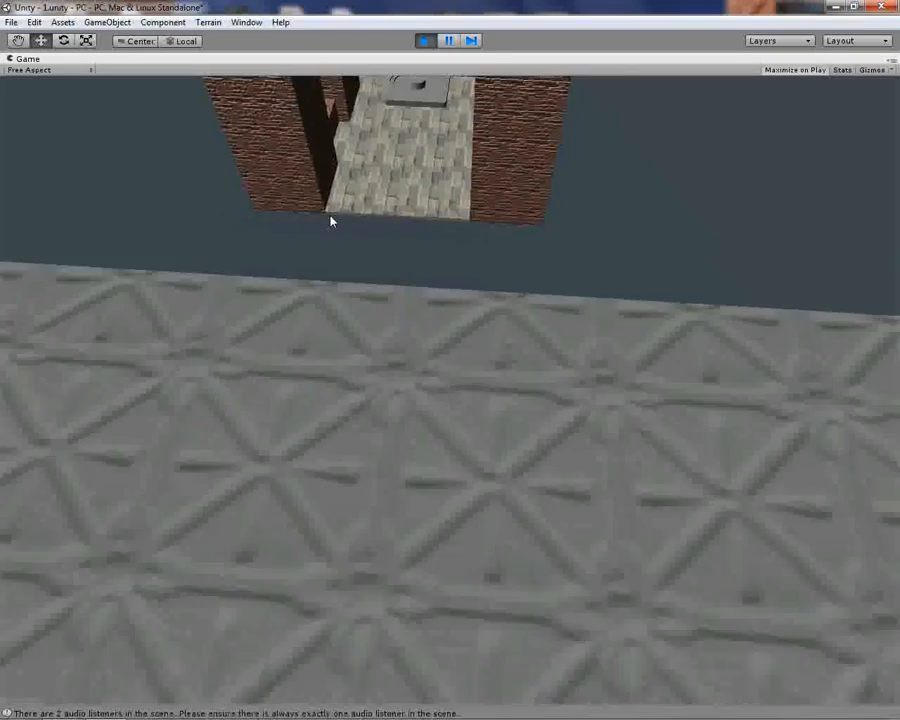
{"action": "key", "text": "w"}
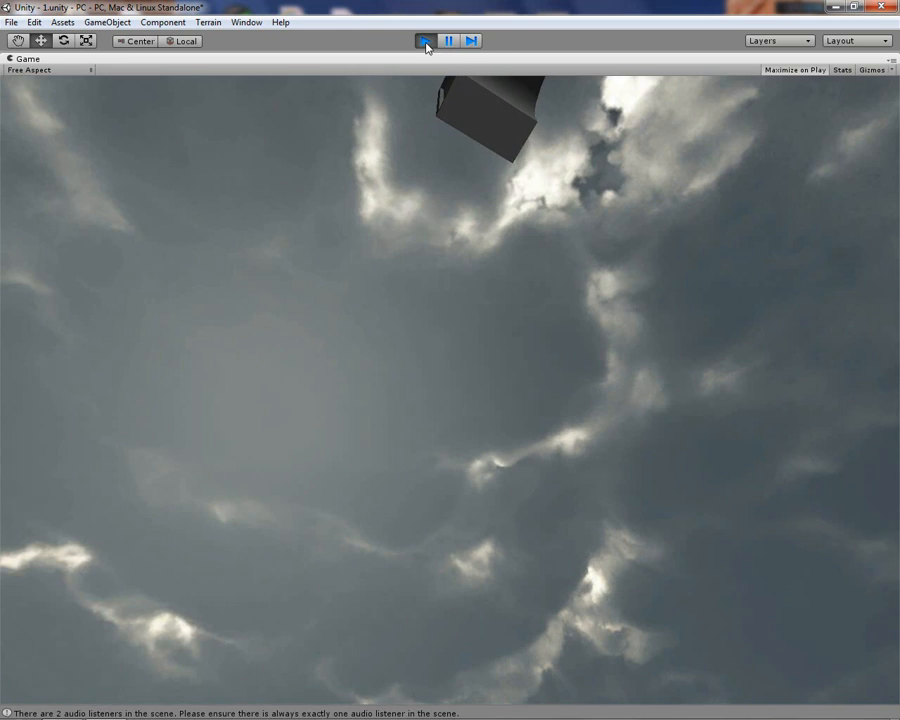
{"action": "left_click", "coordinate": [426, 41]}
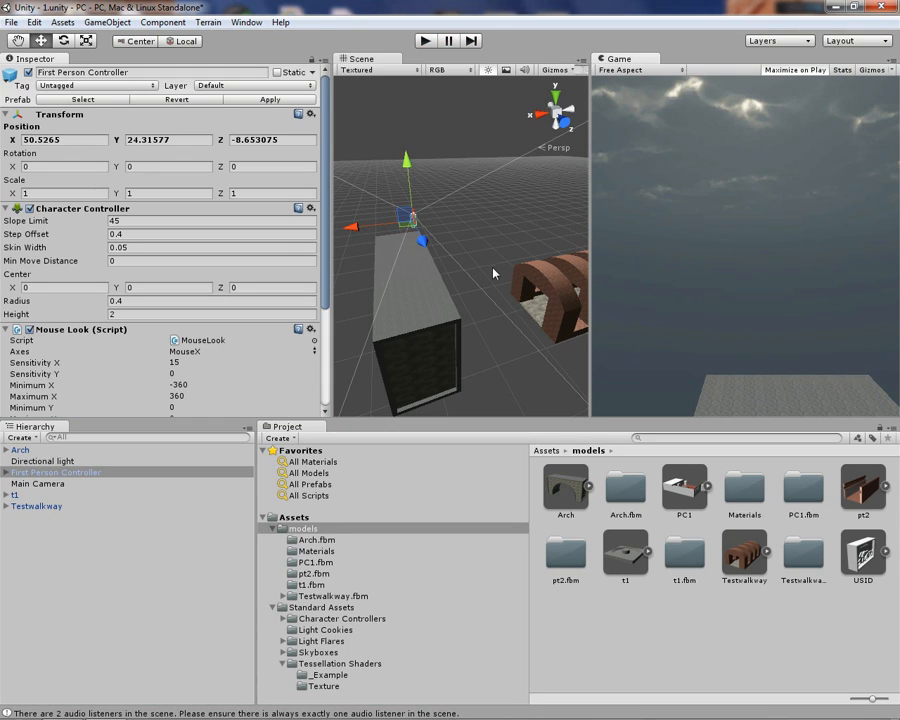
- Move the First Person Controller to about X 17.05 above the Testwalkway and play the scene to walk through it, stopping playback at the end
{"action": "left_click_drag", "start_coordinate": [362, 230], "coordinate": [594, 210]}
{"action": "left_click", "coordinate": [428, 42]}
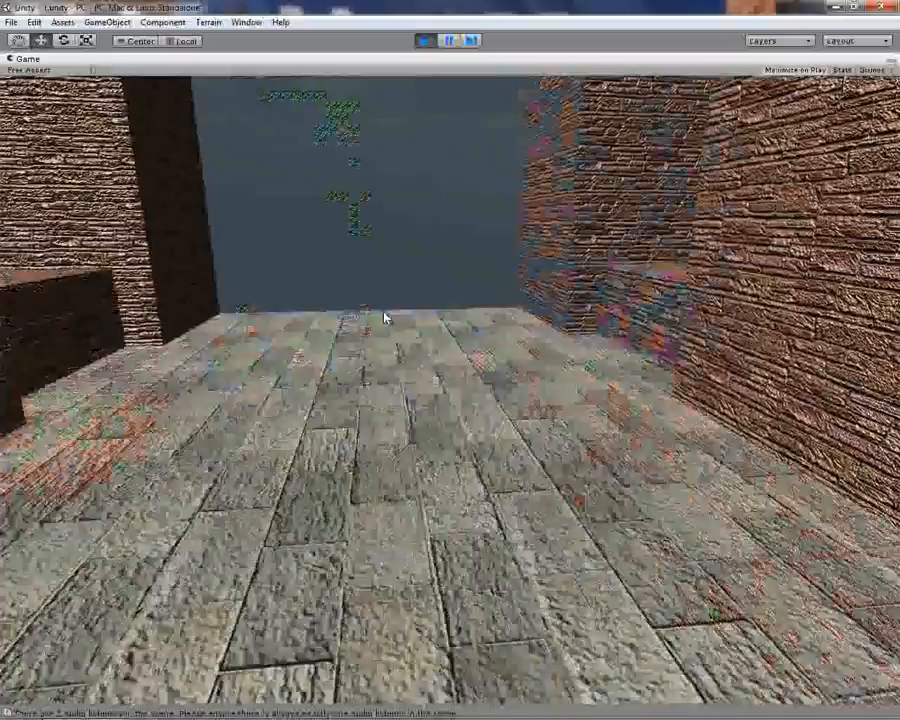
{"action": "key", "text": "w"}
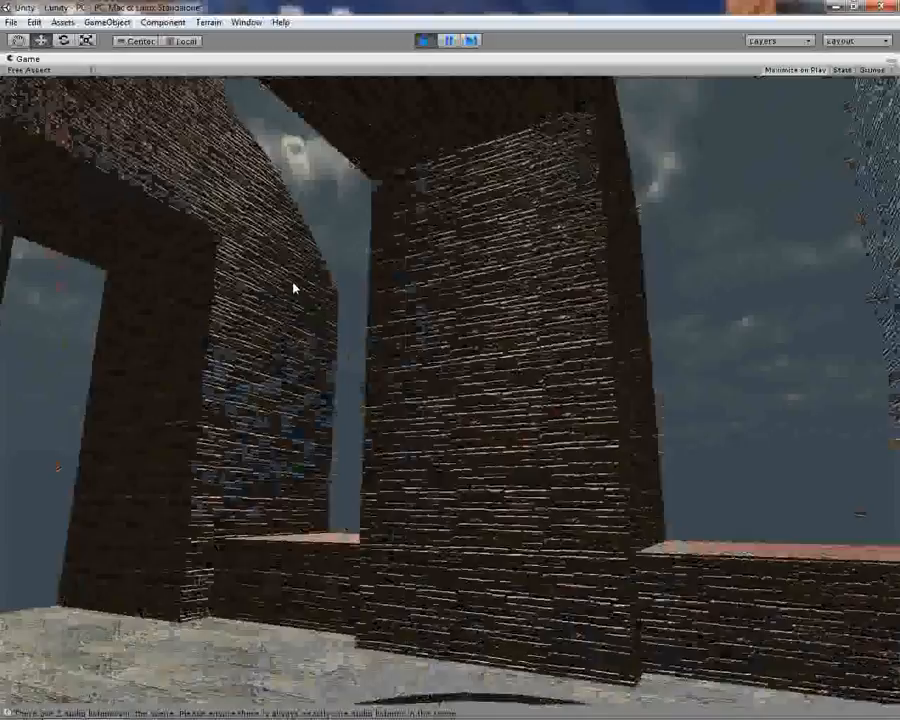
{"action": "key", "text": "w"}
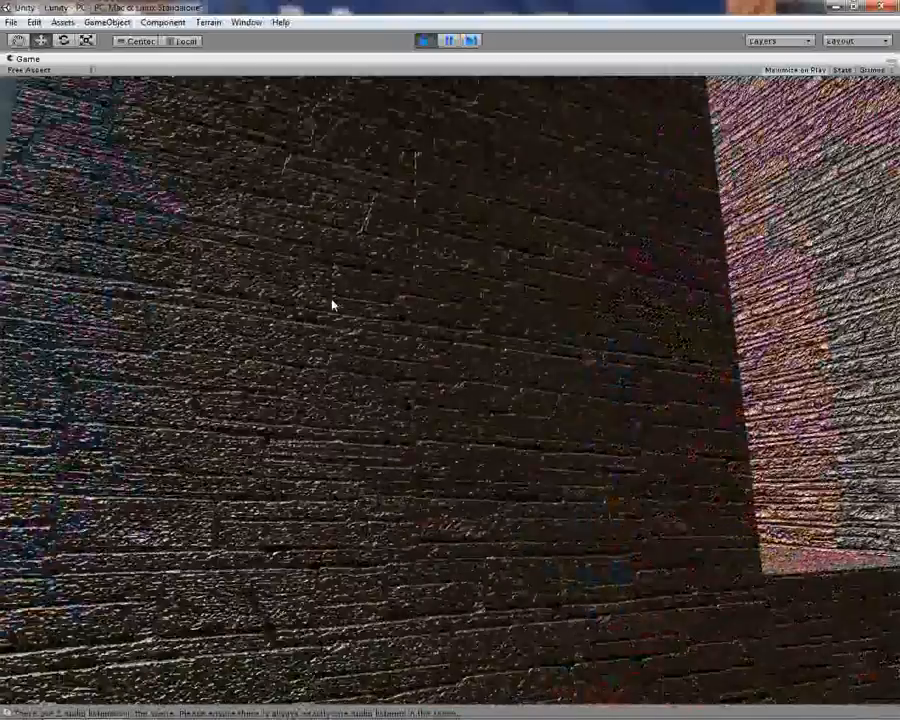
{"action": "key", "text": "w"}
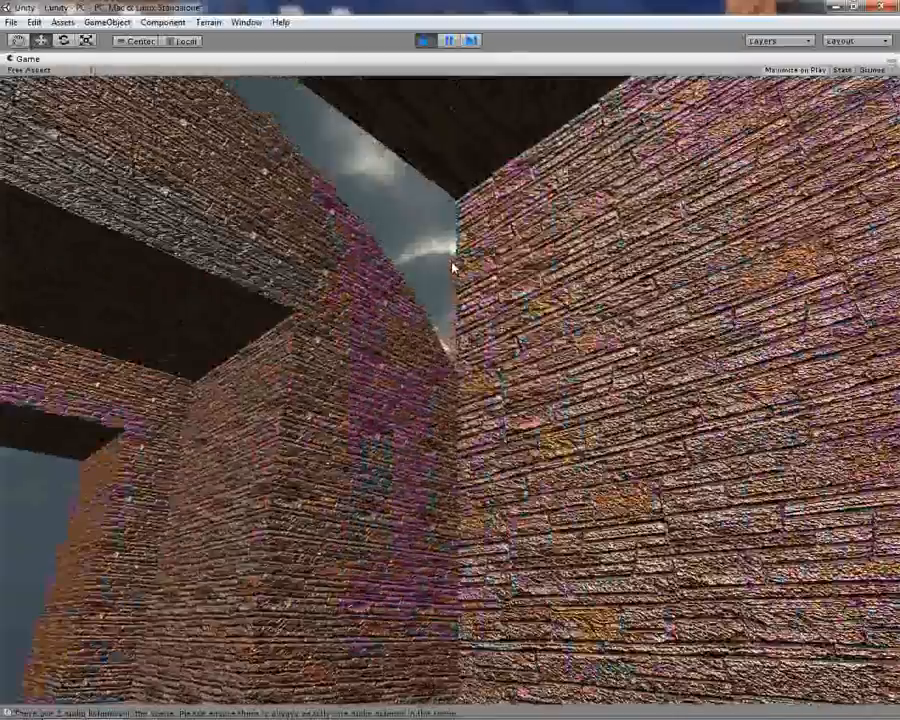
{"action": "key", "text": "s"}
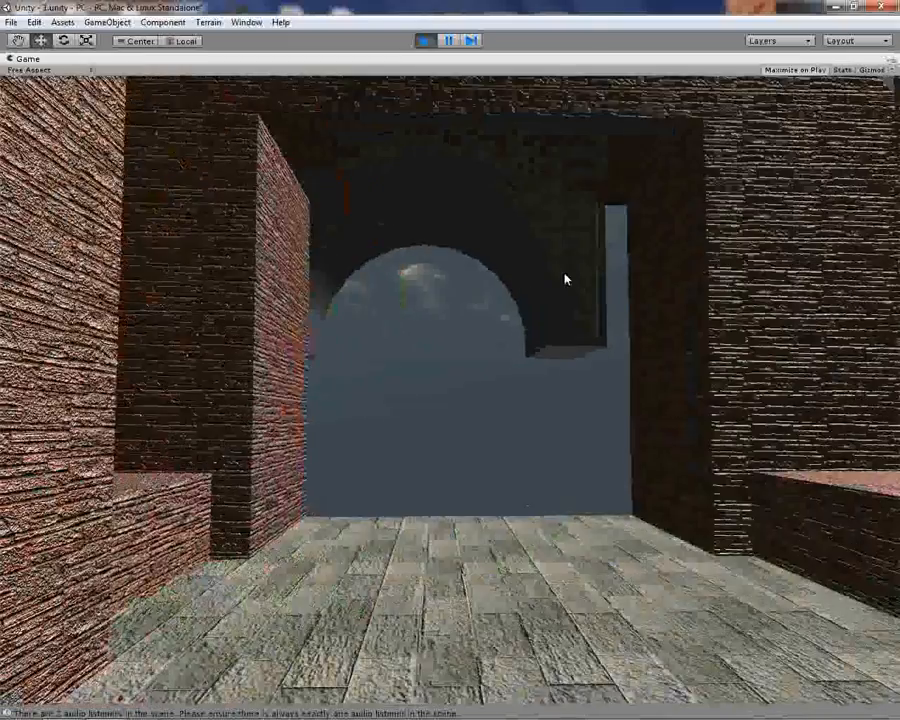
{"action": "left_click", "coordinate": [423, 47]}
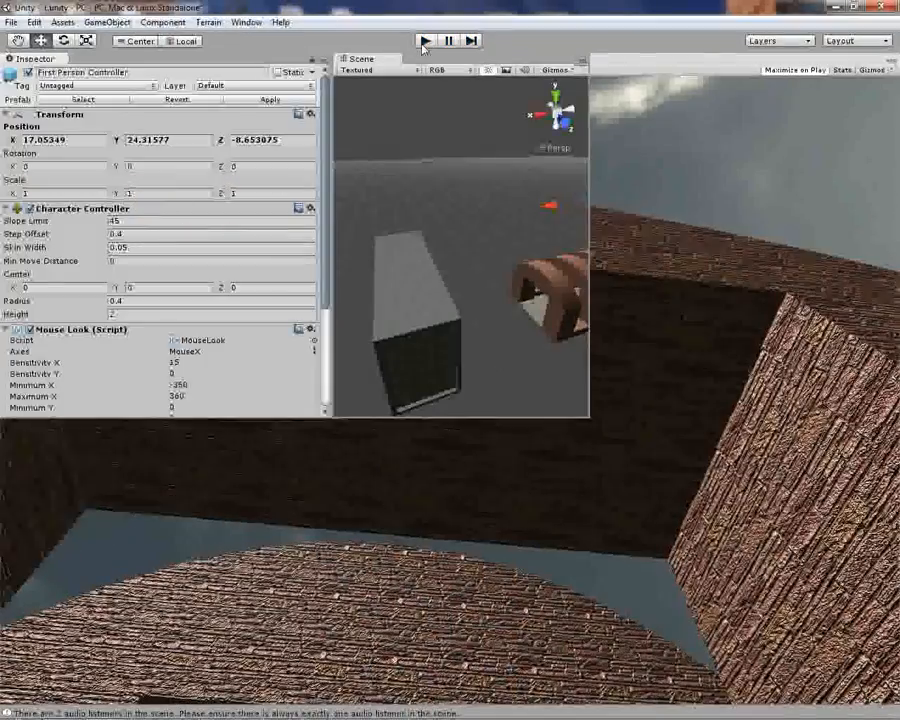